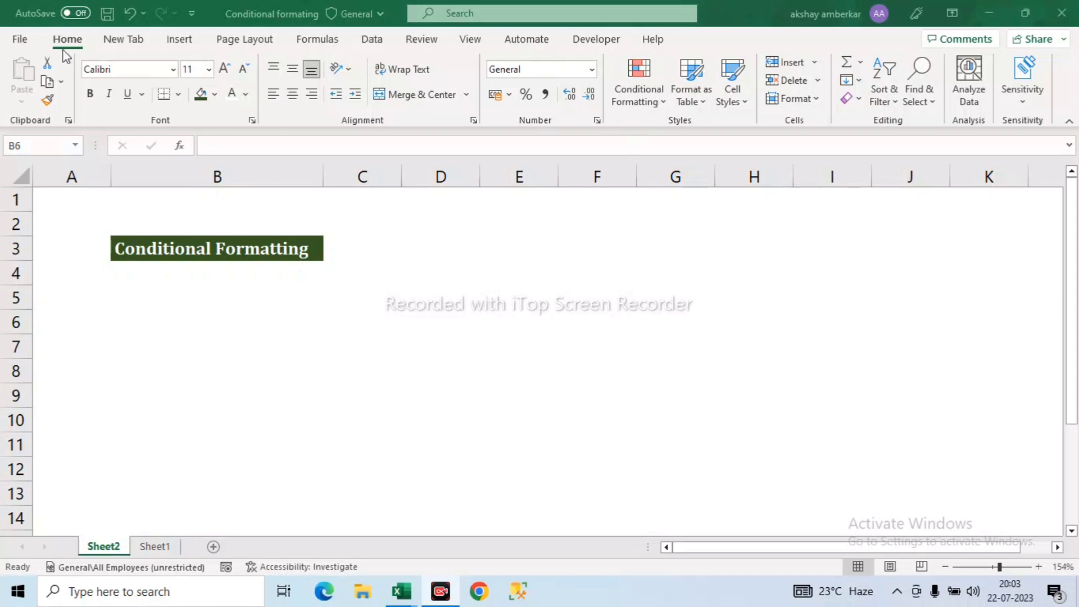
{"action": "left_click", "coordinate": [661, 105]}
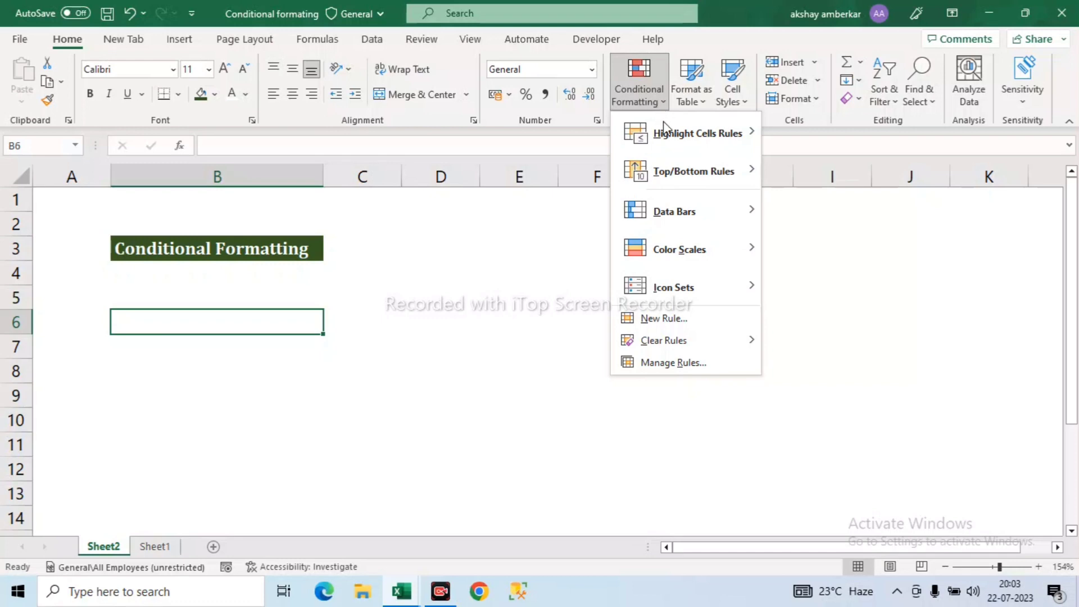
{"action": "mouse_move", "coordinate": [671, 143]}
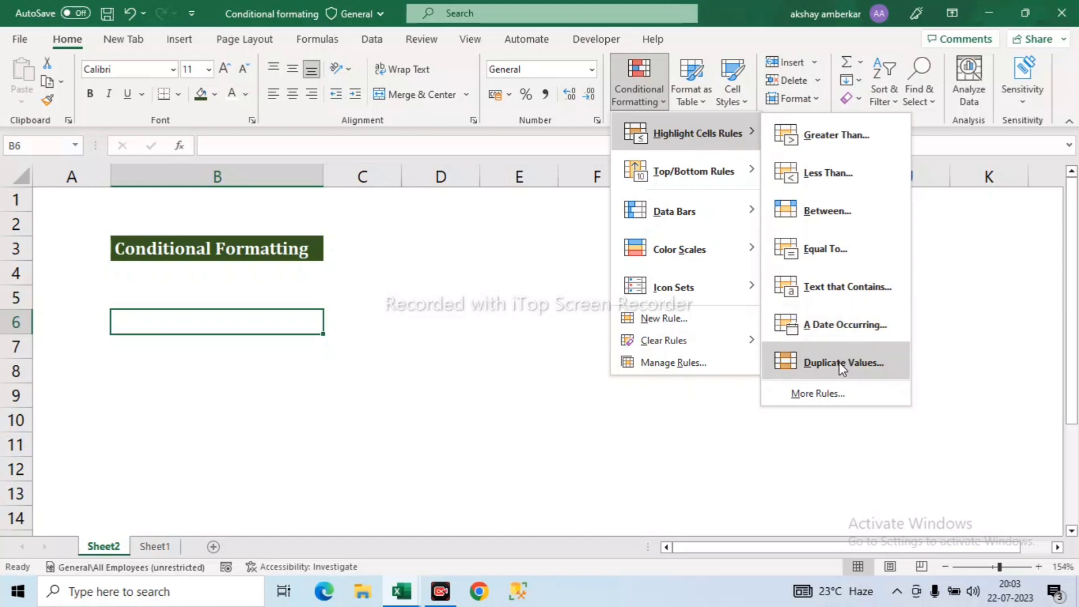
{"action": "mouse_move", "coordinate": [707, 172]}
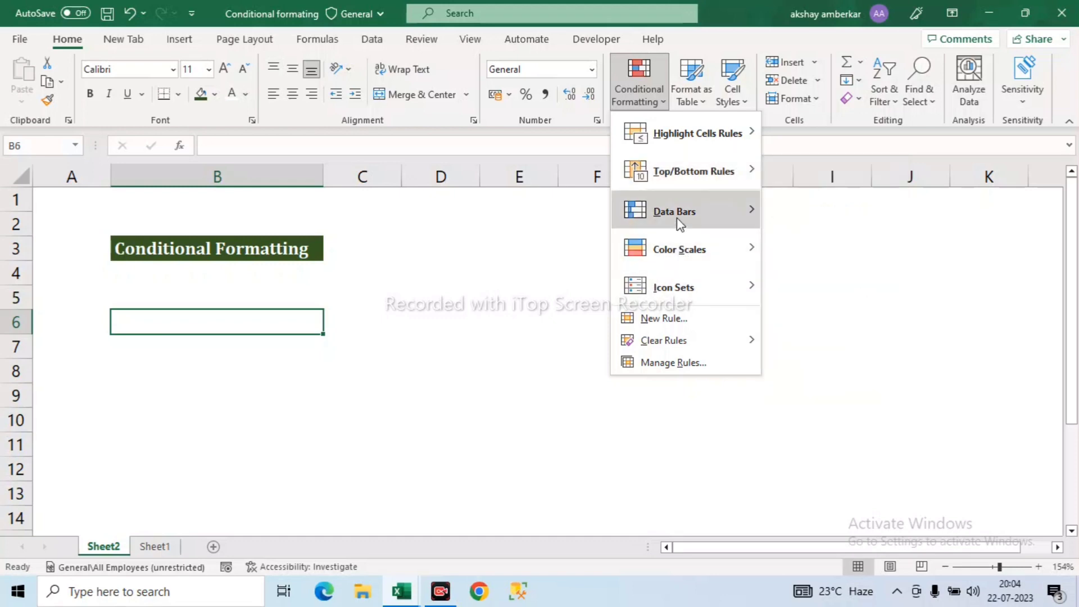
{"action": "mouse_move", "coordinate": [680, 224]}
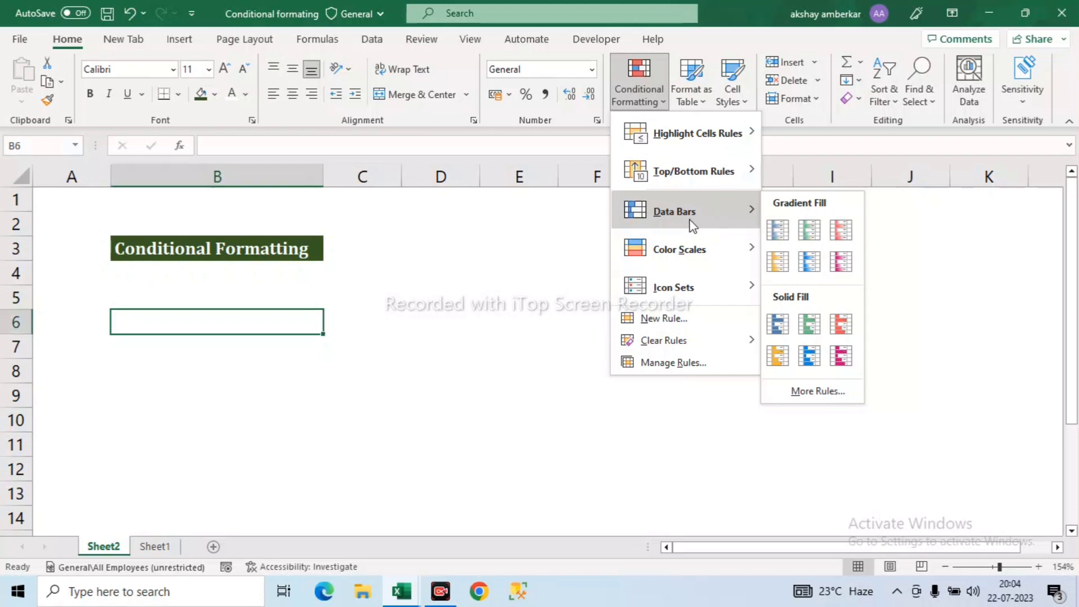
{"action": "mouse_move", "coordinate": [702, 245]}
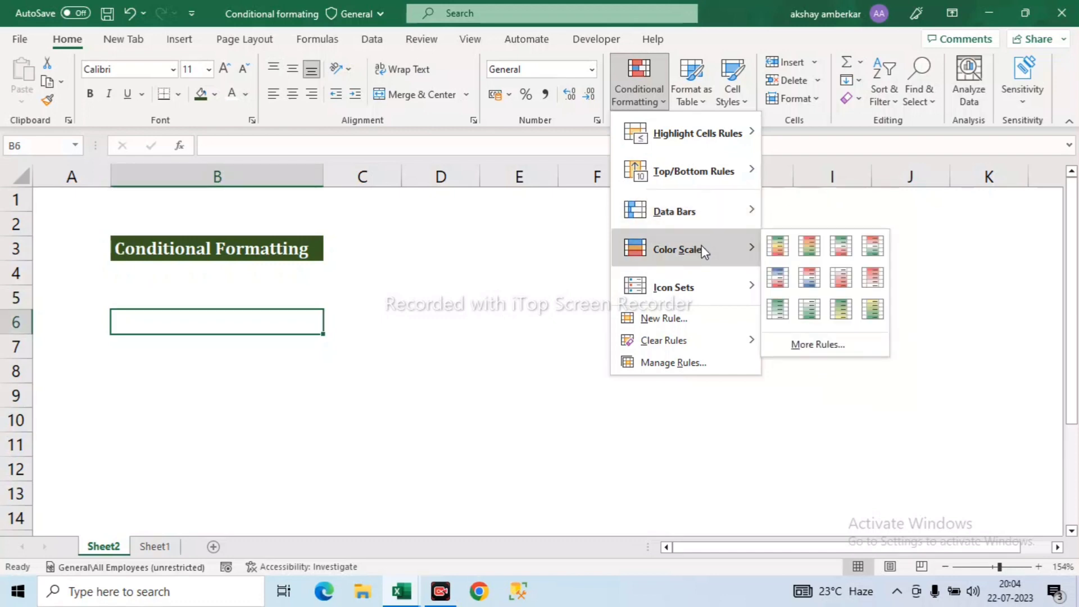
{"action": "mouse_move", "coordinate": [699, 281]}
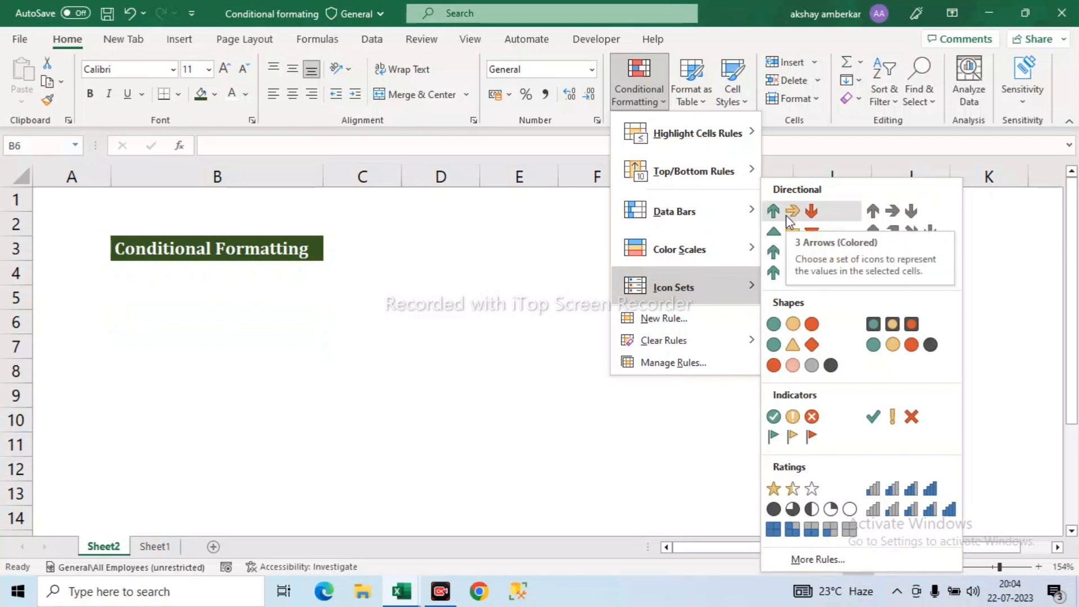
{"action": "mouse_move", "coordinate": [673, 343]}
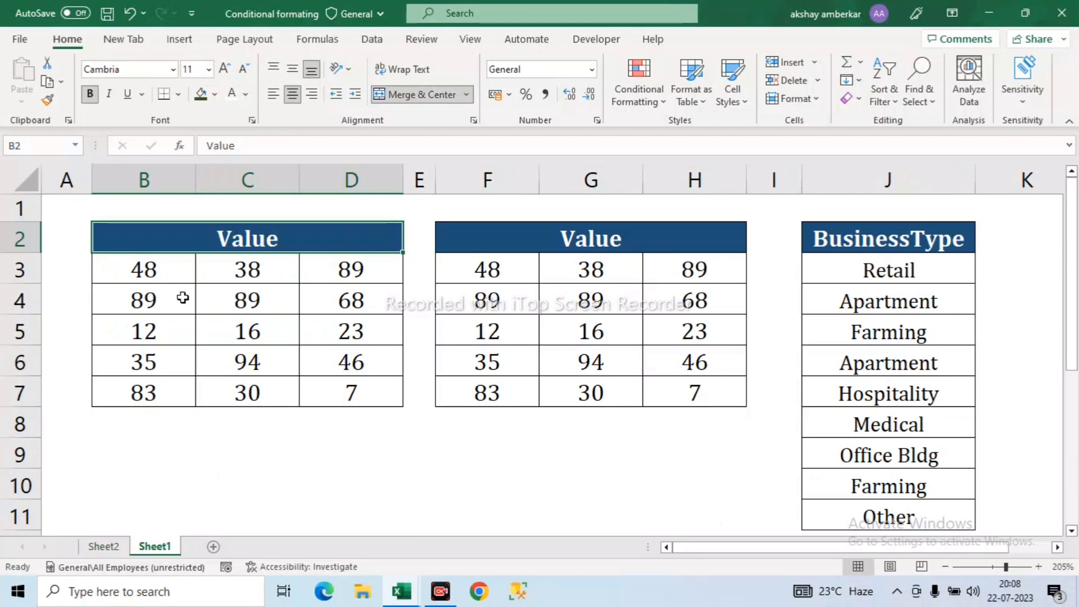
Set up a Greater Than highlight rule with a threshold of 40 for the first Value table's numbers, B3:D7.
{"action": "left_click_drag", "start_coordinate": [168, 273], "coordinate": [343, 385]}
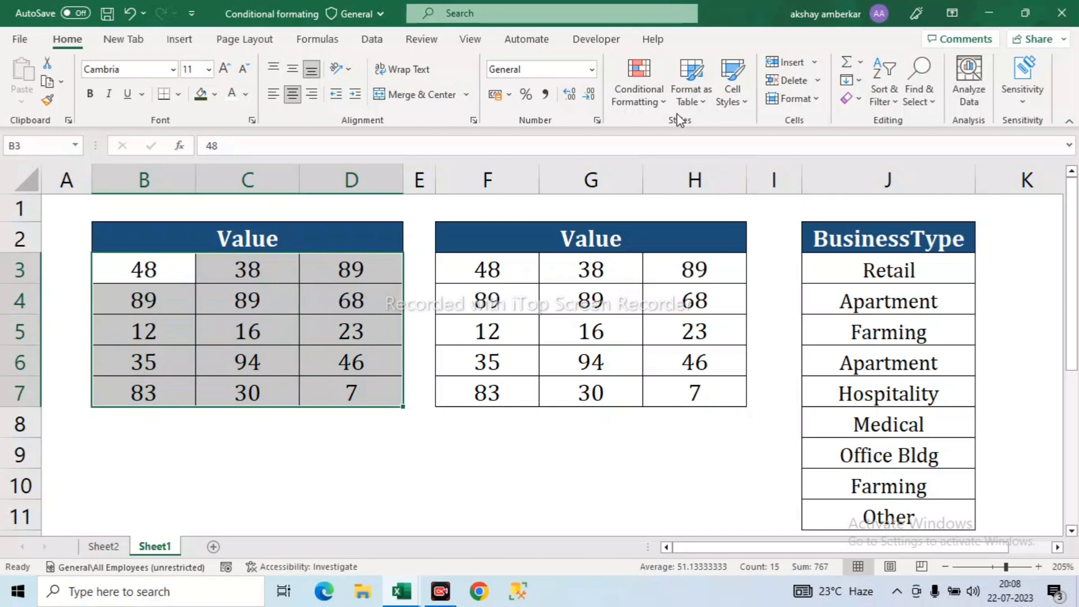
{"action": "left_click", "coordinate": [660, 106]}
{"action": "mouse_move", "coordinate": [677, 134]}
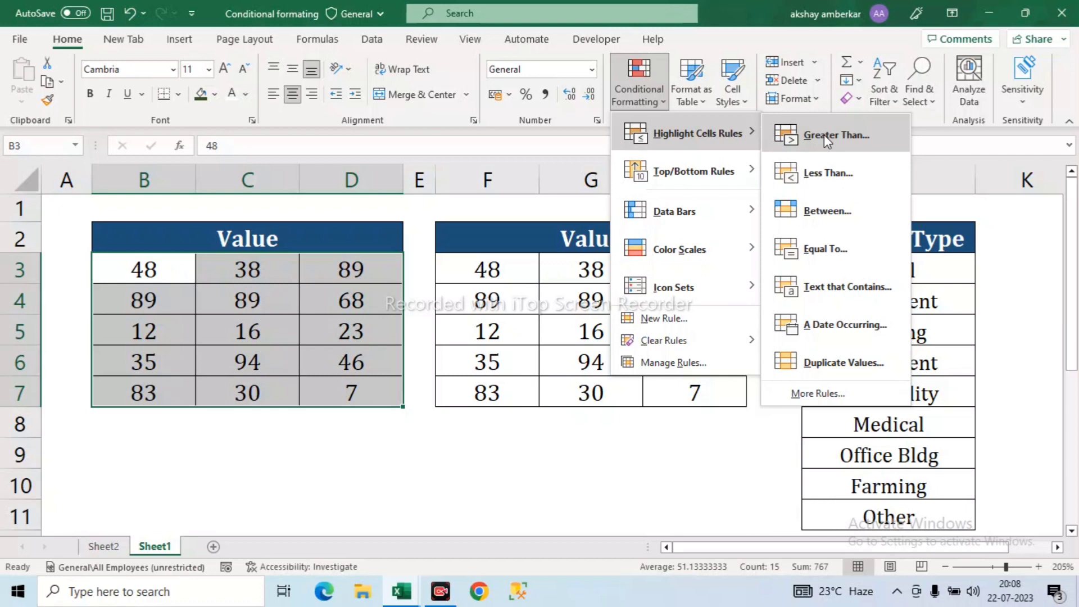
{"action": "left_click", "coordinate": [824, 134]}
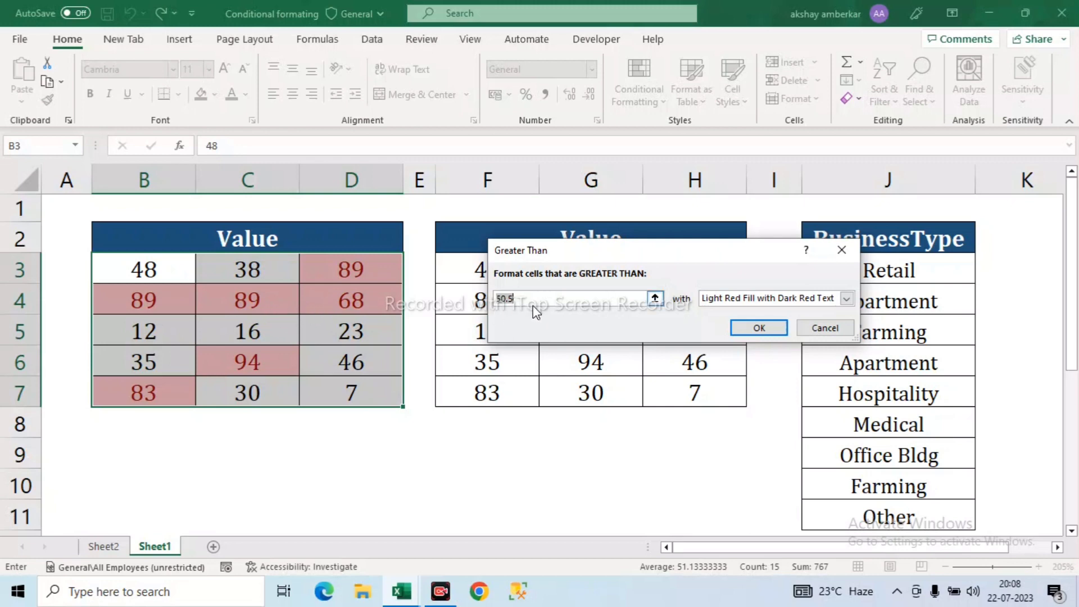
{"action": "key", "text": "BackSpace"}
{"action": "type", "text": "30"}
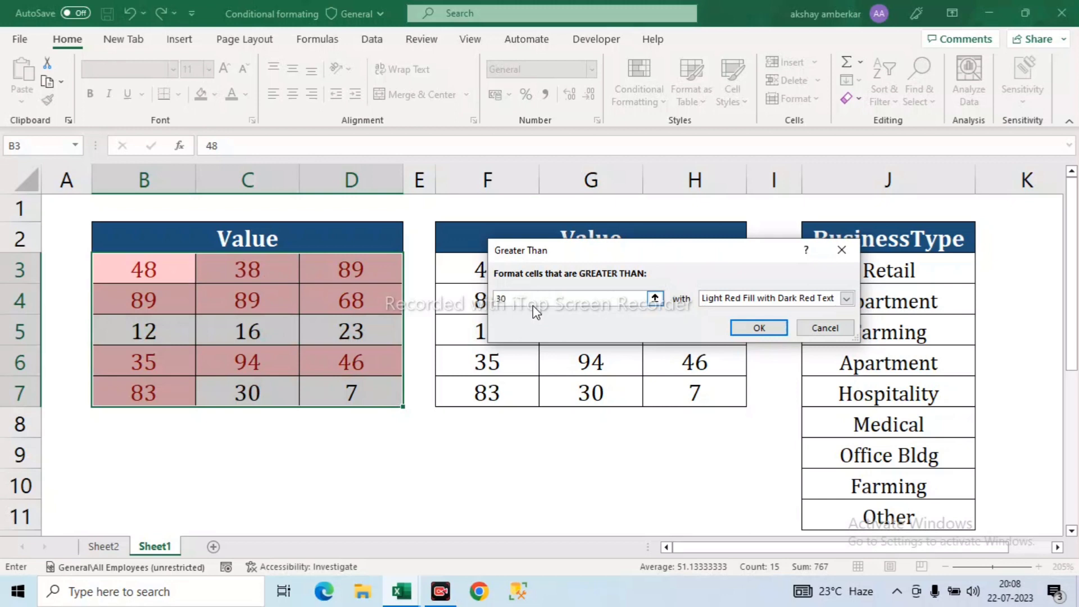
{"action": "key", "text": "BackSpace"}
{"action": "key", "text": "BackSpace"}
{"action": "type", "text": "40"}
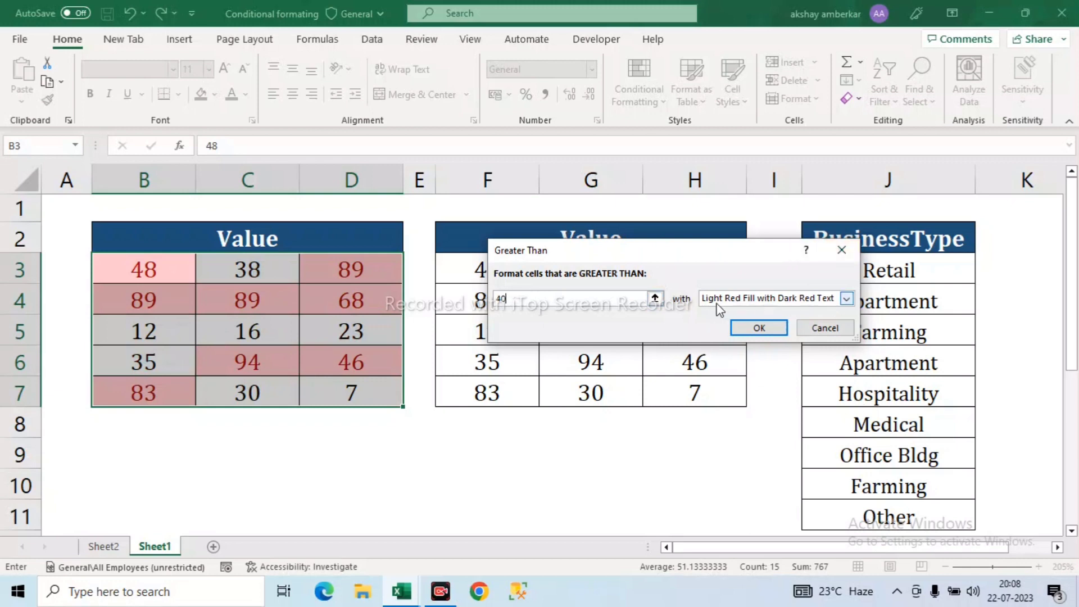
Give the Greater Than rule a custom format with a yellow font colour.
{"action": "left_click", "coordinate": [847, 300]}
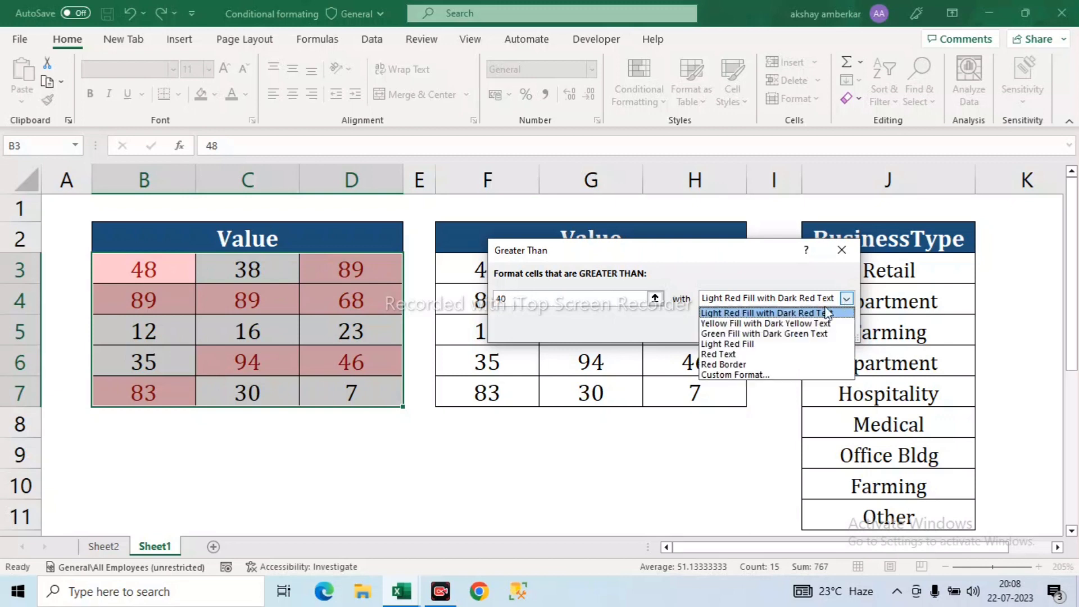
{"action": "left_click", "coordinate": [744, 325]}
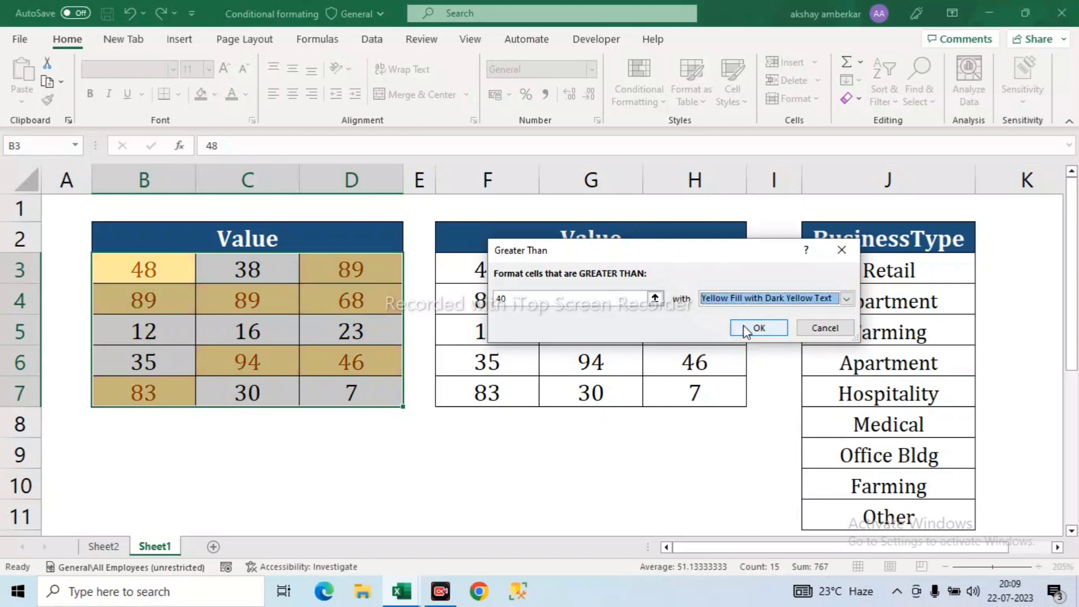
{"action": "left_click", "coordinate": [847, 298]}
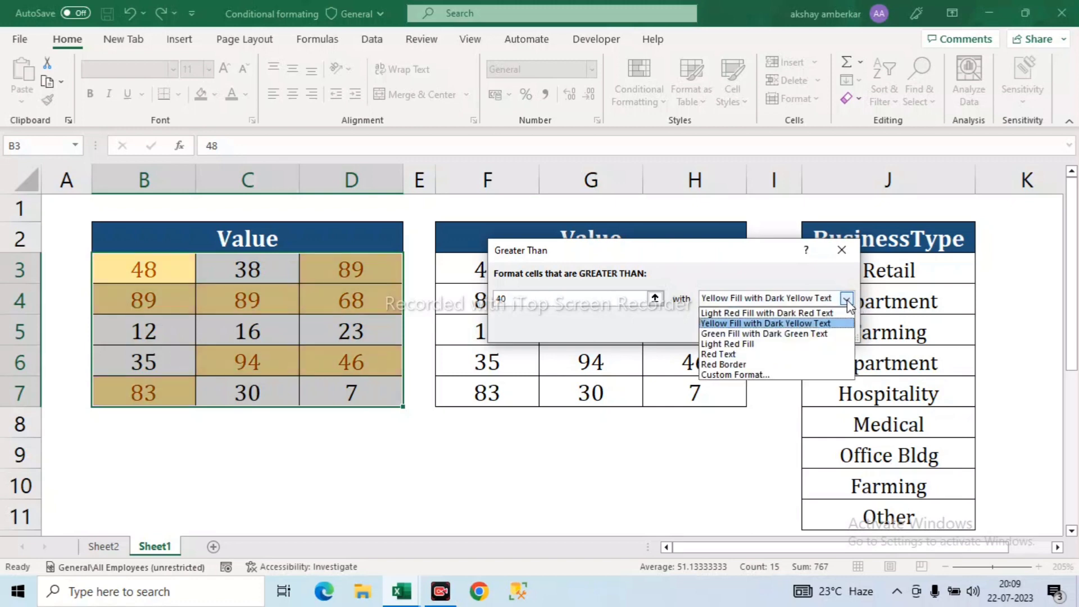
{"action": "left_click", "coordinate": [754, 376]}
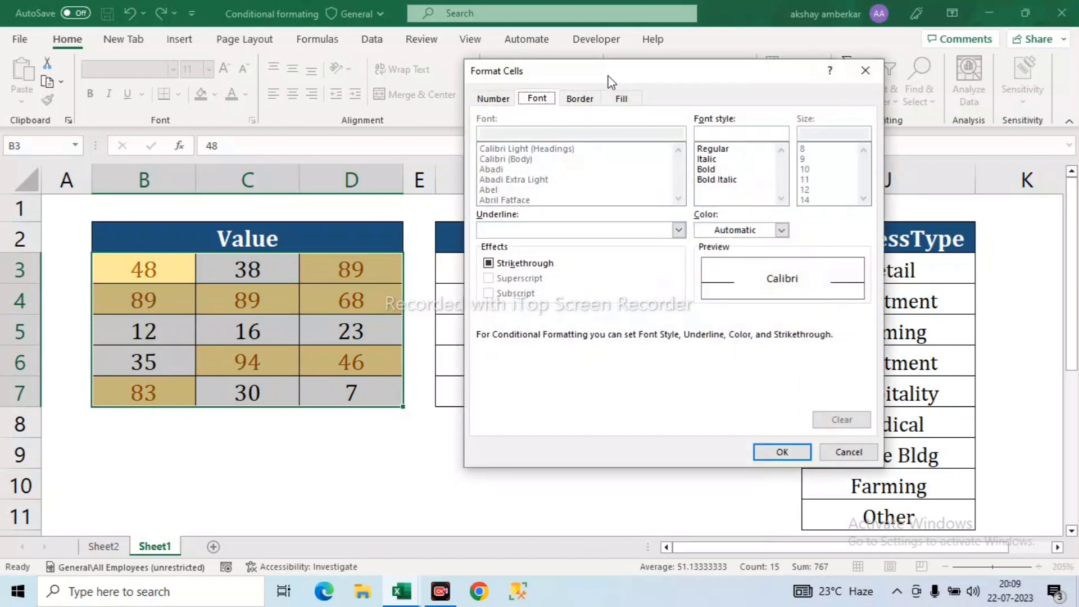
{"action": "left_click_drag", "start_coordinate": [609, 75], "coordinate": [692, 74]}
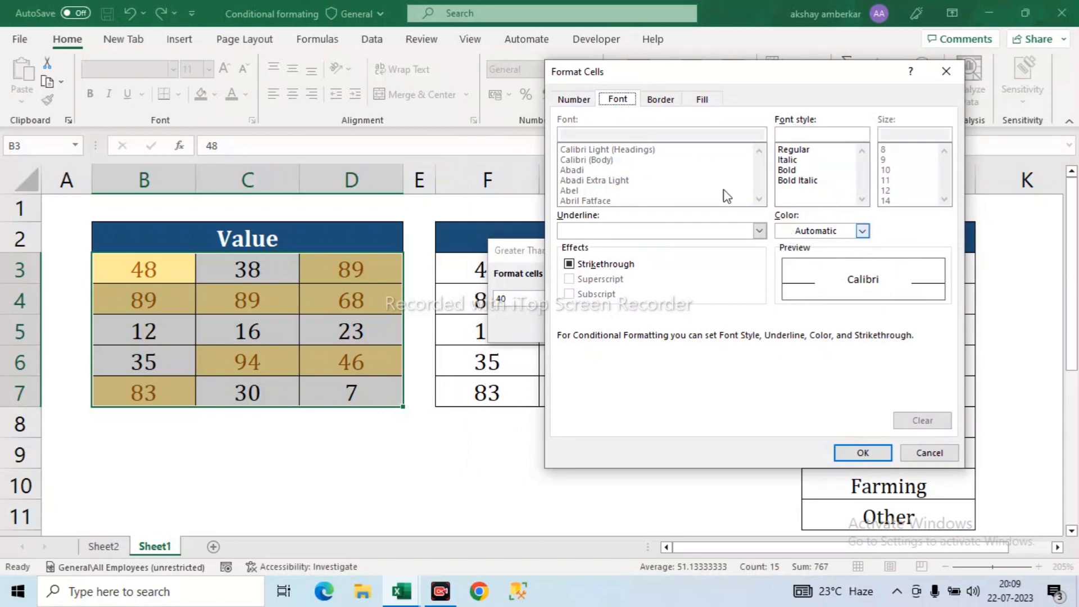
{"action": "left_click", "coordinate": [863, 232]}
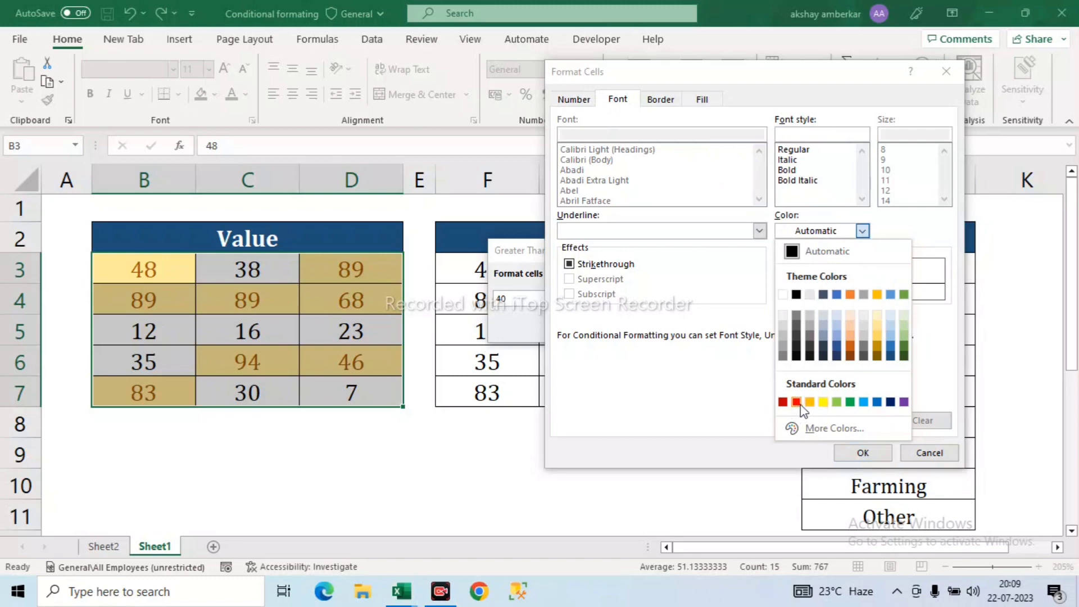
{"action": "left_click", "coordinate": [891, 402]}
{"action": "left_click", "coordinate": [862, 231]}
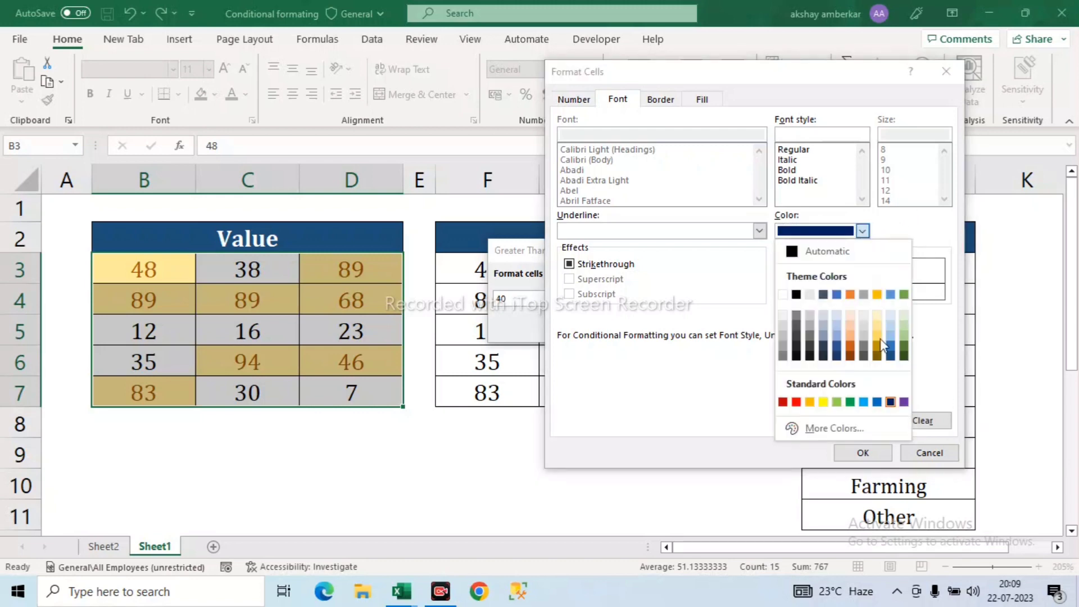
{"action": "left_click", "coordinate": [823, 402]}
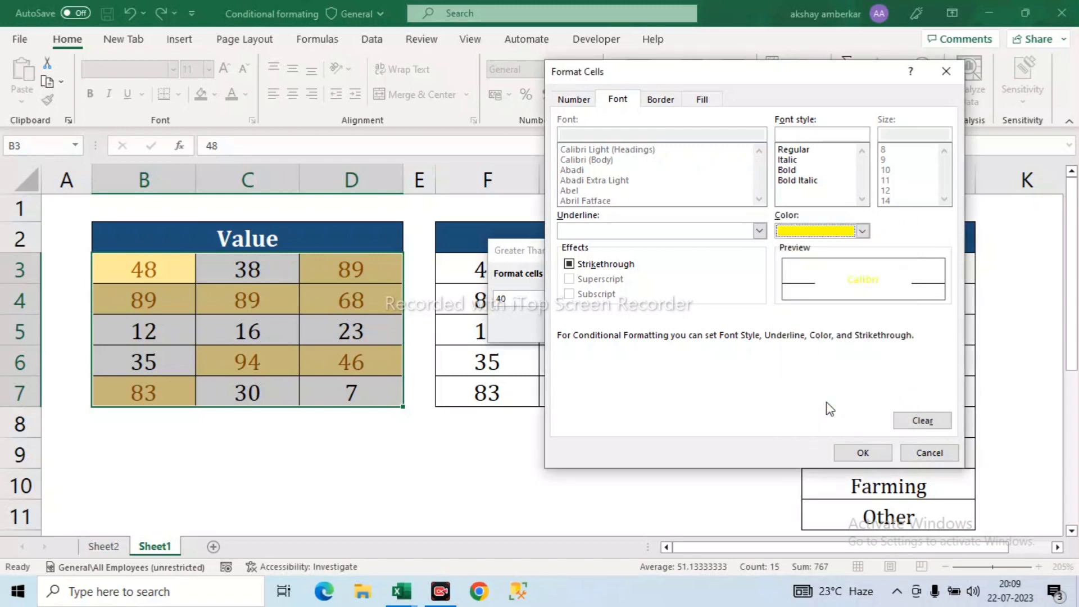
Set the custom format's background fill to light blue and apply the Greater Than rule.
{"action": "left_click", "coordinate": [704, 102]}
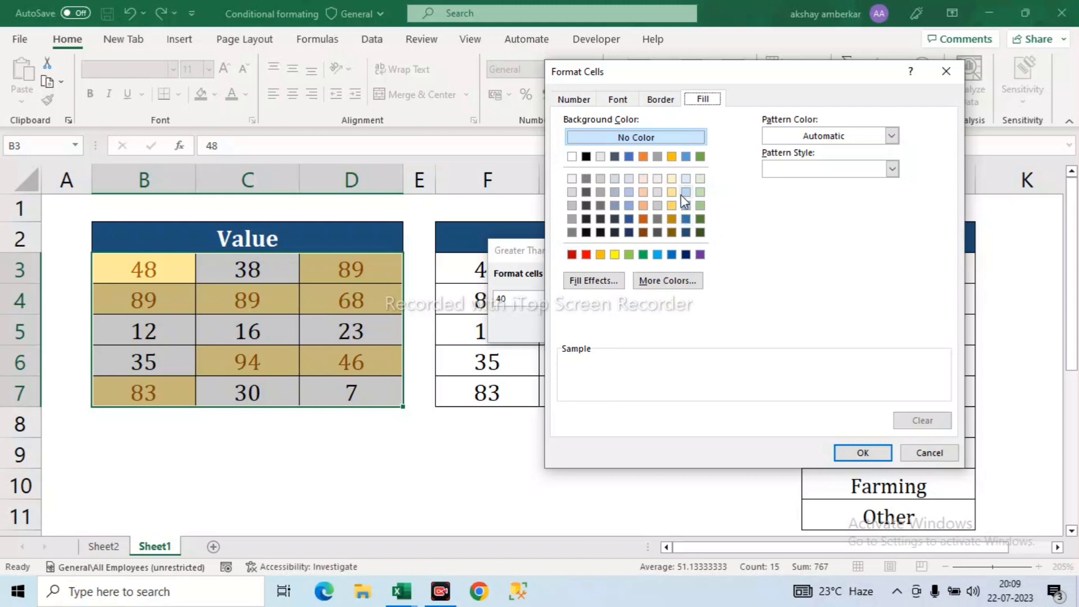
{"action": "left_click", "coordinate": [672, 255]}
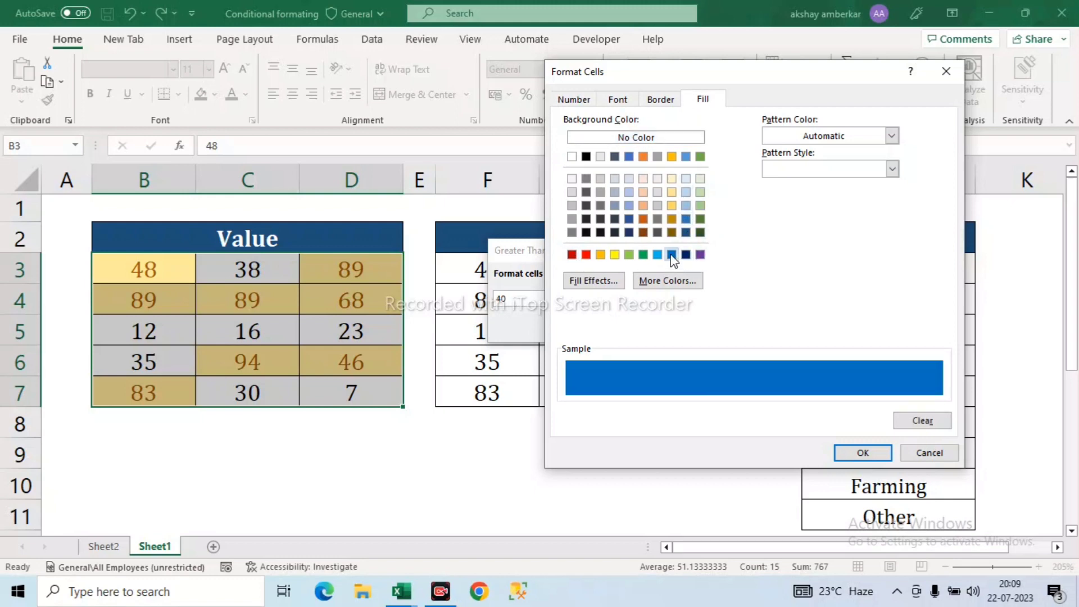
{"action": "left_click", "coordinate": [657, 255]}
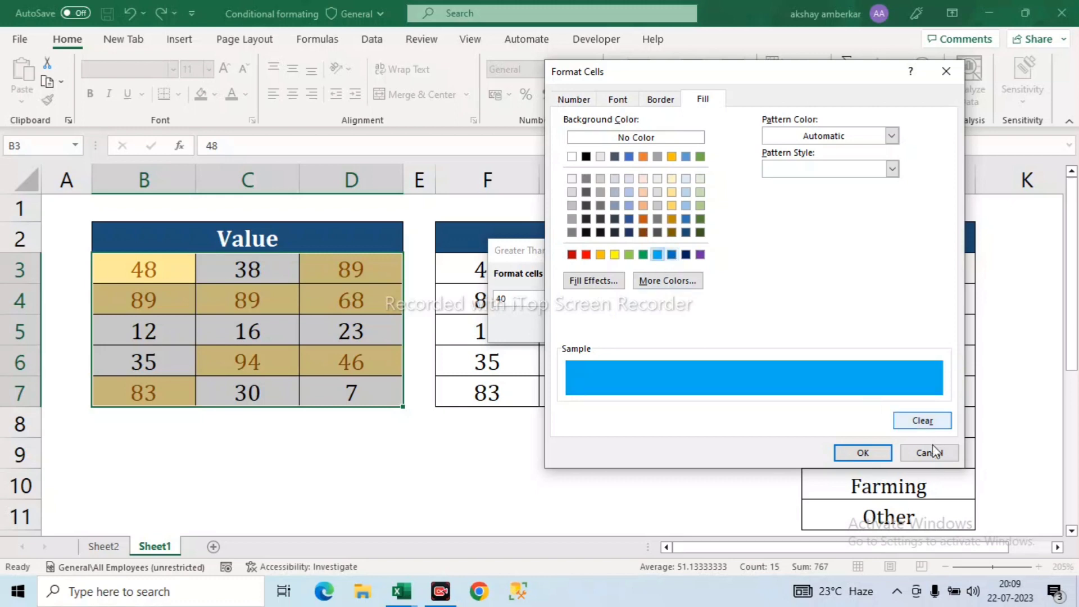
{"action": "left_click", "coordinate": [879, 456]}
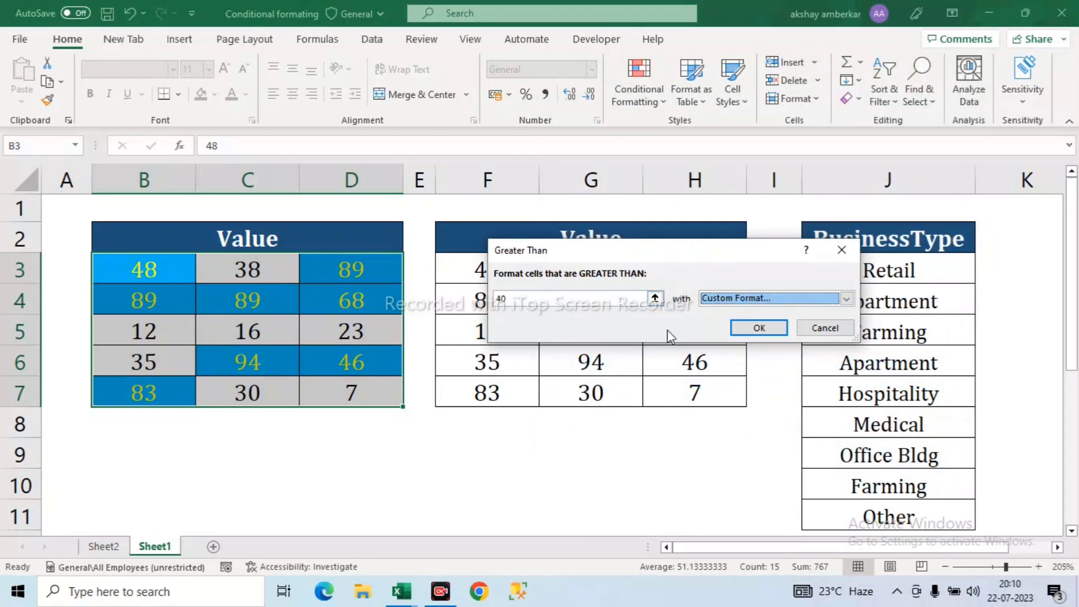
{"action": "left_click", "coordinate": [753, 330]}
{"action": "left_click", "coordinate": [294, 466]}
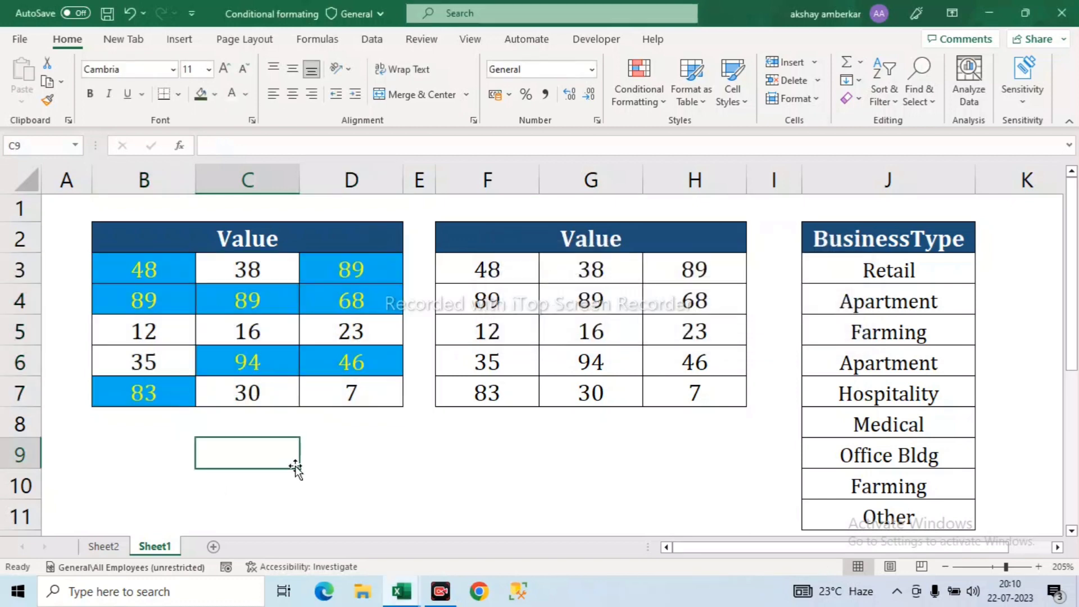
{"action": "left_click_drag", "start_coordinate": [142, 266], "coordinate": [352, 385]}
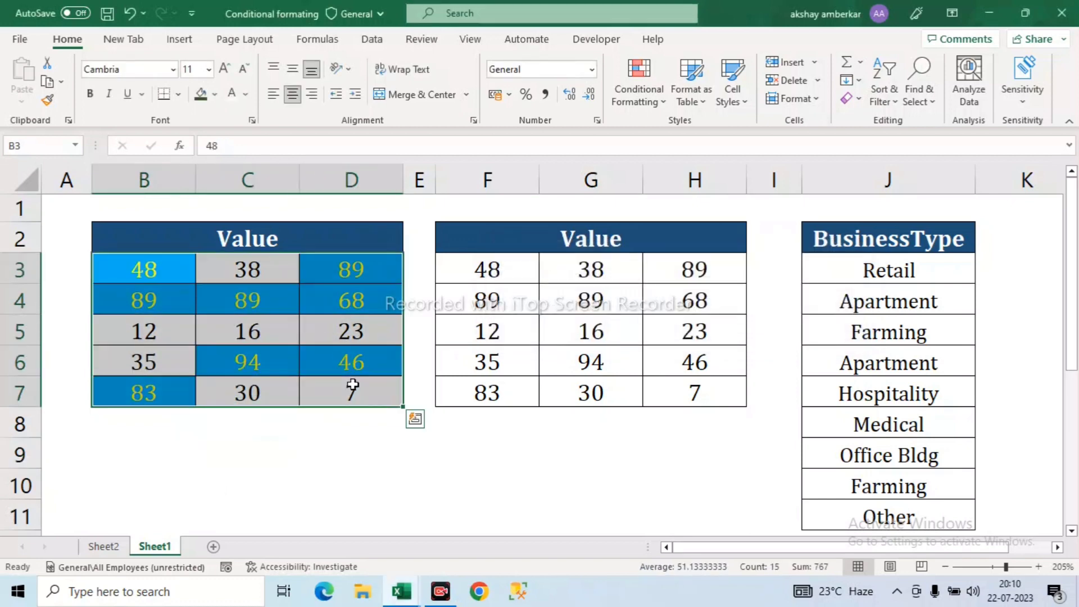
{"action": "left_click", "coordinate": [229, 433]}
{"action": "left_click_drag", "start_coordinate": [145, 264], "coordinate": [336, 390]}
Highlight numbers less than 20 in the second Value table, F3:H7, using Green Fill with Dark Green Text.
{"action": "left_click_drag", "start_coordinate": [508, 271], "coordinate": [694, 390]}
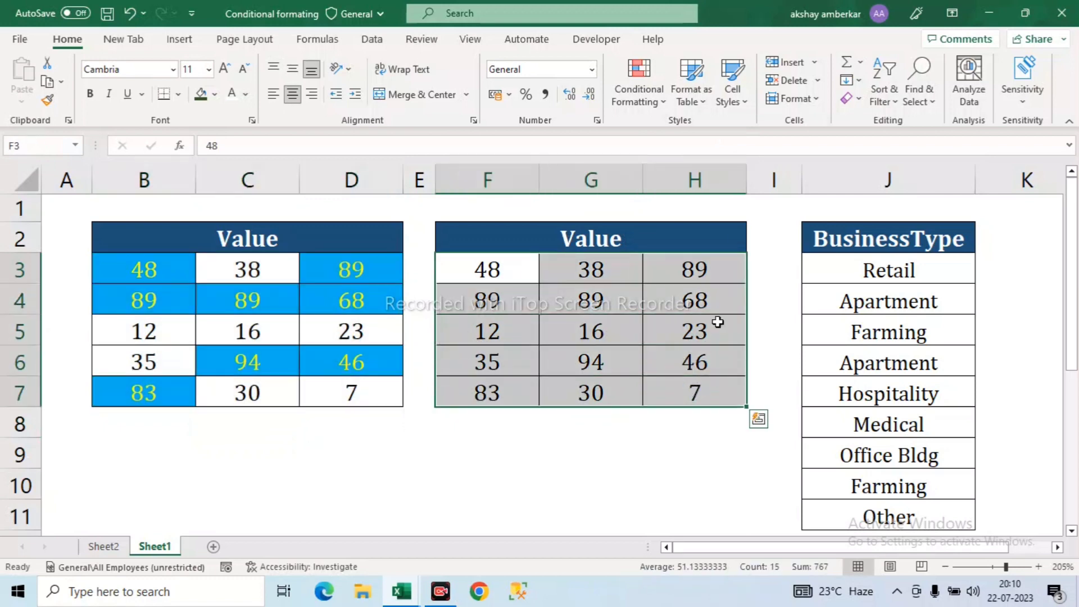
{"action": "left_click", "coordinate": [661, 101]}
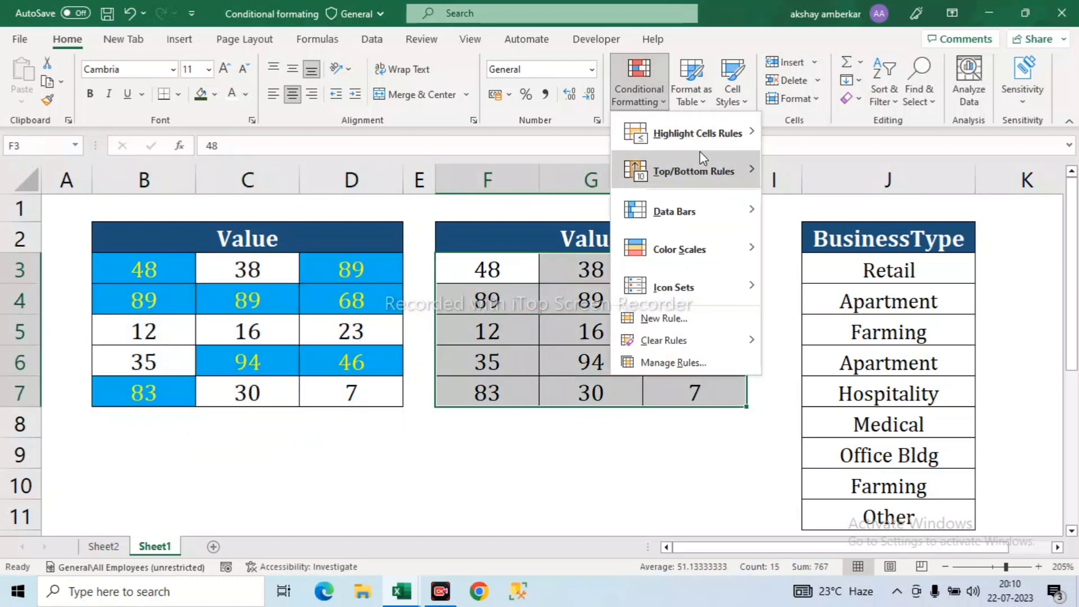
{"action": "mouse_move", "coordinate": [703, 133]}
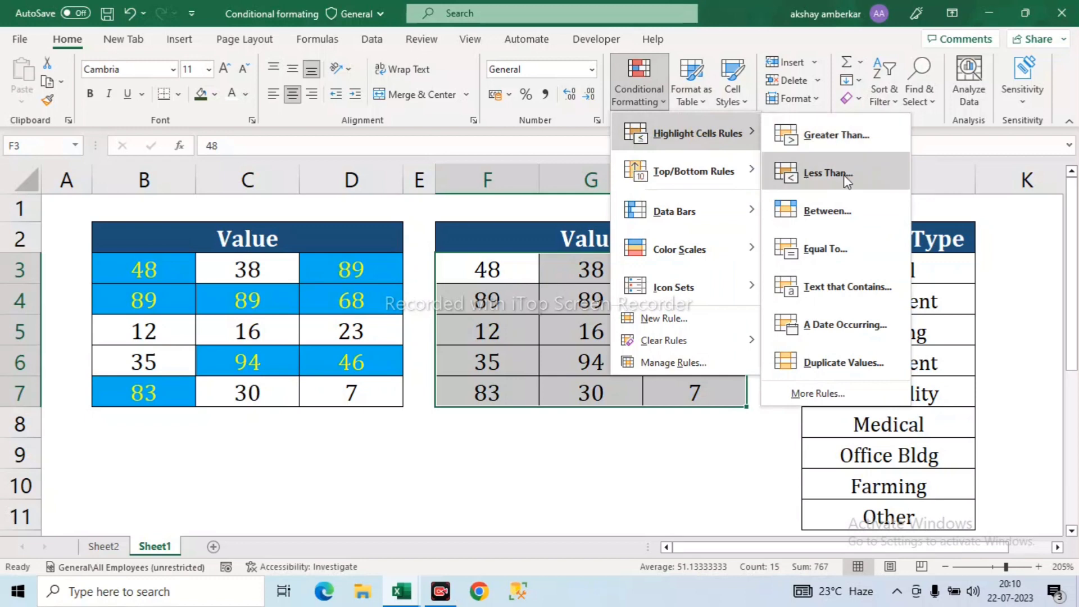
{"action": "left_click", "coordinate": [827, 173]}
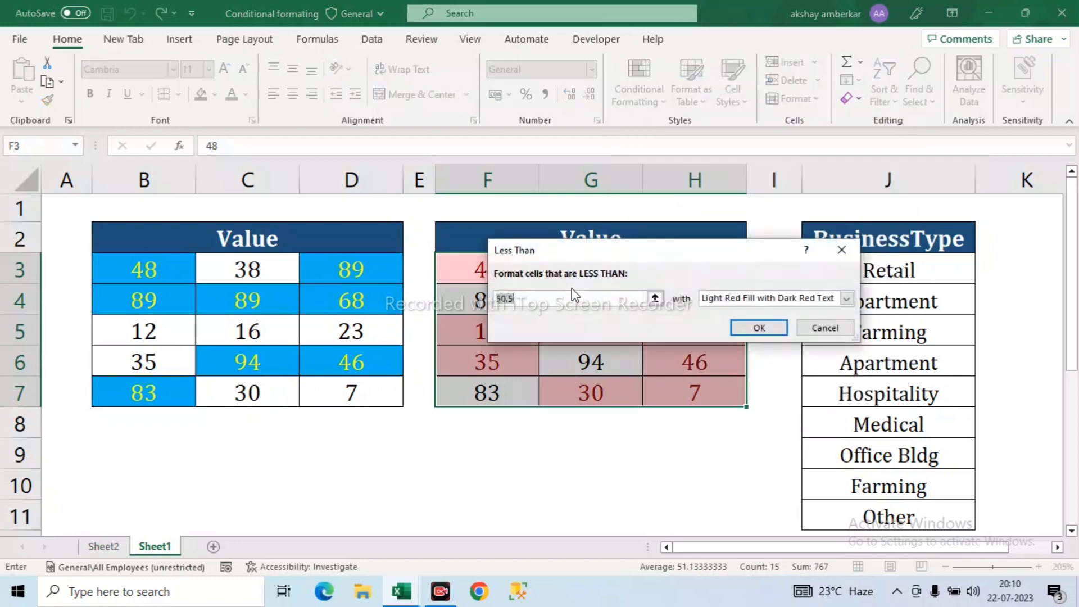
{"action": "type", "text": "20"}
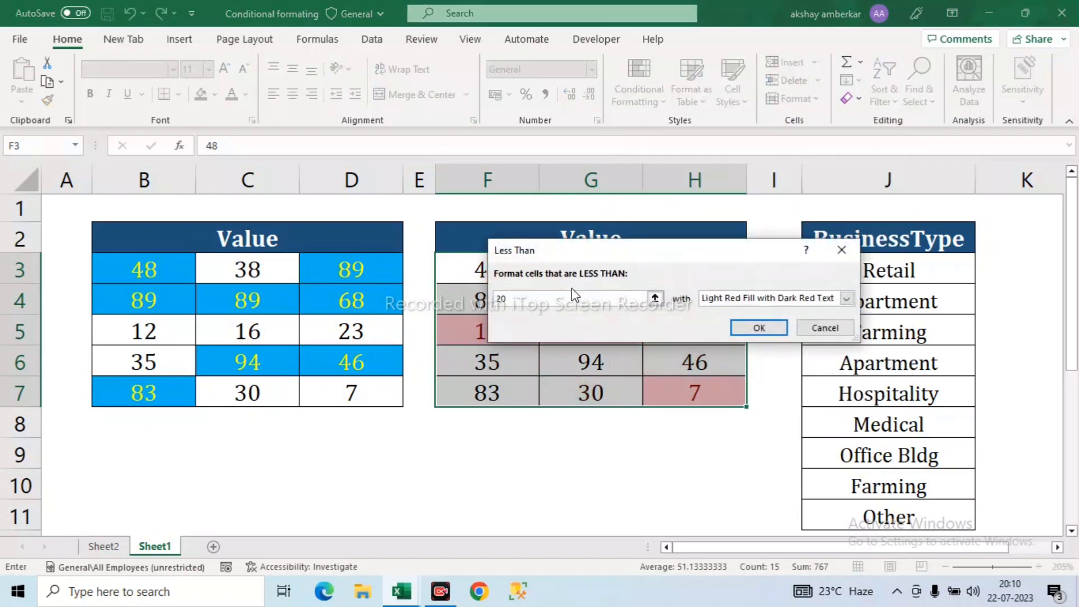
{"action": "left_click", "coordinate": [755, 300]}
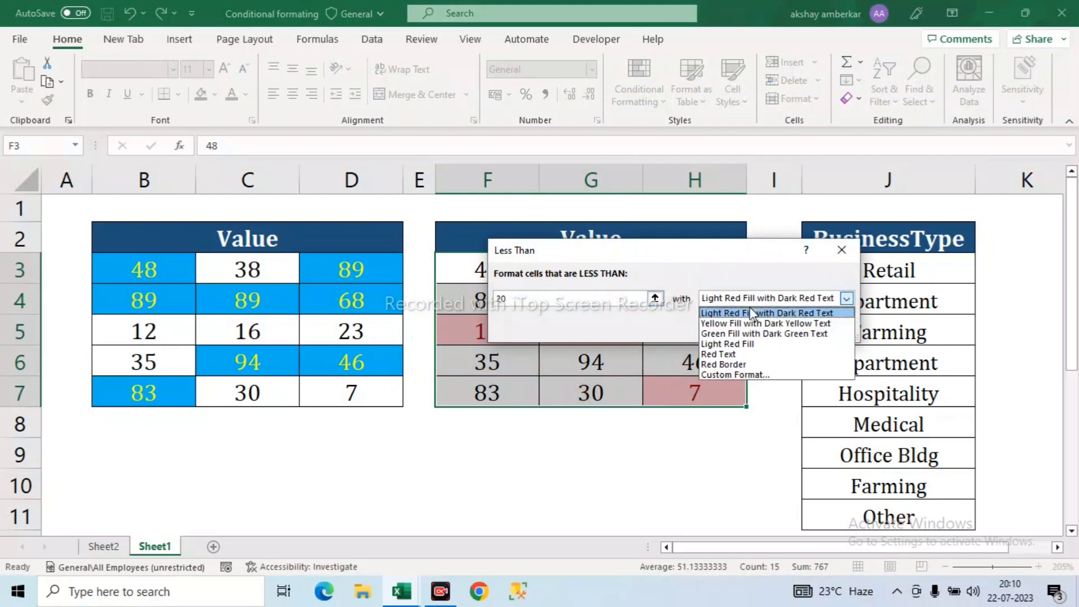
{"action": "left_click", "coordinate": [749, 335]}
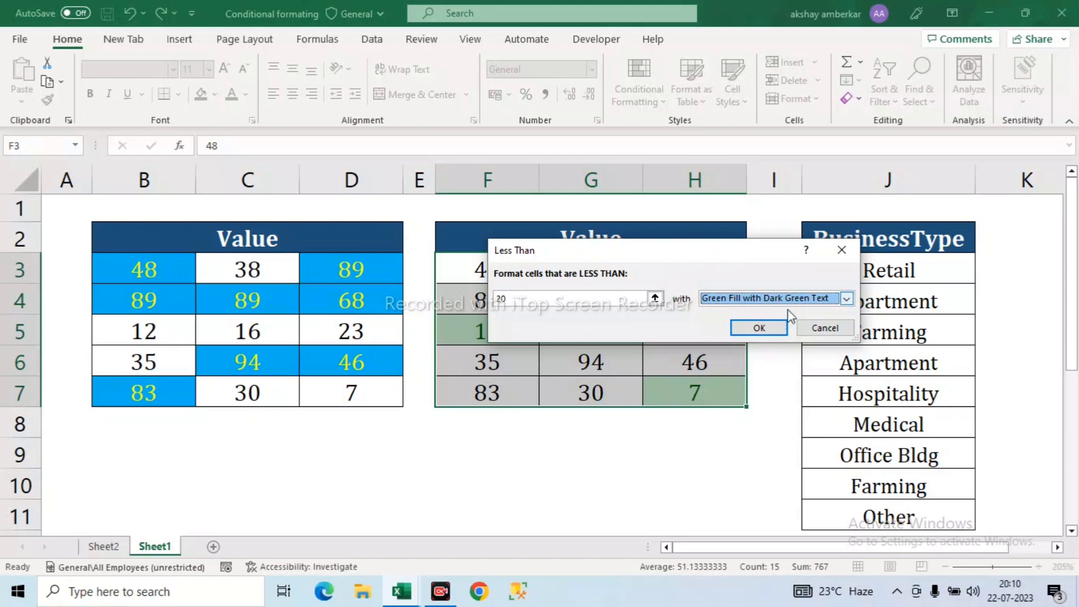
{"action": "left_click", "coordinate": [762, 330]}
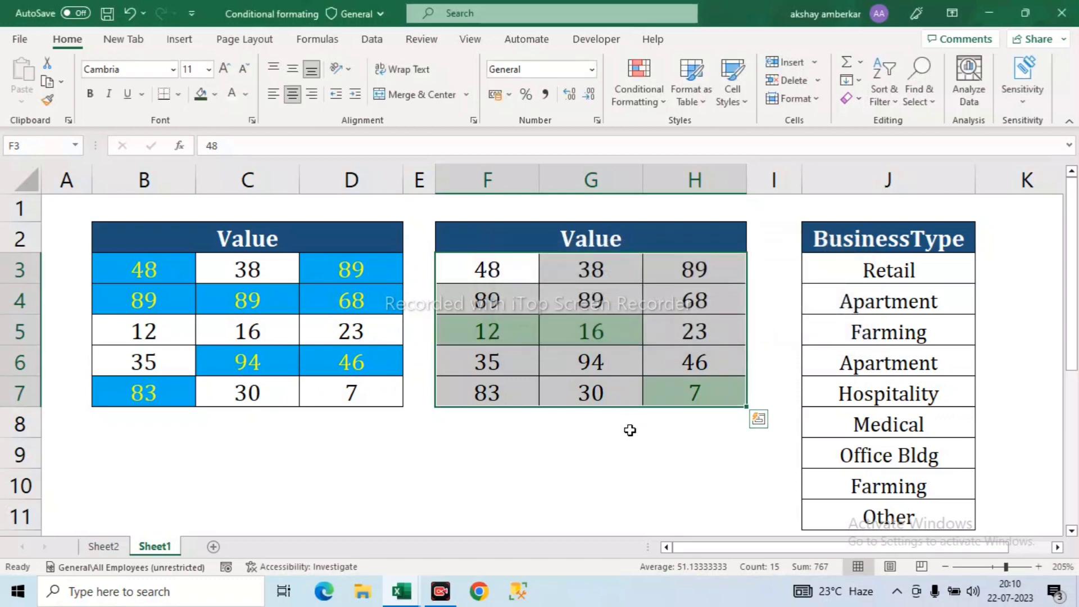
{"action": "left_click", "coordinate": [630, 430]}
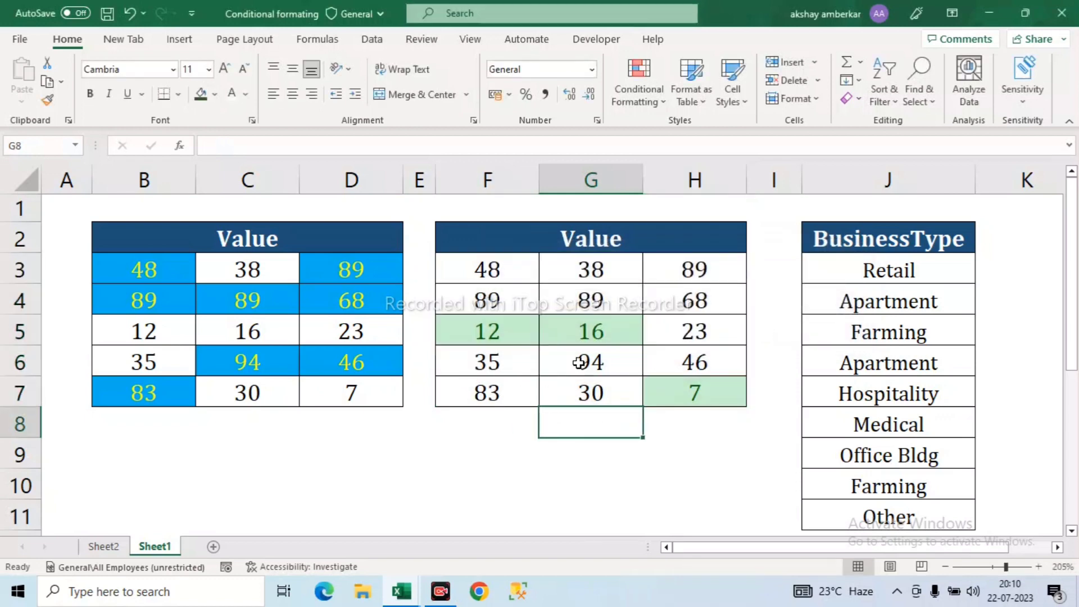
{"action": "left_click_drag", "start_coordinate": [498, 272], "coordinate": [696, 389]}
{"action": "left_click", "coordinate": [525, 423]}
{"action": "left_click", "coordinate": [495, 337]}
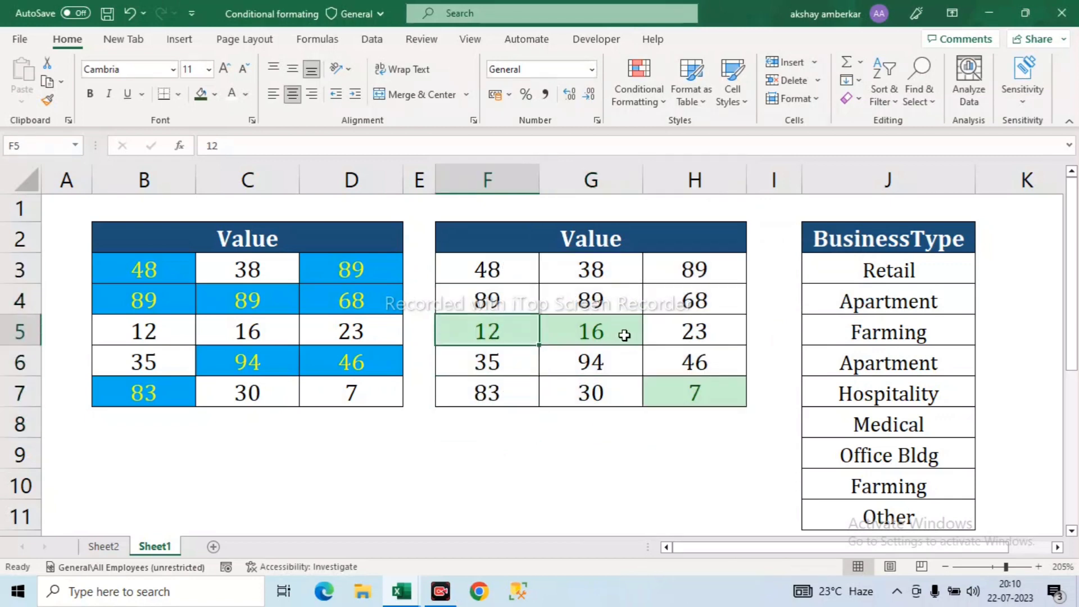
{"action": "left_click", "coordinate": [696, 390]}
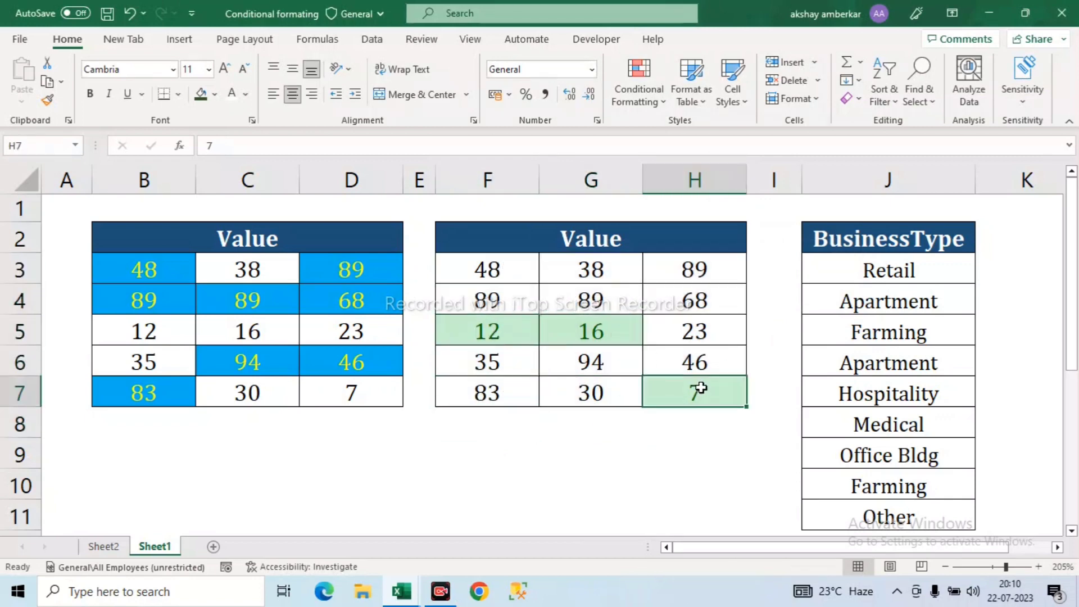
{"action": "left_click", "coordinate": [503, 334]}
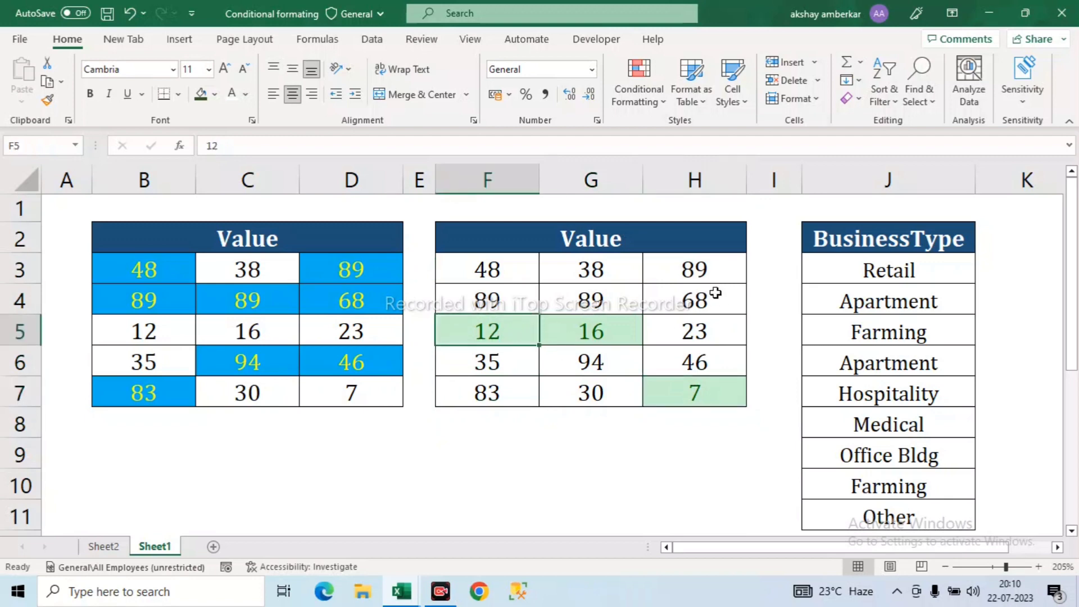
Change the value in cell H3 of the second Value table to 15.
{"action": "left_click", "coordinate": [704, 270]}
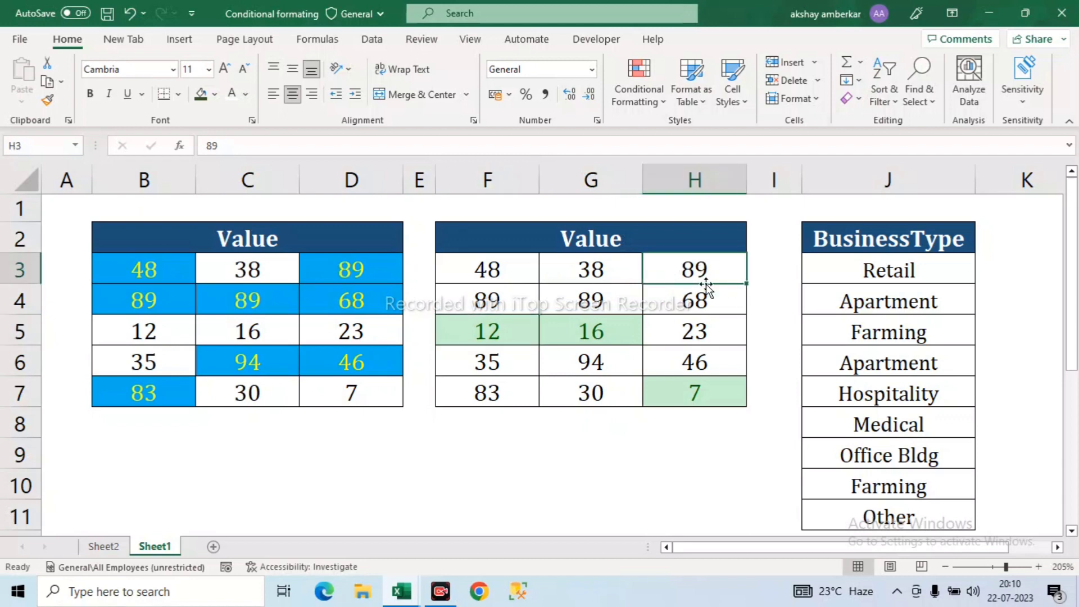
{"action": "type", "text": "15"}
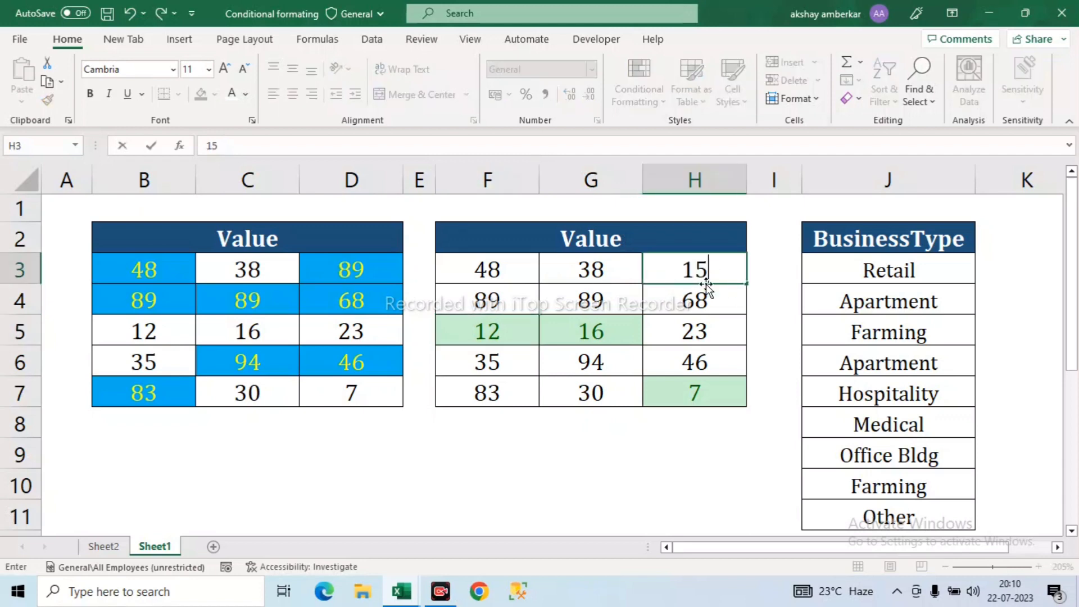
{"action": "key", "text": "Return"}
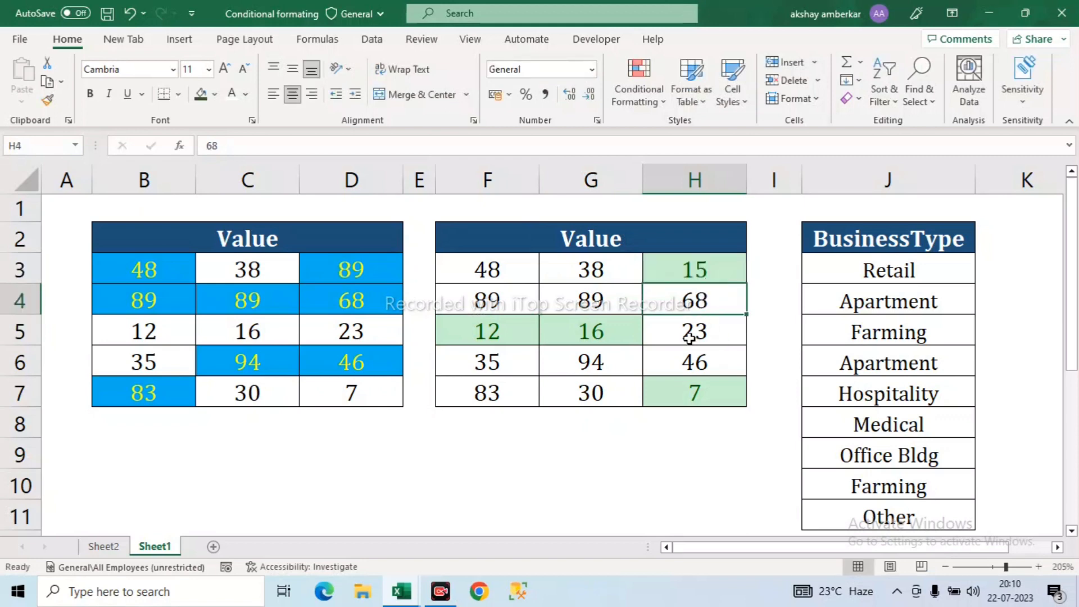
Set up a Between highlight rule for the second Value table's numbers, F3:H7, with limits of 15 and 25.
{"action": "left_click_drag", "start_coordinate": [495, 269], "coordinate": [649, 387]}
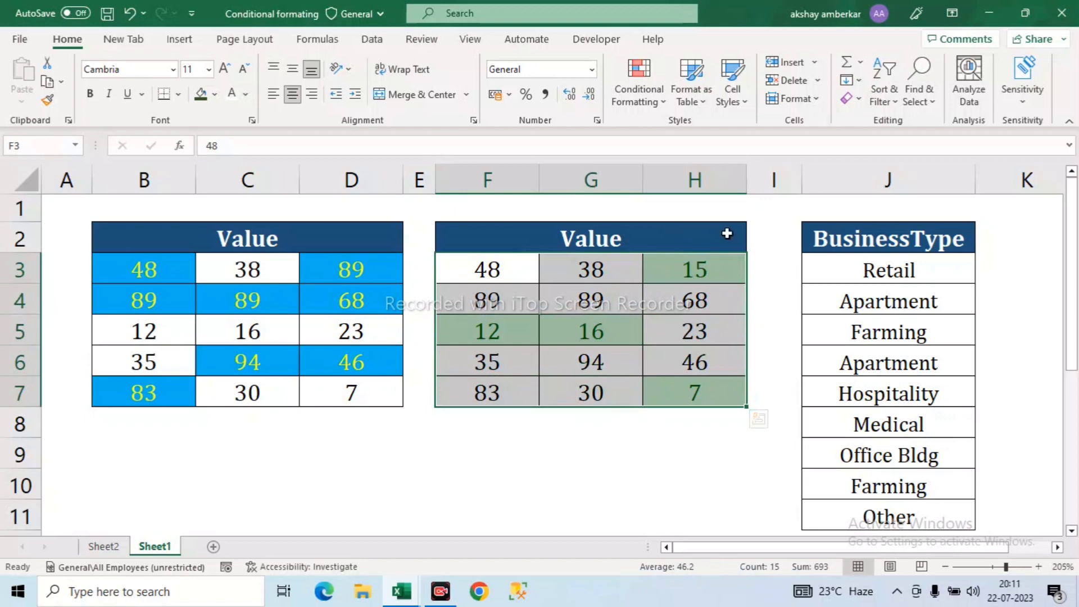
{"action": "left_click", "coordinate": [668, 105]}
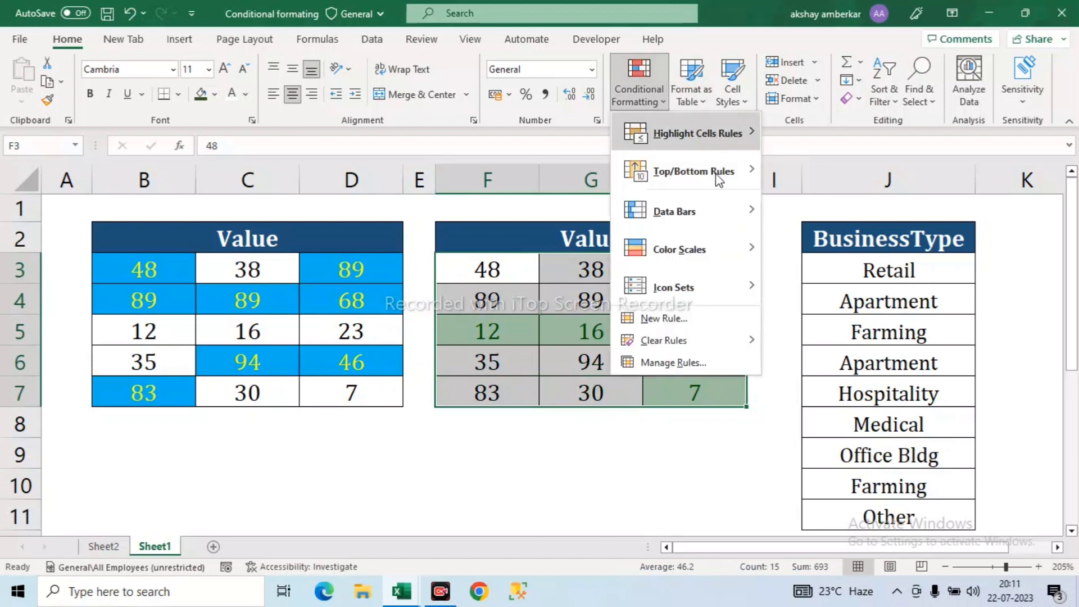
{"action": "mouse_move", "coordinate": [693, 130]}
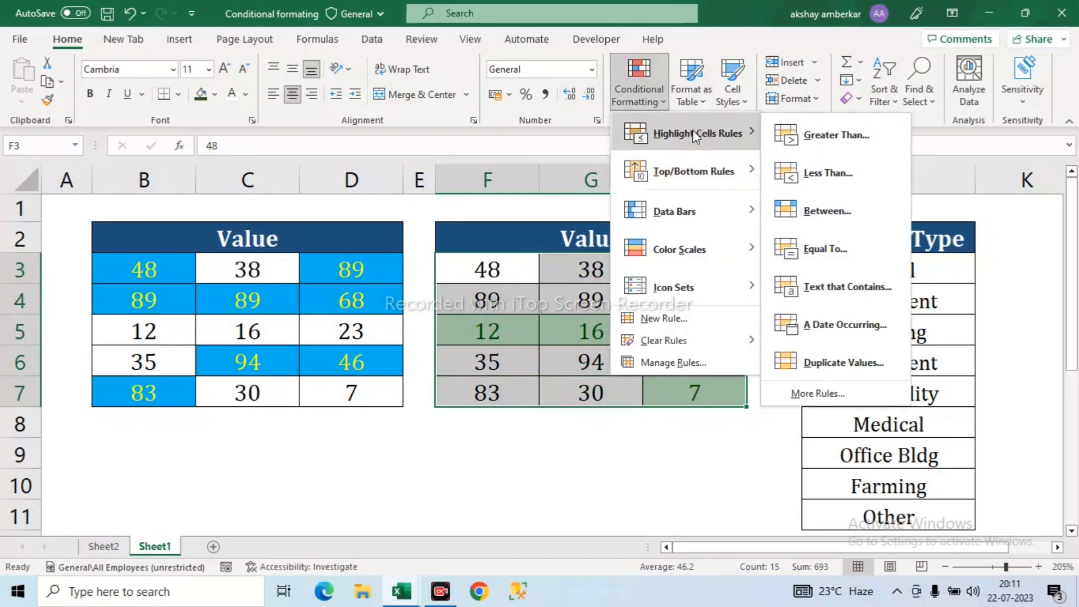
{"action": "left_click", "coordinate": [842, 210]}
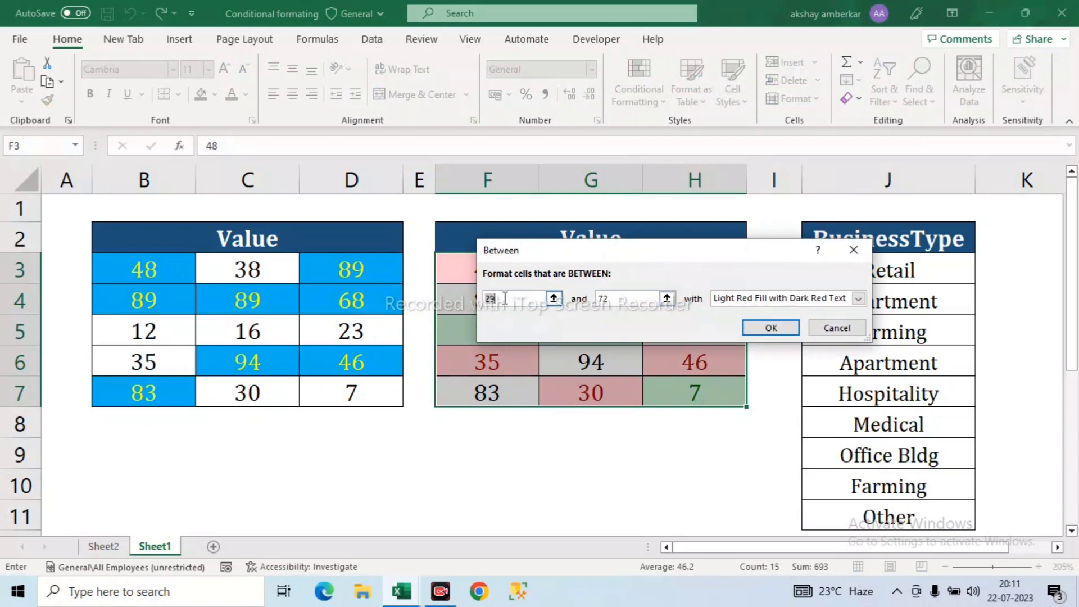
{"action": "type", "text": "15"}
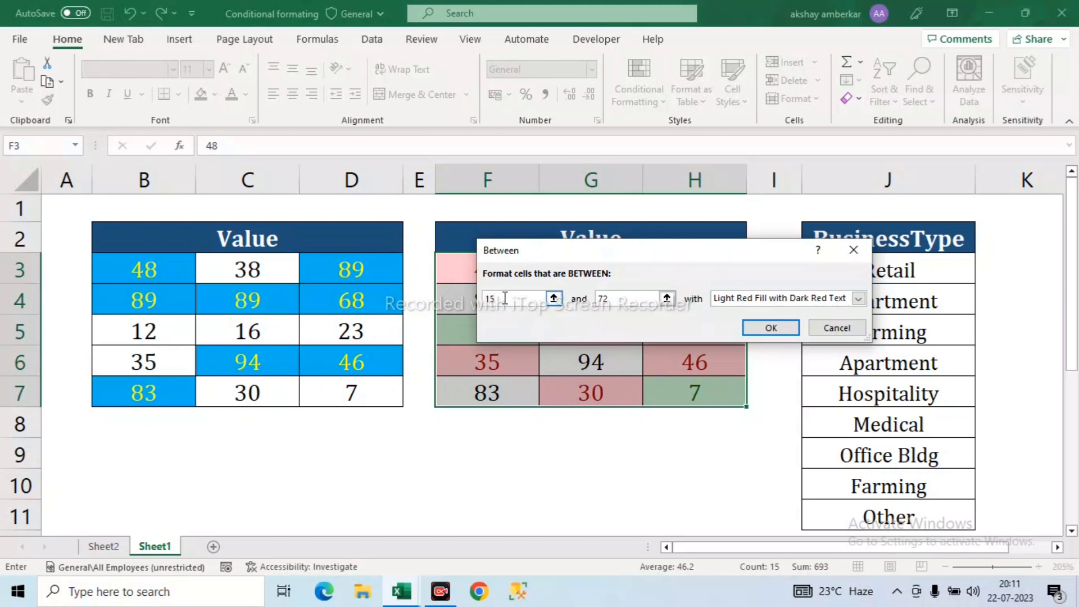
{"action": "left_click", "coordinate": [625, 300]}
{"action": "key", "text": "BackSpace"}
{"action": "key", "text": "BackSpace"}
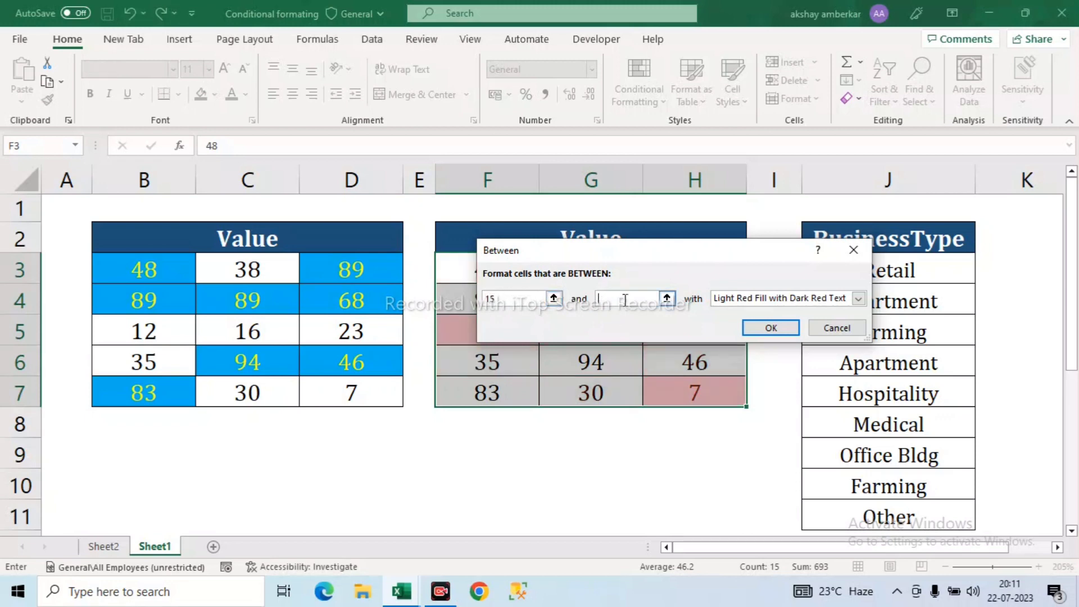
{"action": "type", "text": "20"}
{"action": "key", "text": "BackSpace"}
{"action": "key", "text": "BackSpace"}
{"action": "type", "text": "25"}
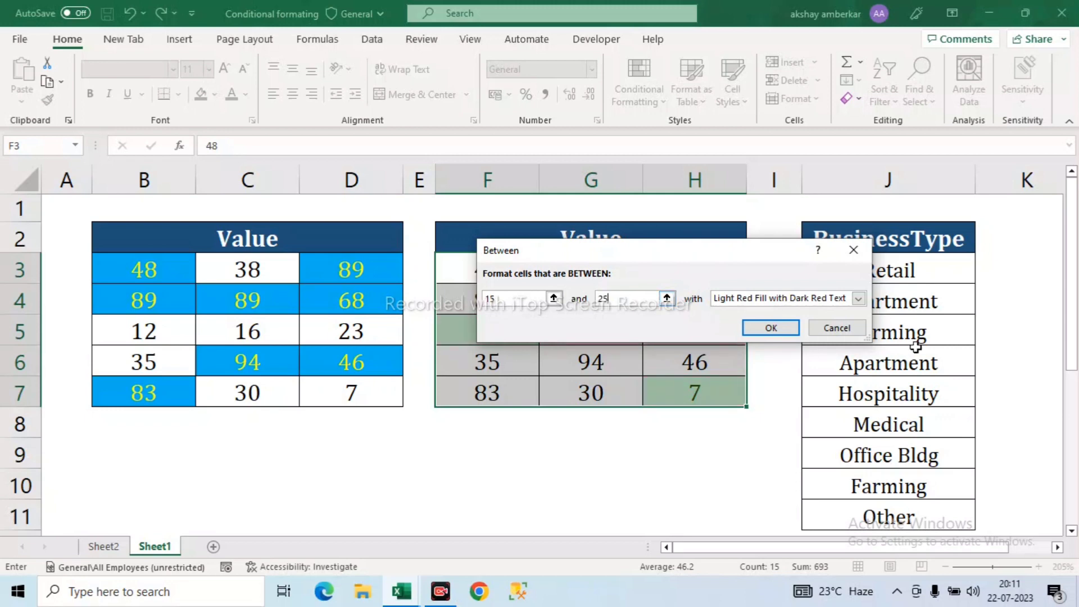
Choose Light Red Fill with Dark Red Text for the Between rule and apply it.
{"action": "left_click", "coordinate": [858, 300]}
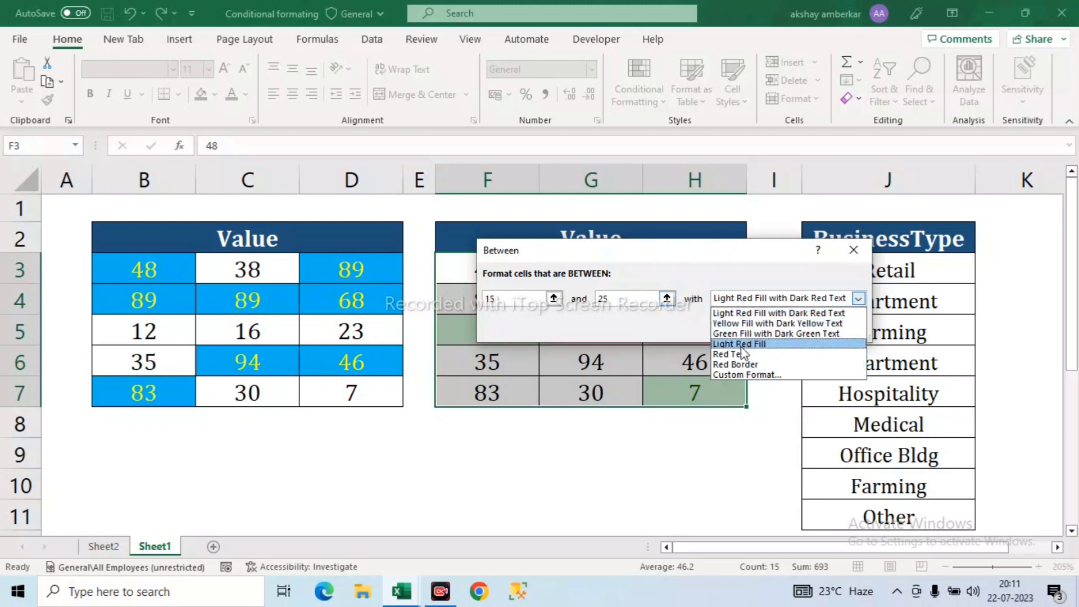
{"action": "left_click", "coordinate": [750, 315]}
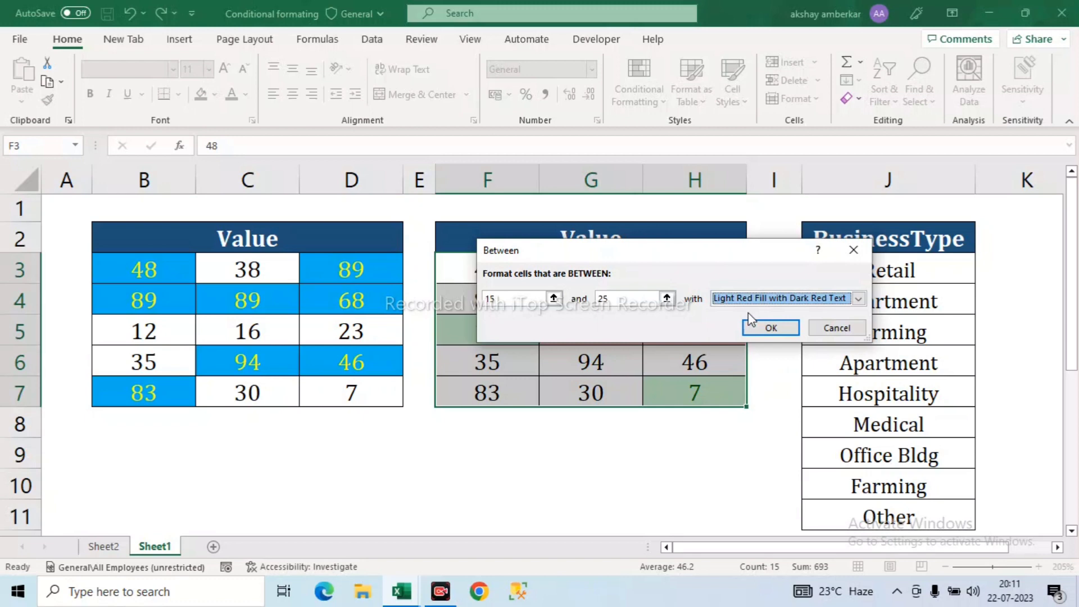
{"action": "left_click", "coordinate": [766, 327]}
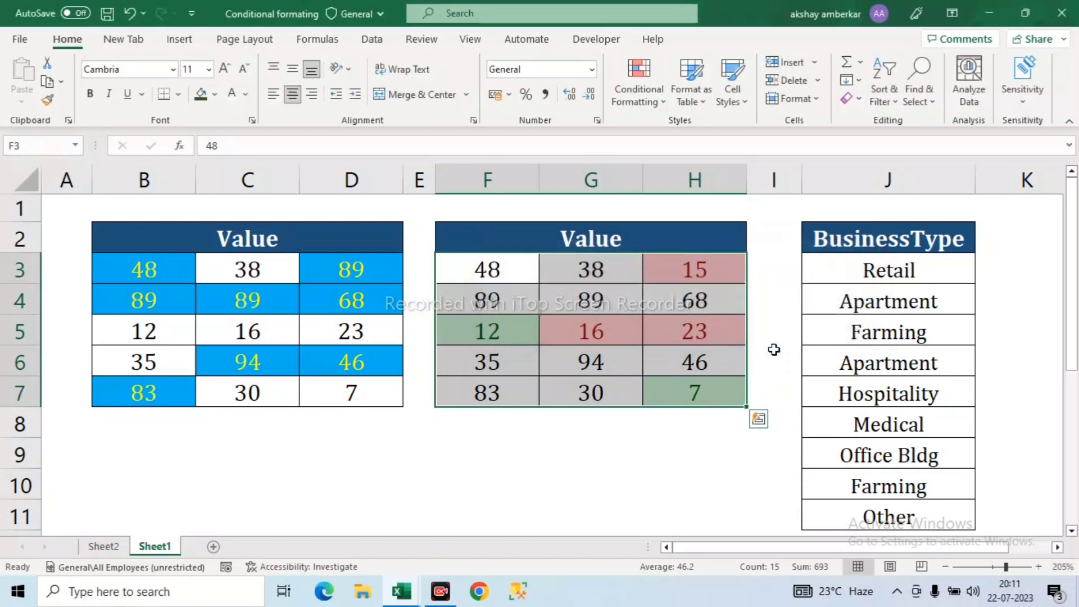
{"action": "left_click", "coordinate": [645, 459]}
{"action": "left_click_drag", "start_coordinate": [579, 328], "coordinate": [685, 335]}
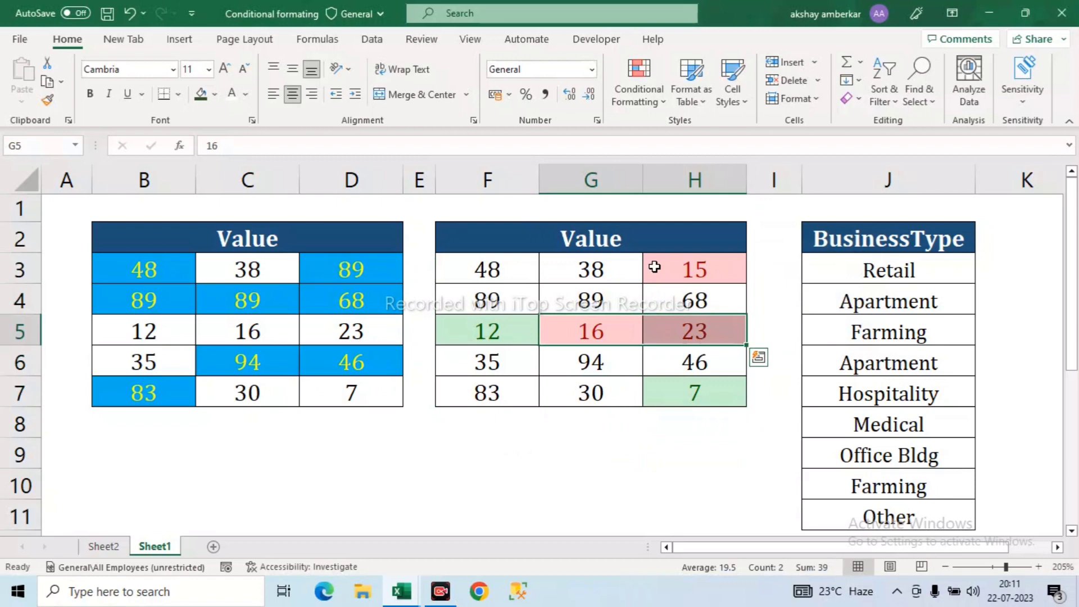
{"action": "left_click_drag", "start_coordinate": [522, 269], "coordinate": [707, 384]}
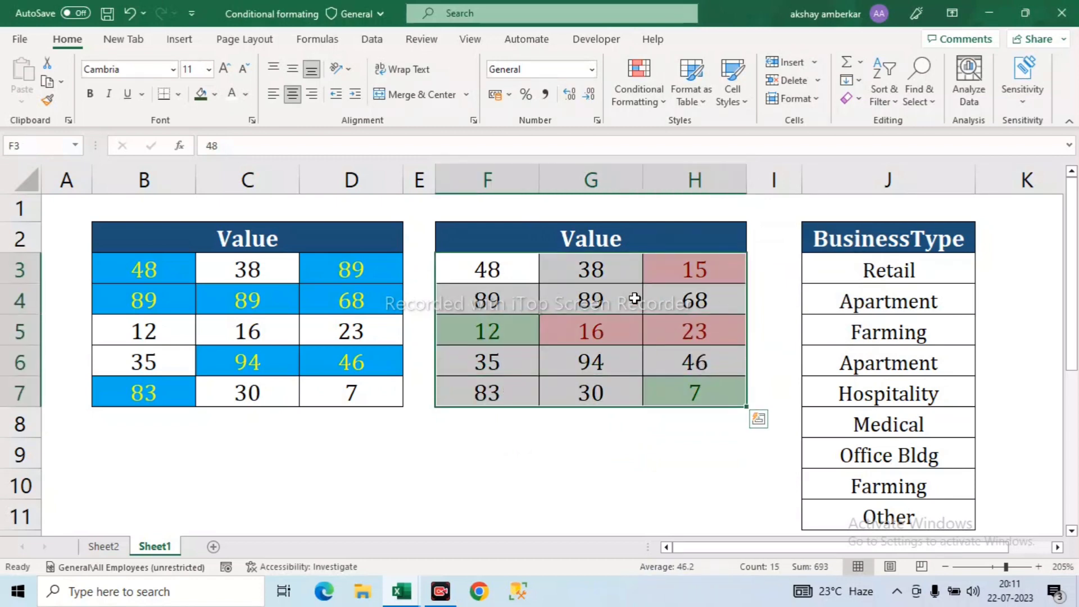
{"action": "left_click", "coordinate": [610, 333]}
{"action": "left_click", "coordinate": [711, 332]}
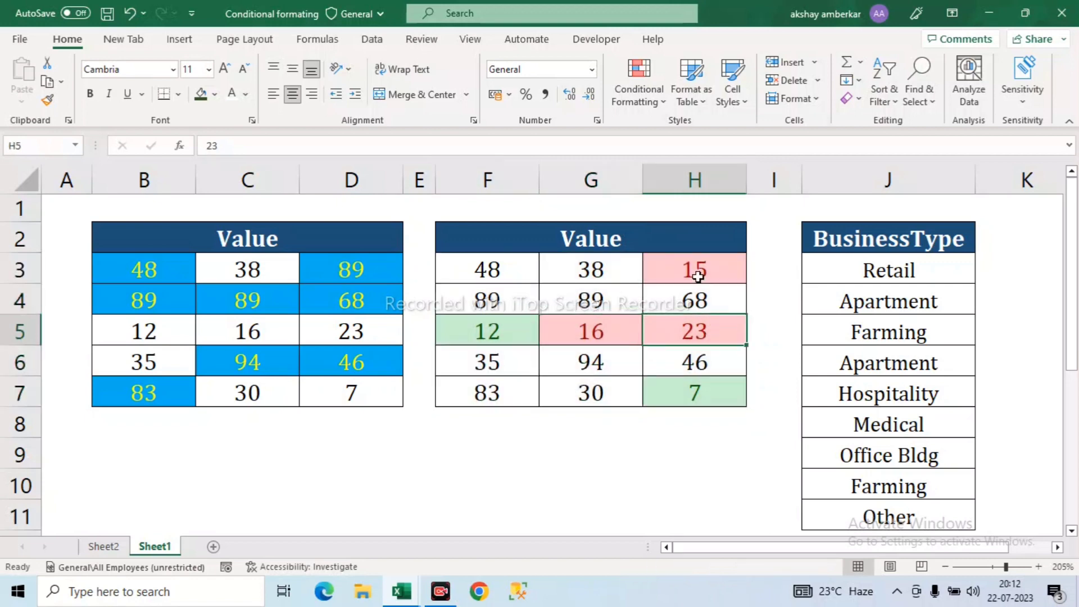
{"action": "left_click", "coordinate": [698, 276]}
Highlight numbers equal to 50 in the second Value table, F3:H7, using Yellow Fill with Dark Yellow Text.
{"action": "left_click_drag", "start_coordinate": [520, 268], "coordinate": [687, 395]}
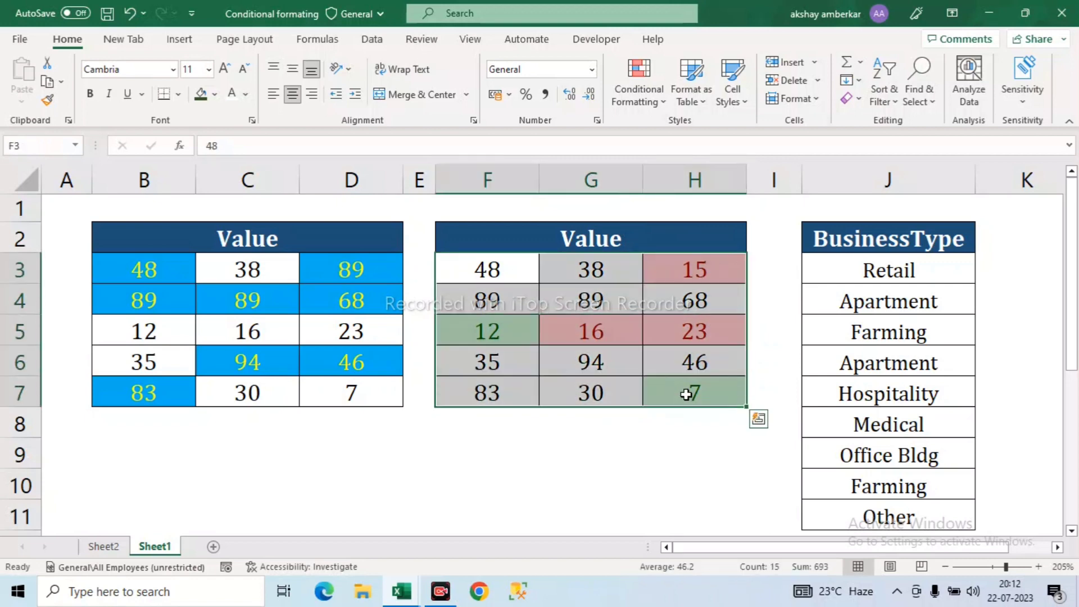
{"action": "left_click", "coordinate": [659, 105]}
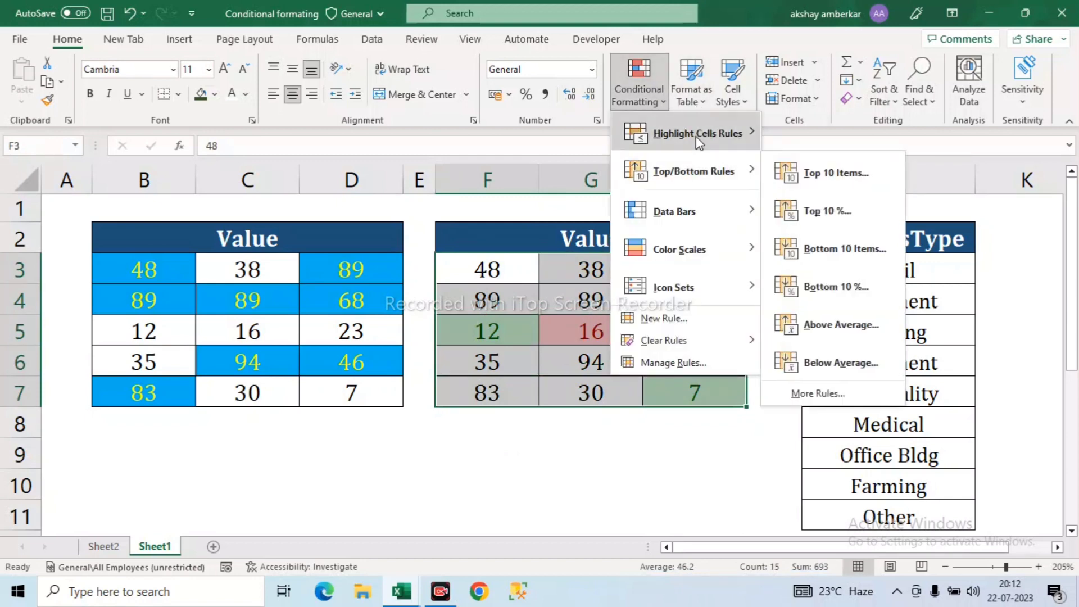
{"action": "mouse_move", "coordinate": [696, 135]}
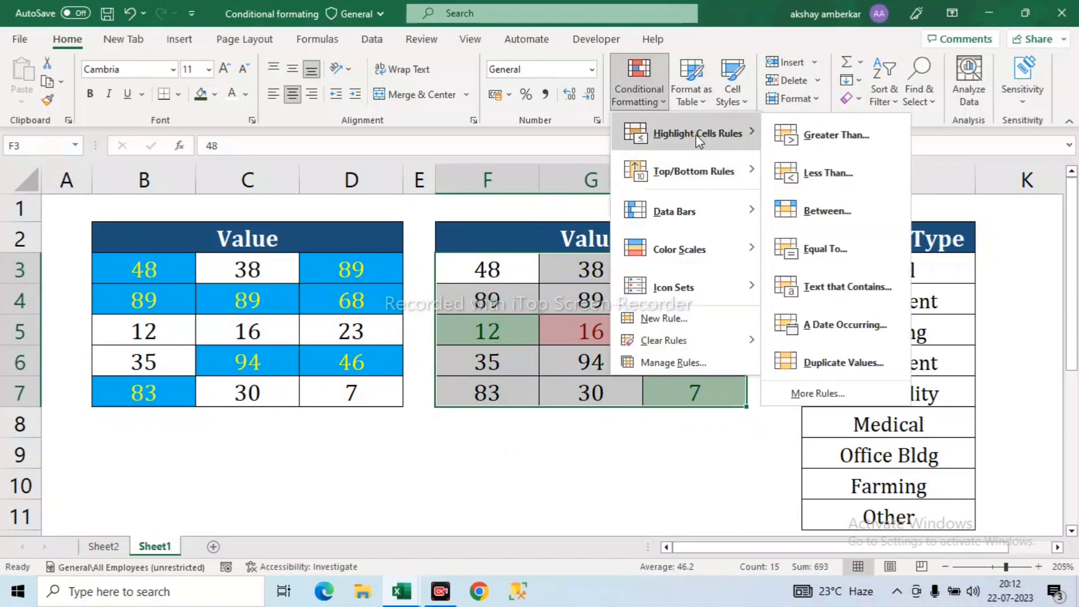
{"action": "left_click", "coordinate": [820, 252]}
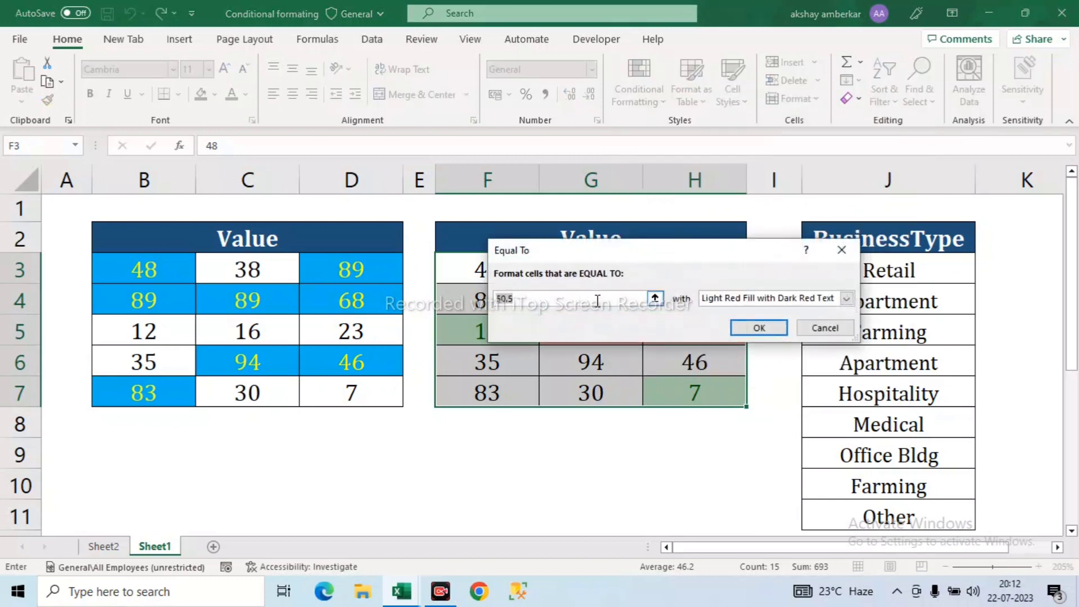
{"action": "left_click_drag", "start_coordinate": [594, 246], "coordinate": [691, 246]}
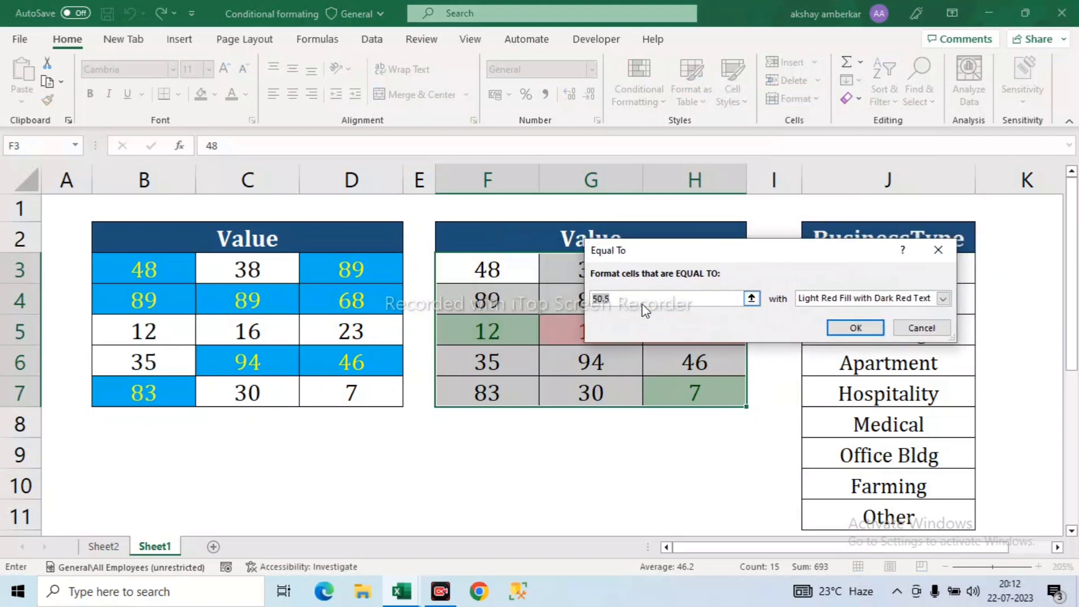
{"action": "left_click", "coordinate": [621, 301]}
{"action": "key", "text": "BackSpace"}
{"action": "key", "text": "BackSpace"}
{"action": "left_click", "coordinate": [944, 300]}
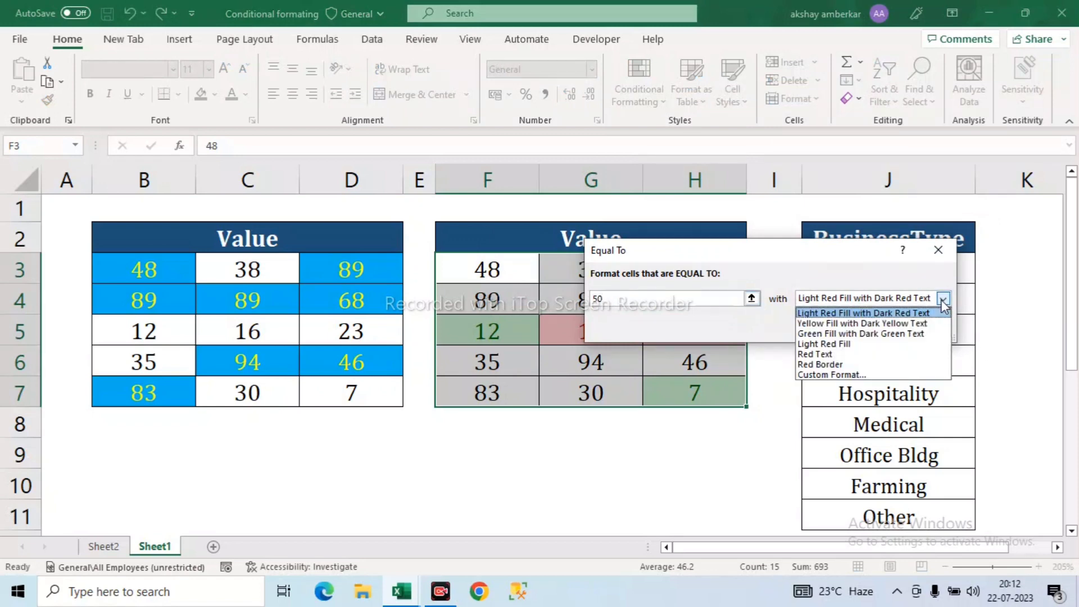
{"action": "left_click", "coordinate": [829, 325]}
{"action": "left_click", "coordinate": [855, 341]}
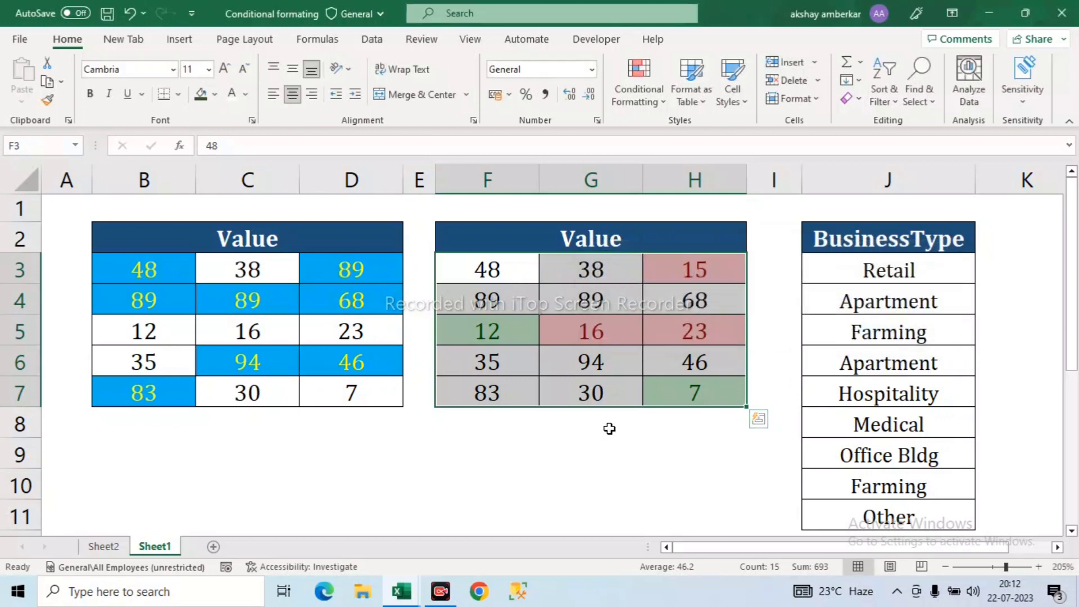
Change the value in cell G7 of the second Value table to 50.
{"action": "left_click", "coordinate": [609, 429]}
{"action": "left_click", "coordinate": [592, 392]}
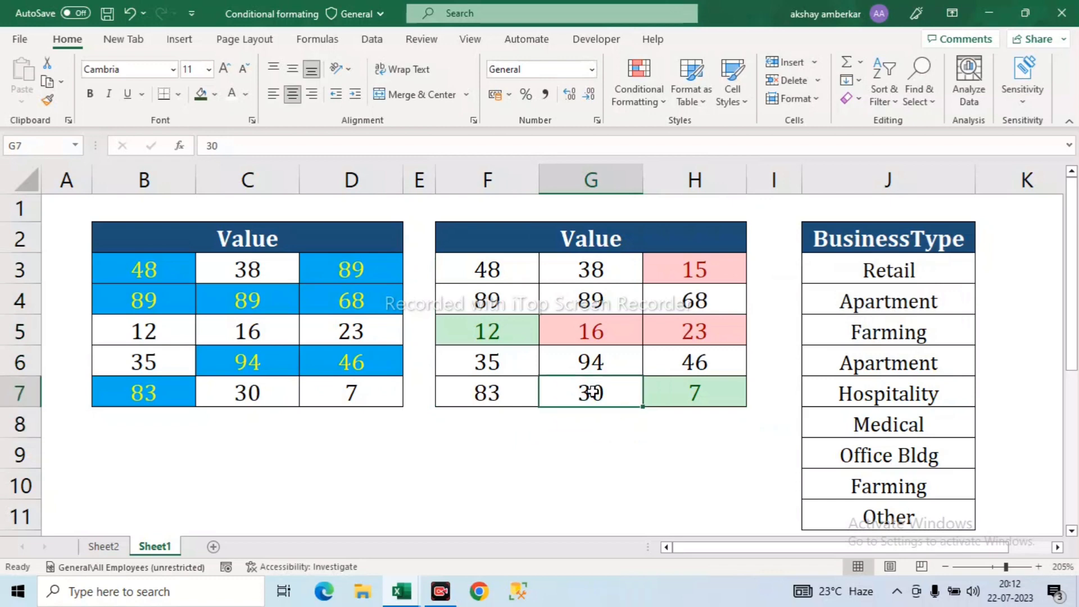
{"action": "type", "text": "50"}
{"action": "key", "text": "Return"}
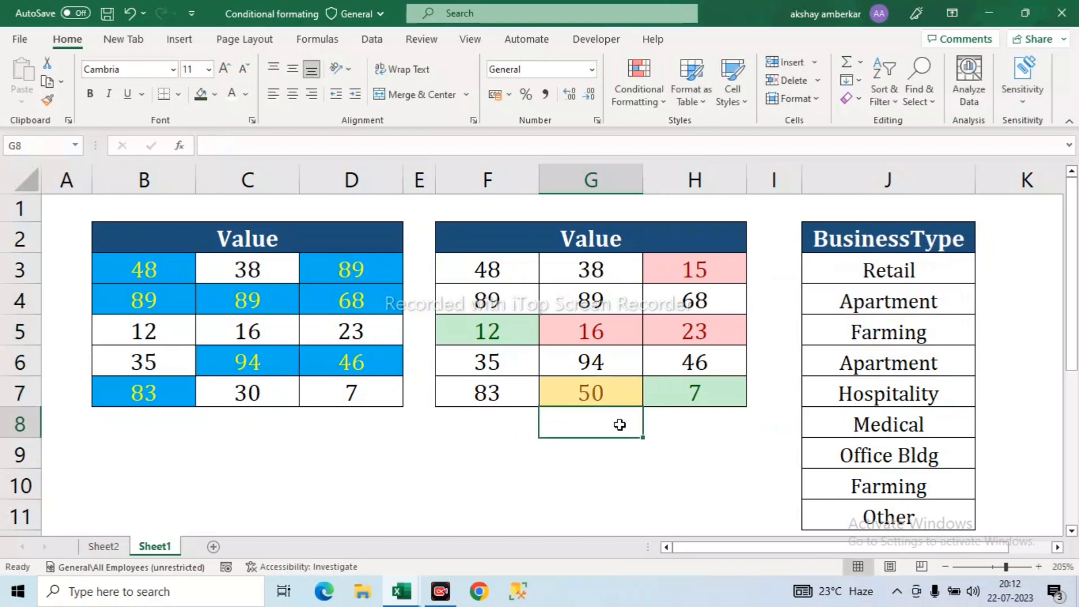
{"action": "left_click", "coordinate": [578, 390]}
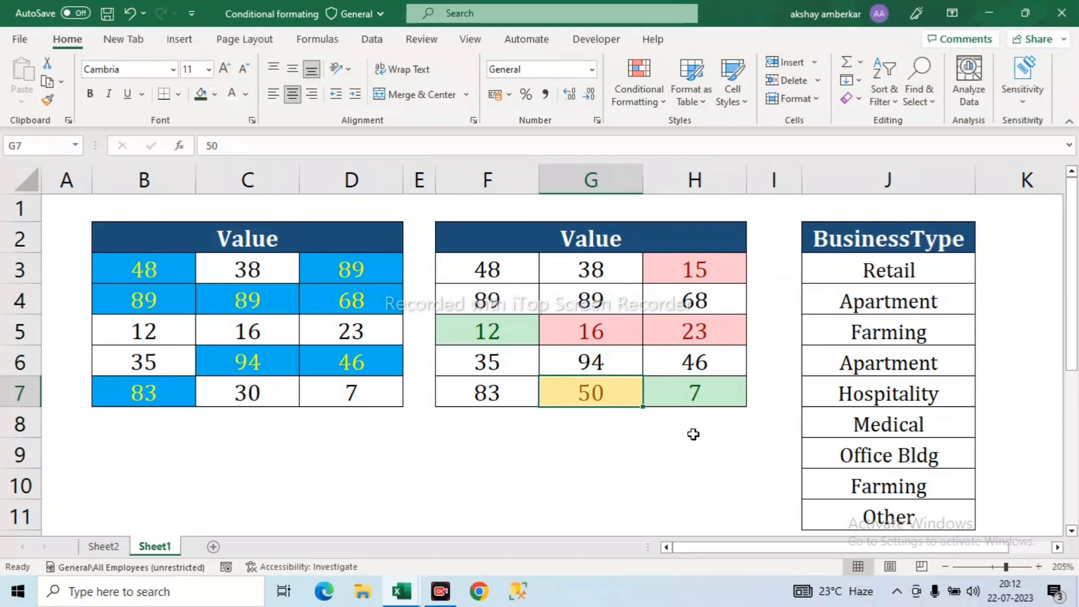
{"action": "left_click_drag", "start_coordinate": [475, 275], "coordinate": [691, 390]}
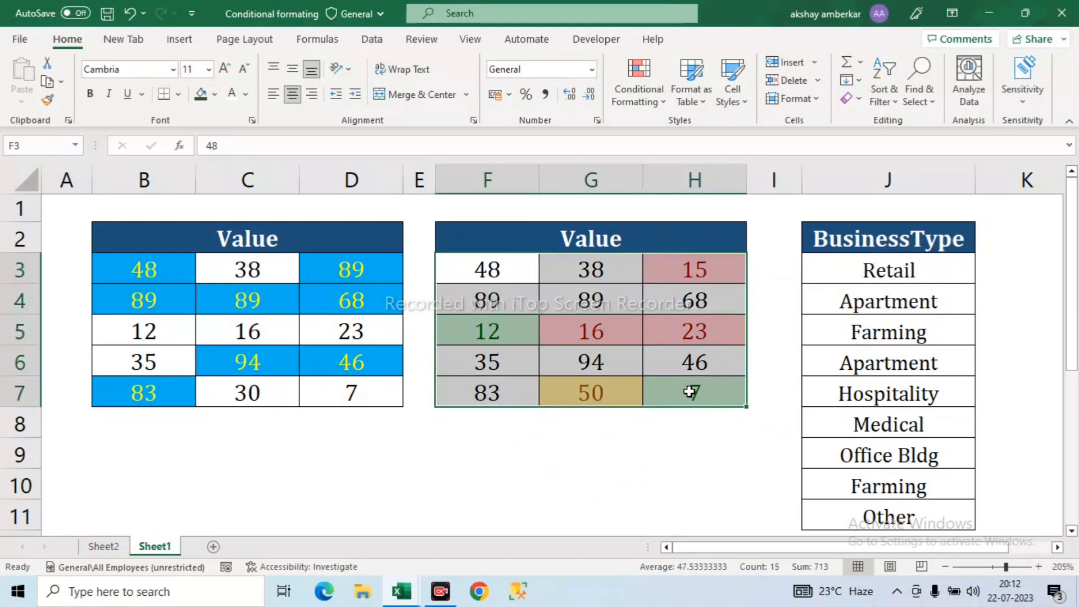
{"action": "left_click", "coordinate": [661, 104]}
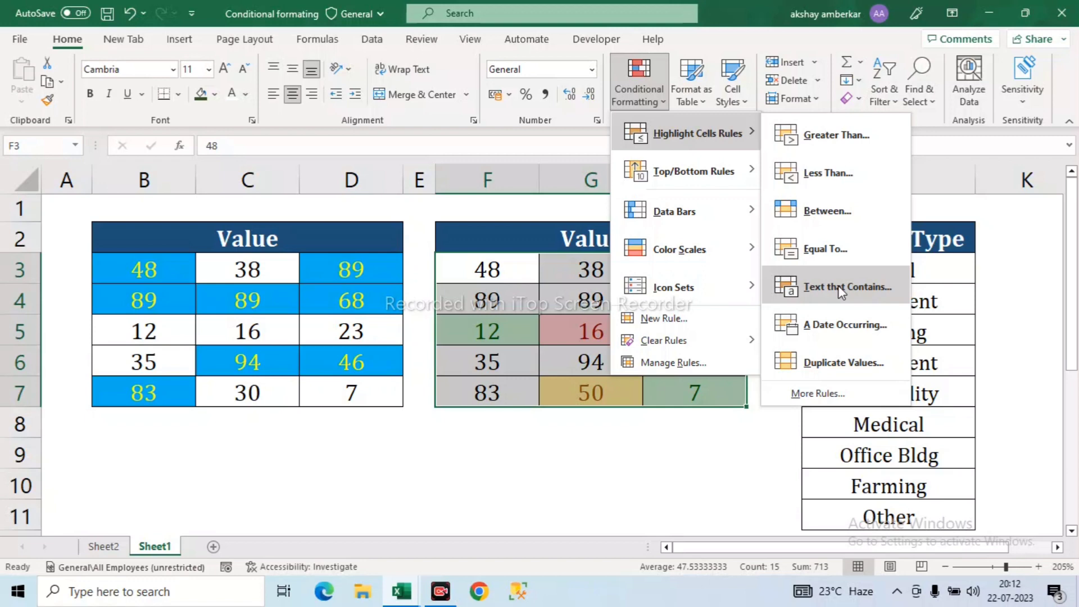
{"action": "left_click", "coordinate": [731, 444]}
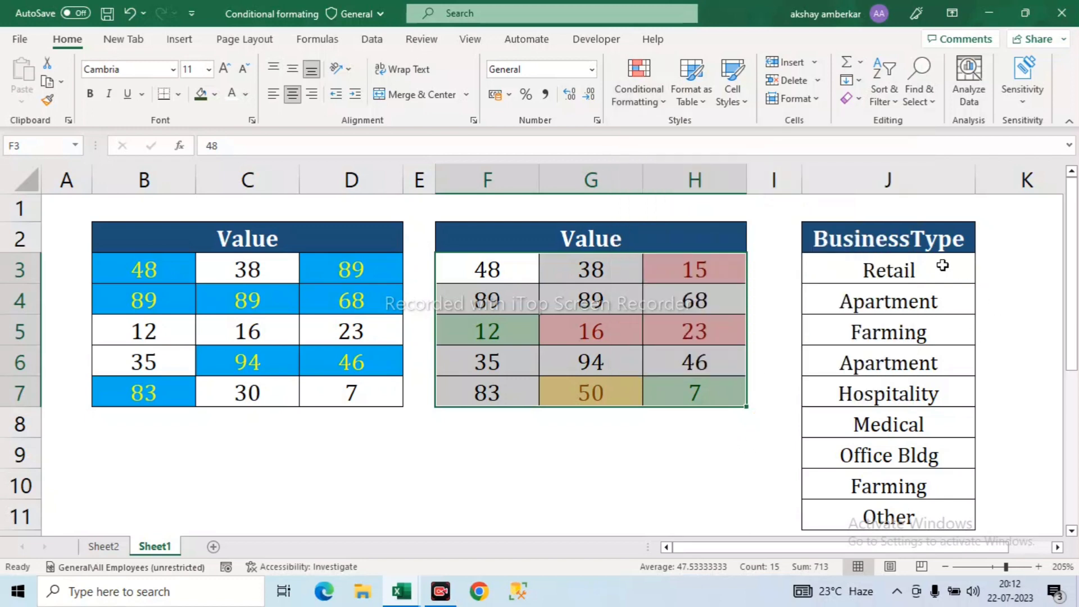
Start a Text That Contains highlight rule for the BusinessType cells J3:J9 and clear the suggested search text.
{"action": "left_click_drag", "start_coordinate": [888, 269], "coordinate": [893, 457]}
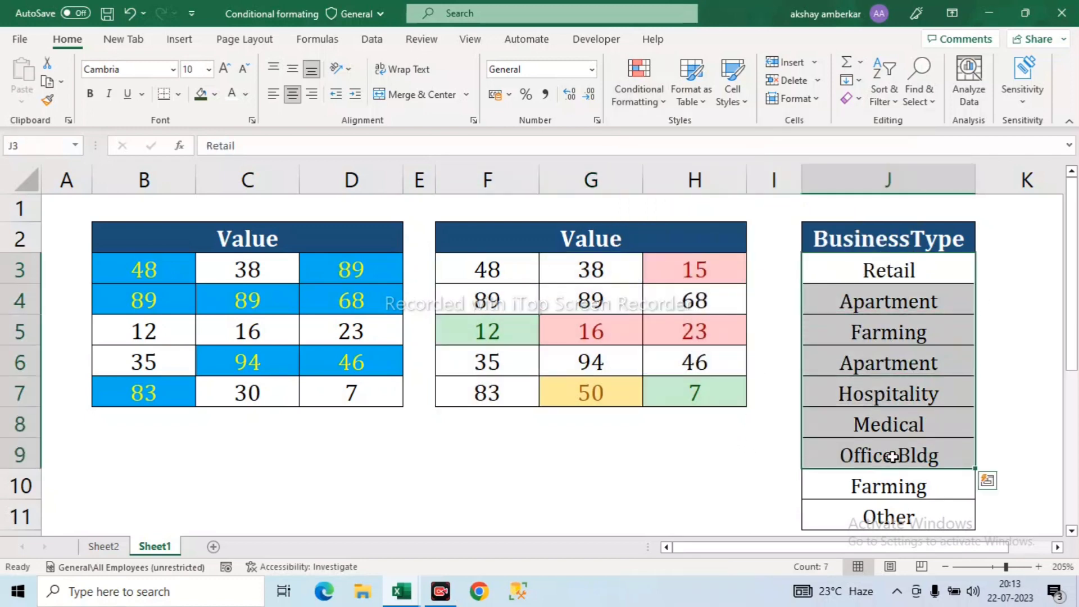
{"action": "left_click", "coordinate": [666, 110]}
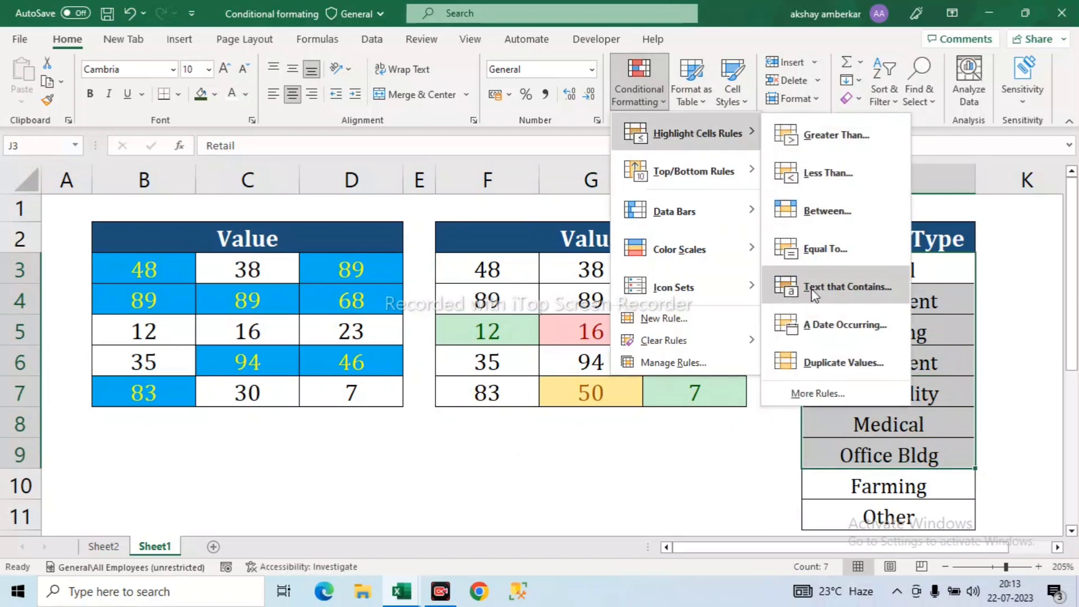
{"action": "left_click", "coordinate": [825, 295]}
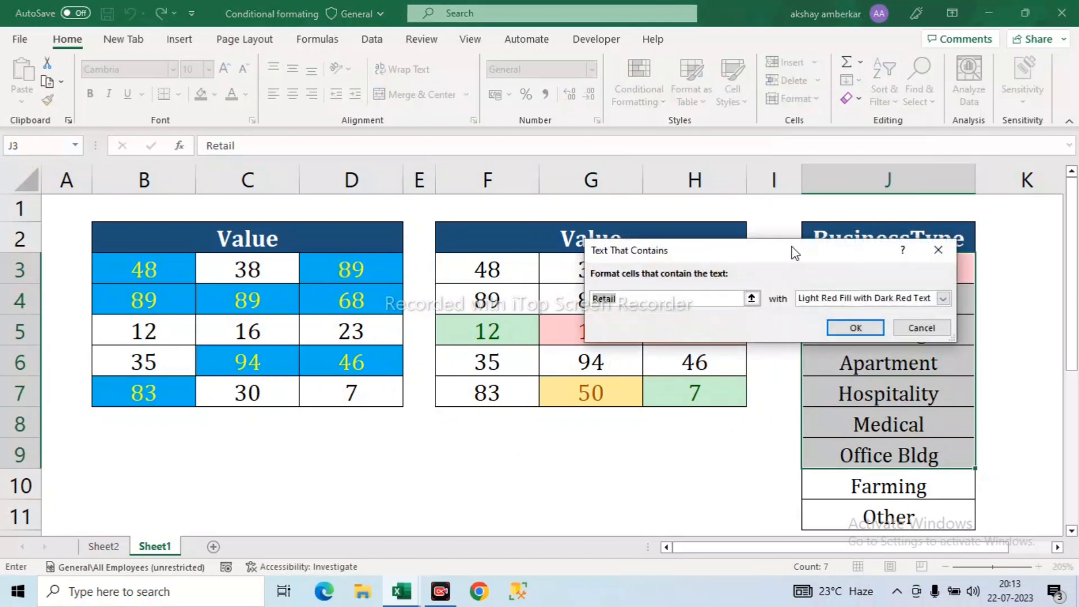
{"action": "left_click_drag", "start_coordinate": [803, 259], "coordinate": [477, 174]}
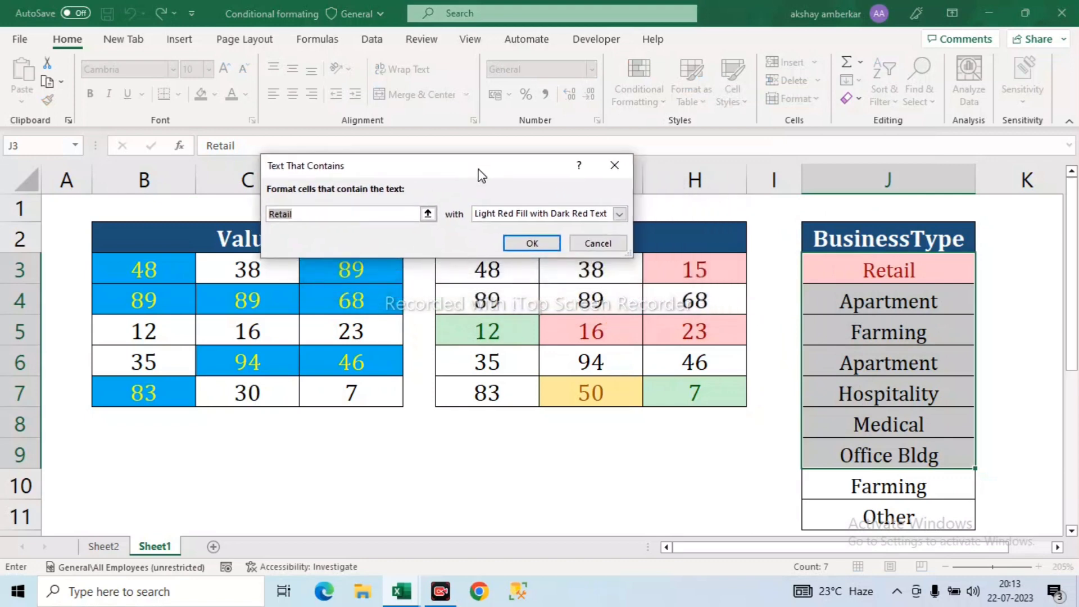
{"action": "left_click", "coordinate": [329, 218]}
{"action": "key", "text": "BackSpace"}
{"action": "key", "text": "BackSpace"}
{"action": "key", "text": "BackSpace"}
{"action": "key", "text": "BackSpace"}
{"action": "key", "text": "BackSpace"}
{"action": "key", "text": "BackSpace"}
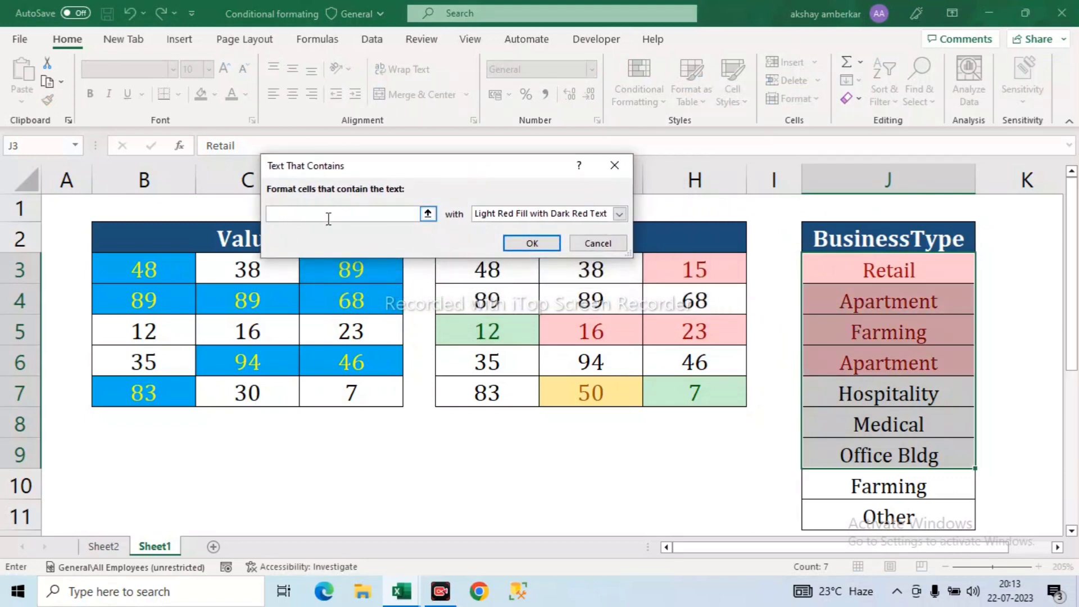
Try "r", "h" and "ma" as the text to match in the Text That Contains rule, and settle on "me".
{"action": "type", "text": "r"}
{"action": "key", "text": "BackSpace"}
{"action": "type", "text": "h"}
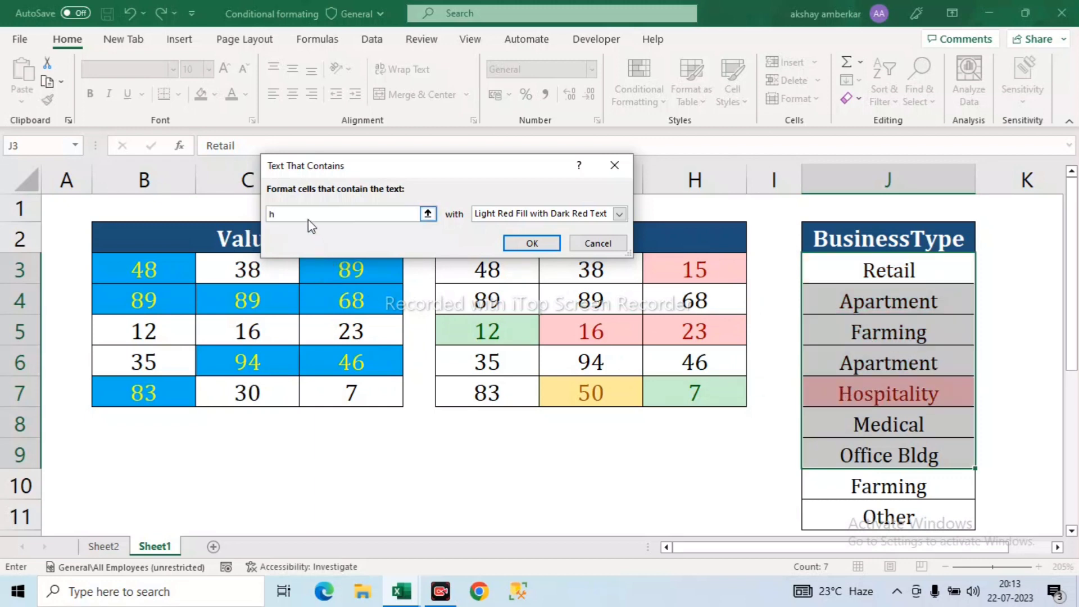
{"action": "key", "text": "BackSpace"}
{"action": "type", "text": "ma"}
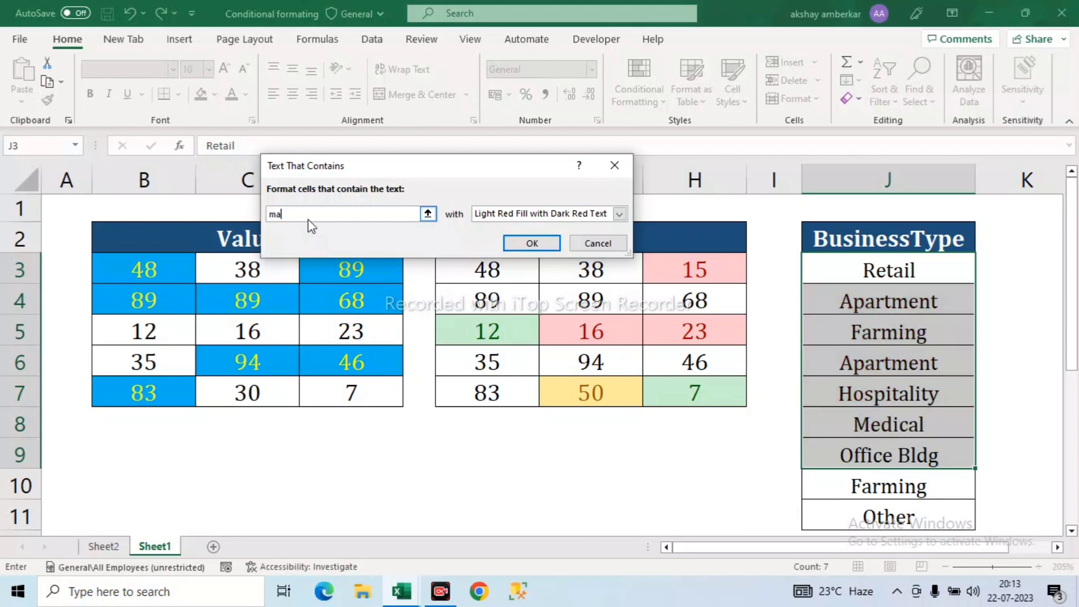
{"action": "key", "text": "BackSpace"}
{"action": "type", "text": "e"}
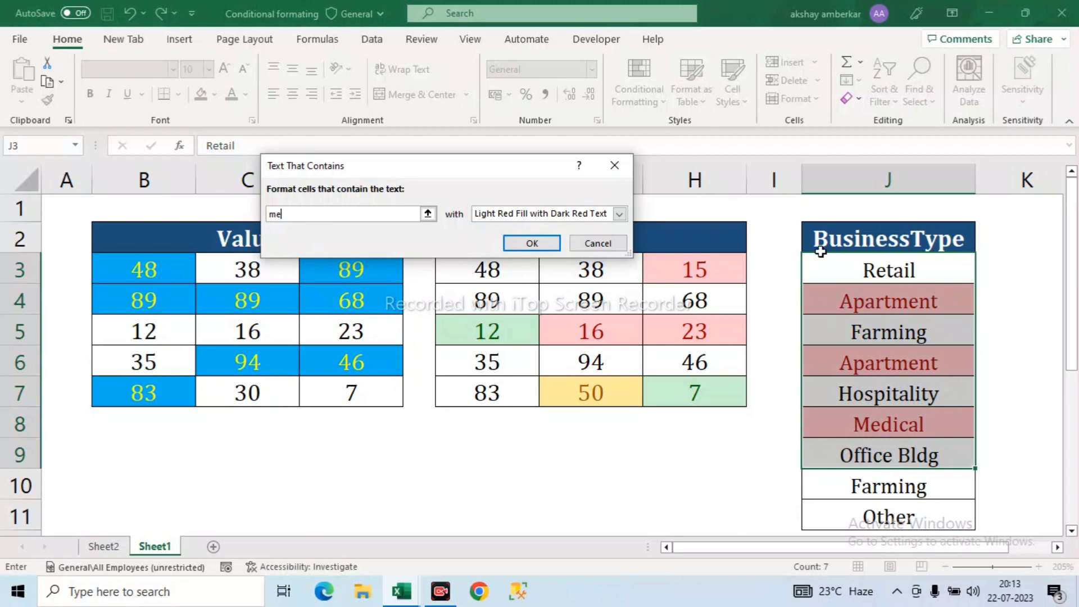
Choose Light Red Fill as the format for the Text That Contains rule and apply it to J3:J9.
{"action": "left_click", "coordinate": [620, 215]}
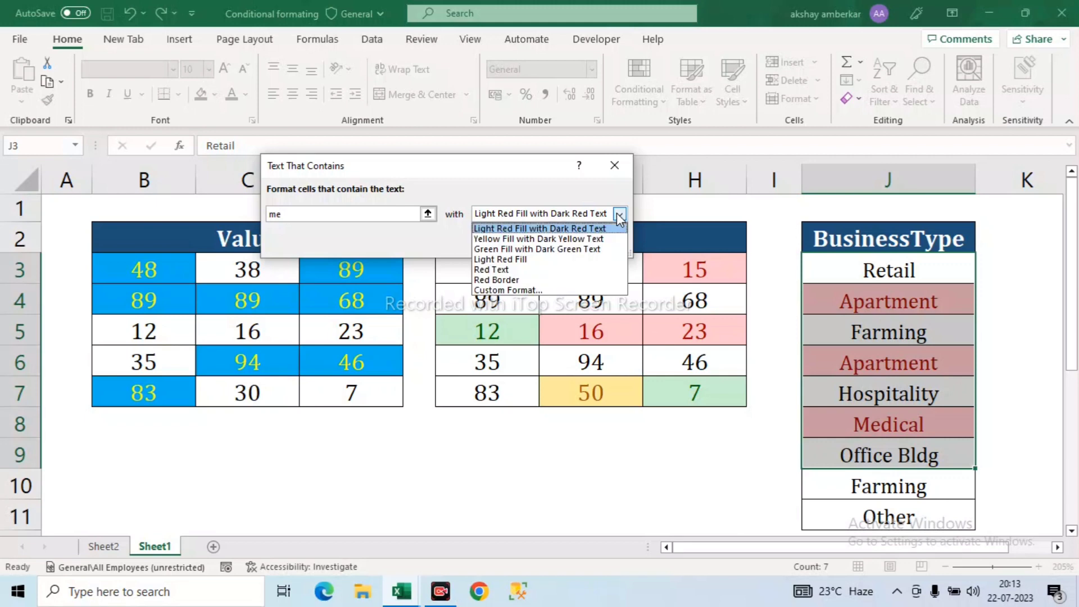
{"action": "left_click", "coordinate": [525, 260]}
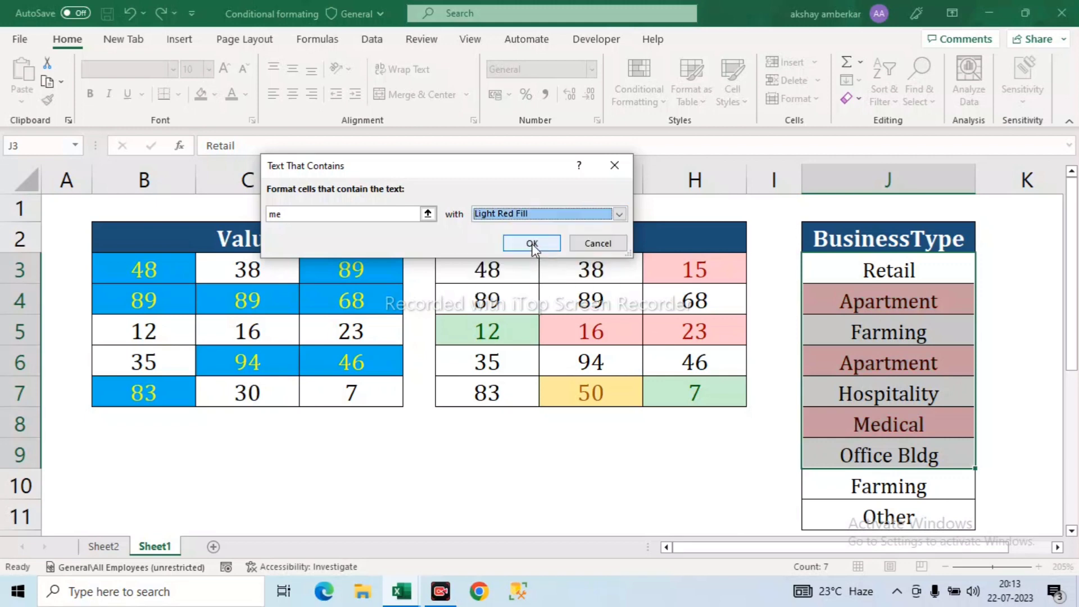
{"action": "left_click", "coordinate": [532, 244]}
{"action": "left_click", "coordinate": [906, 393]}
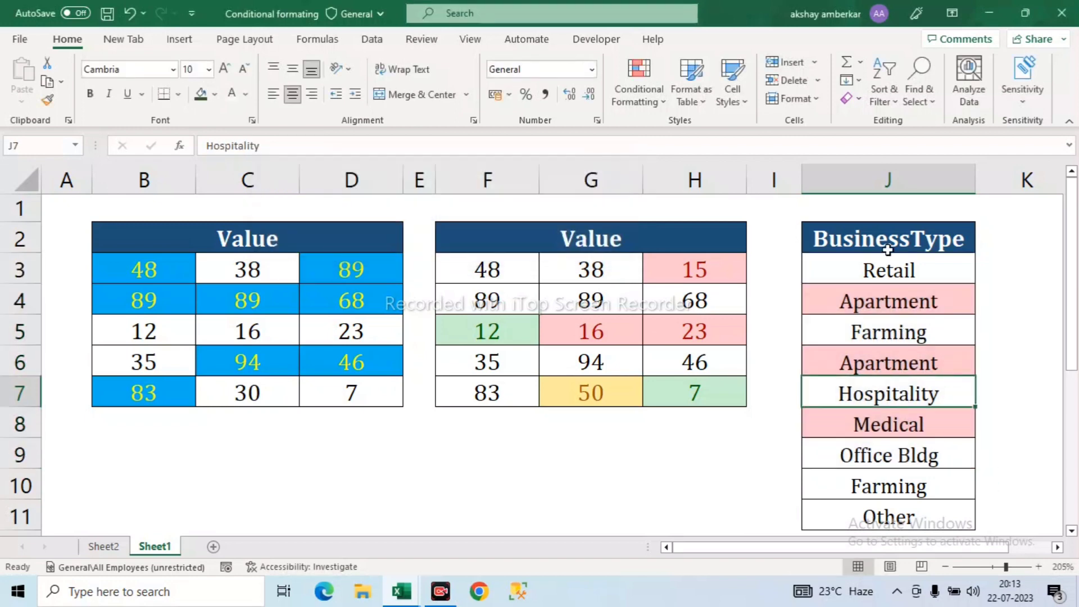
Review the date periods and format choices of the A Date Occurring rule for J3:J9, and close it without applying.
{"action": "left_click_drag", "start_coordinate": [892, 268], "coordinate": [902, 456]}
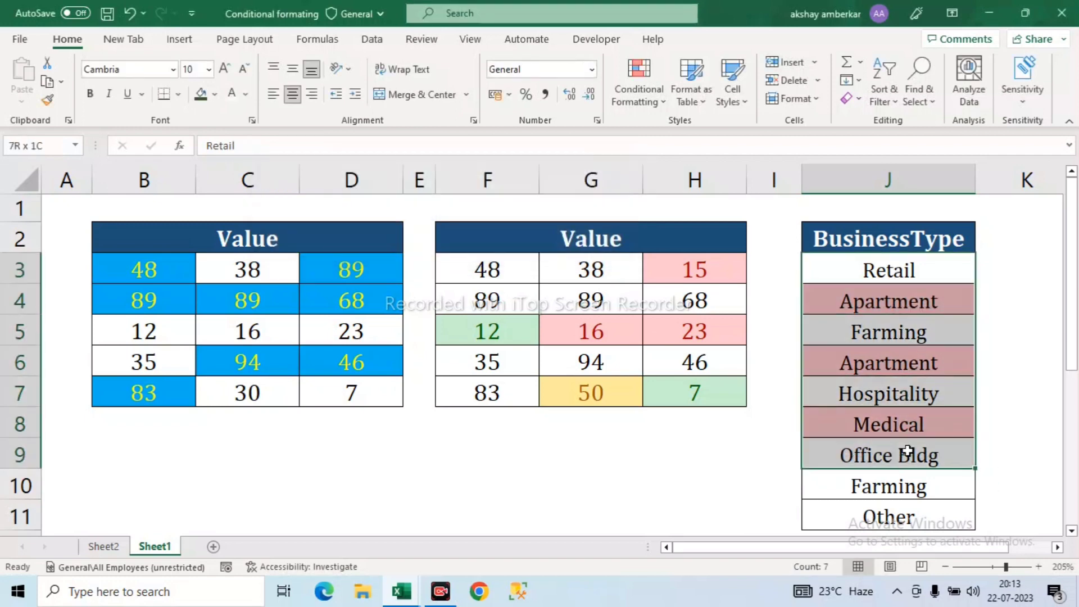
{"action": "left_click", "coordinate": [654, 96]}
{"action": "mouse_move", "coordinate": [697, 134]}
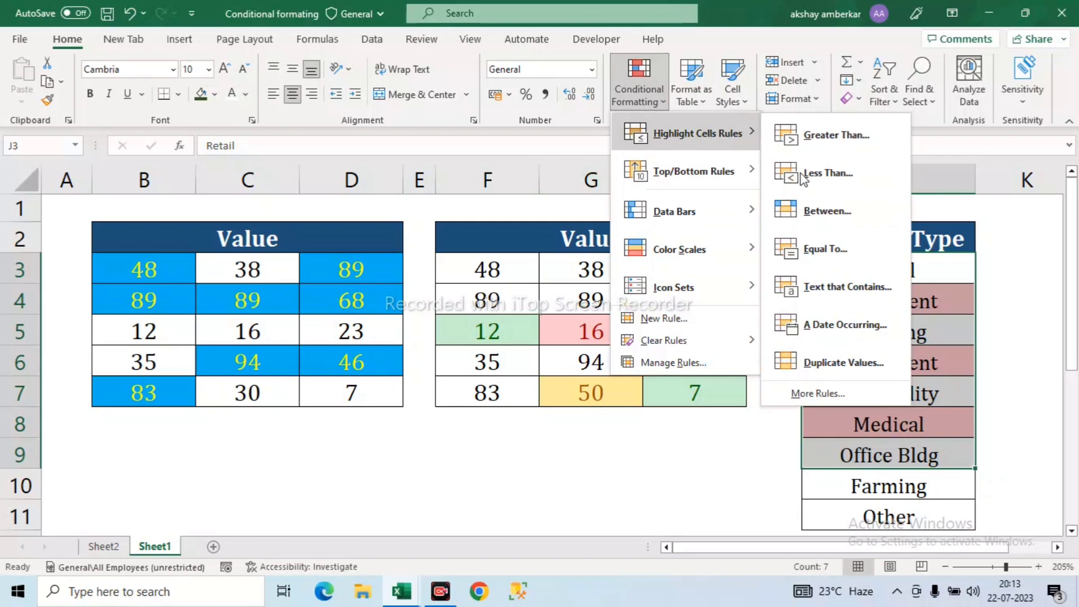
{"action": "left_click", "coordinate": [825, 329]}
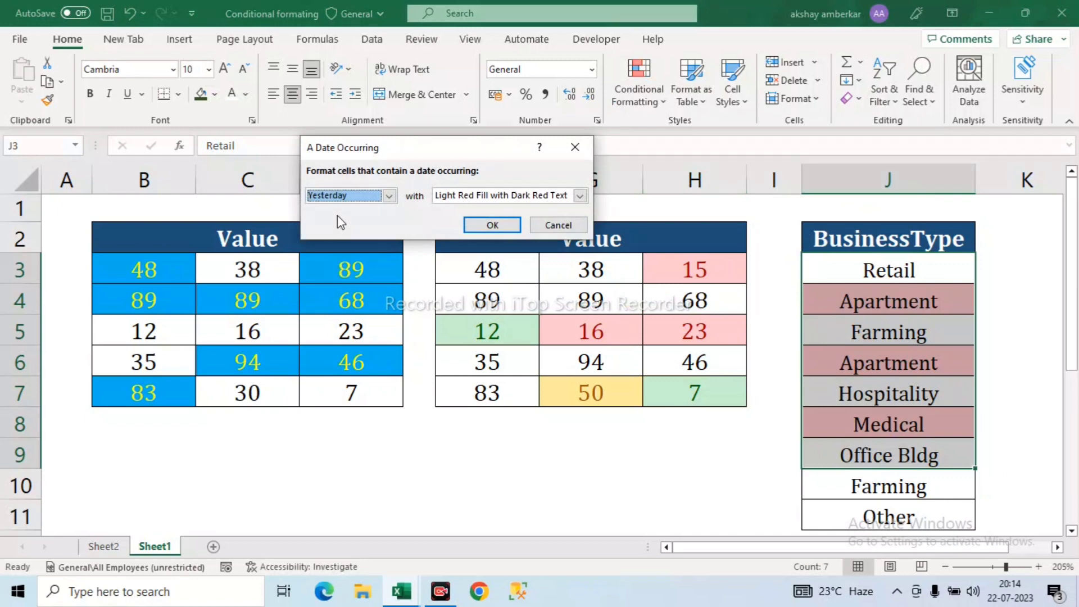
{"action": "left_click", "coordinate": [389, 196]}
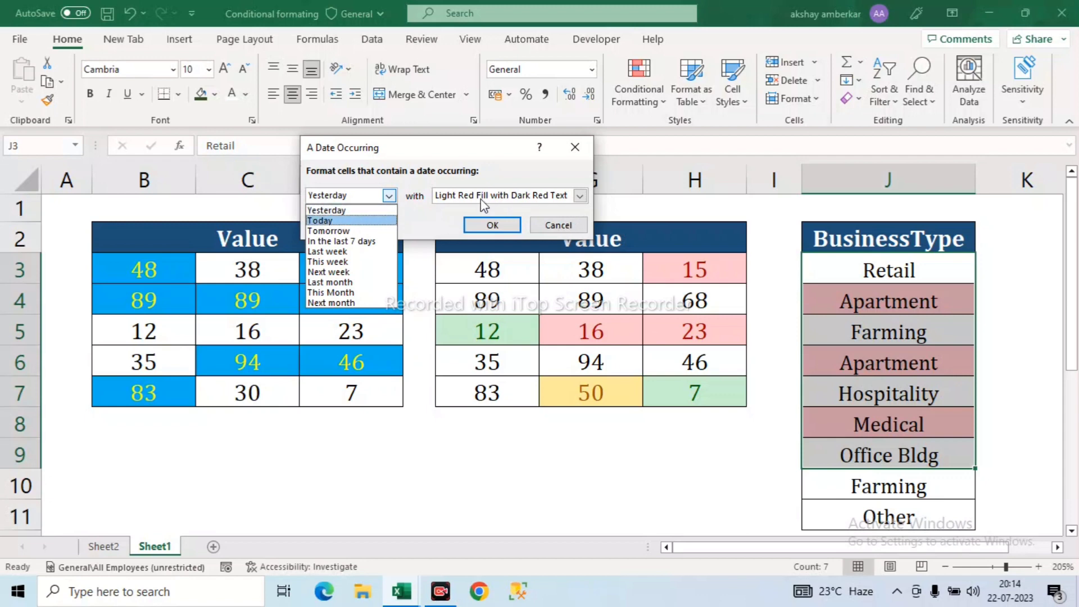
{"action": "left_click", "coordinate": [581, 197]}
{"action": "left_click", "coordinate": [582, 197]}
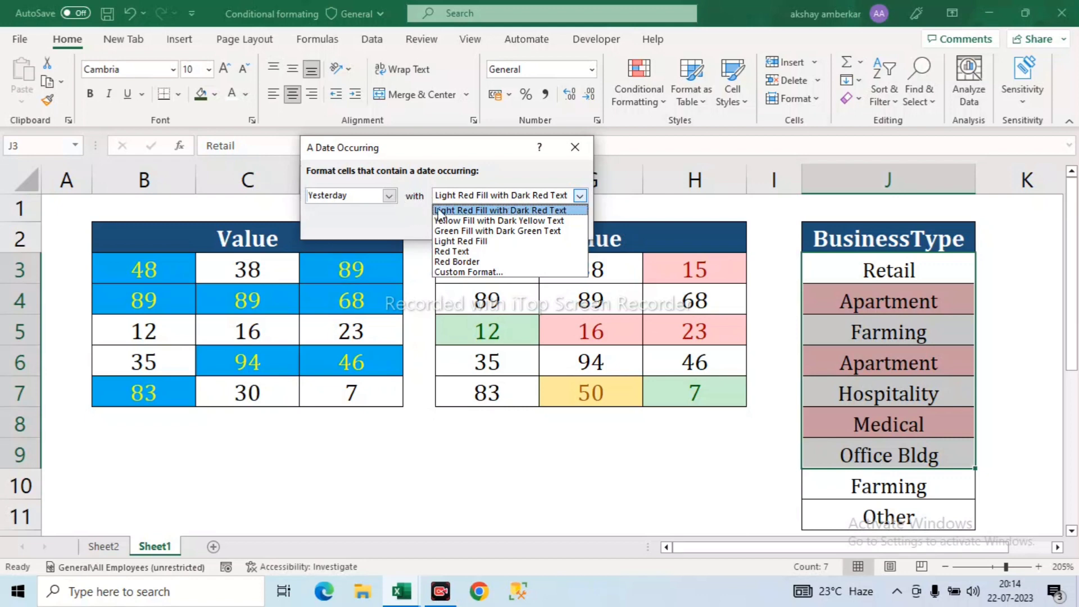
{"action": "left_click", "coordinate": [577, 148]}
{"action": "left_click", "coordinate": [577, 147]}
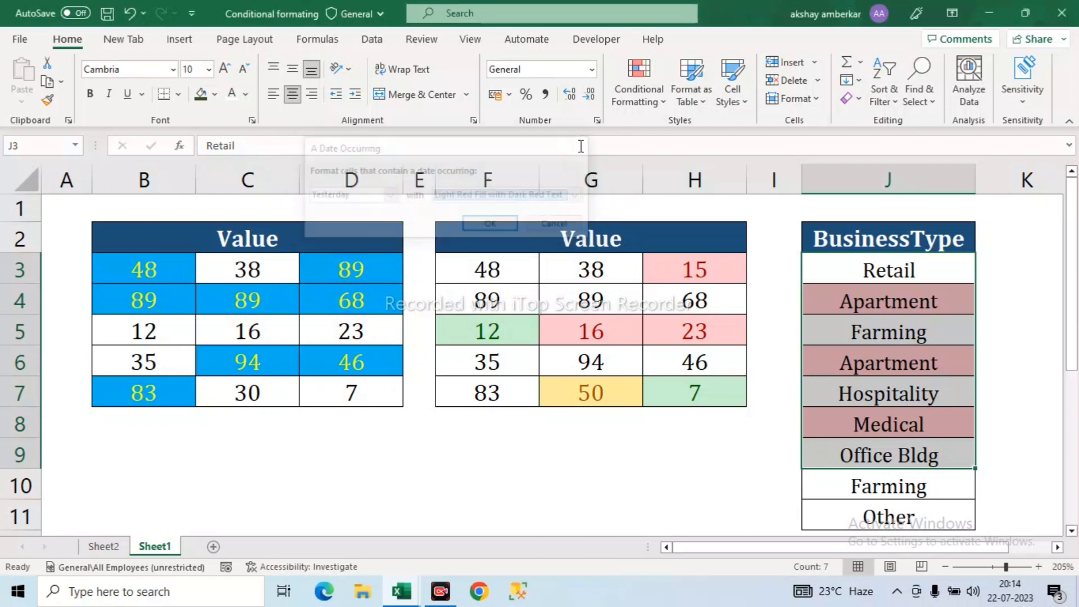
{"action": "left_click", "coordinate": [663, 106]}
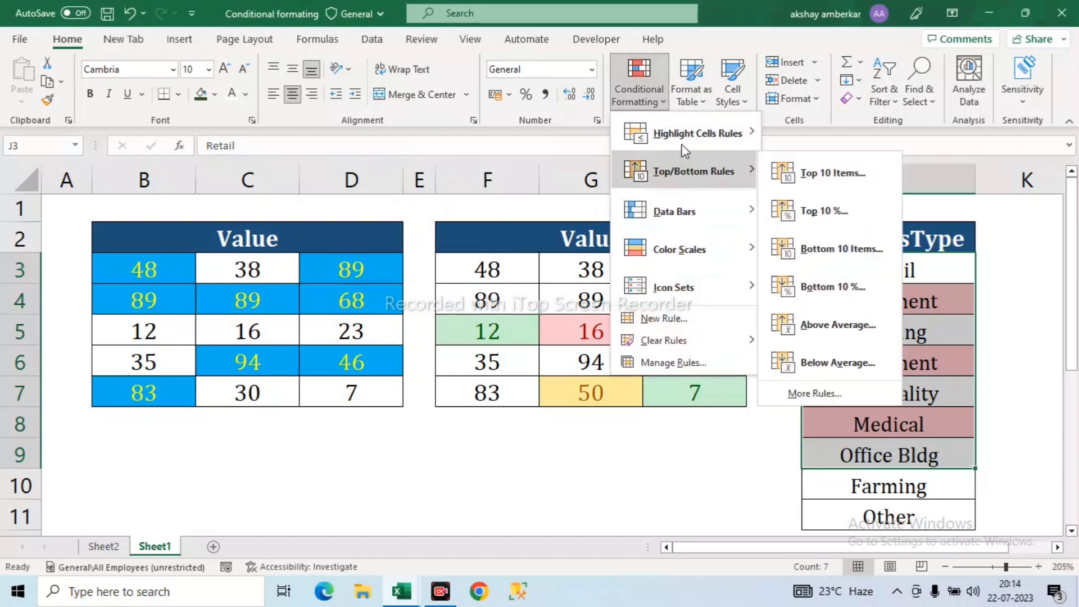
{"action": "mouse_move", "coordinate": [716, 131]}
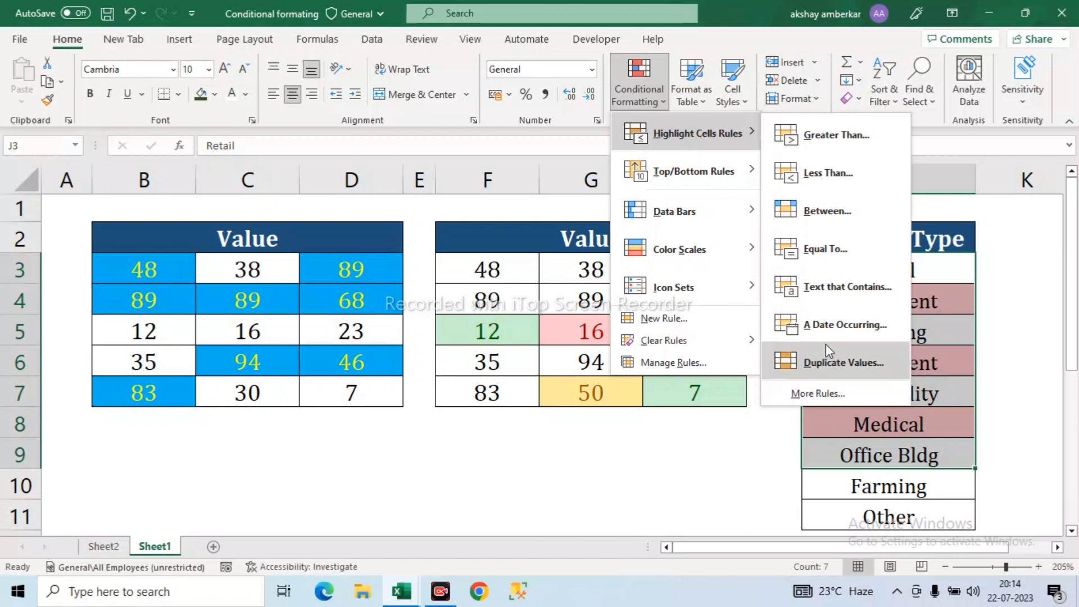
{"action": "left_click", "coordinate": [713, 449]}
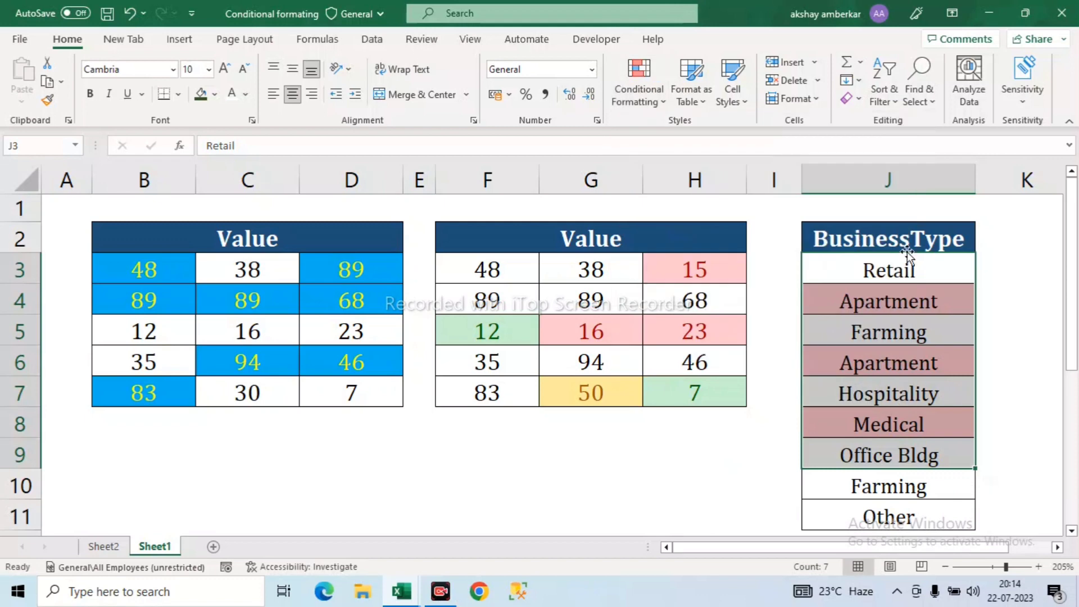
{"action": "left_click_drag", "start_coordinate": [911, 270], "coordinate": [904, 445]}
{"action": "left_click", "coordinate": [839, 269]}
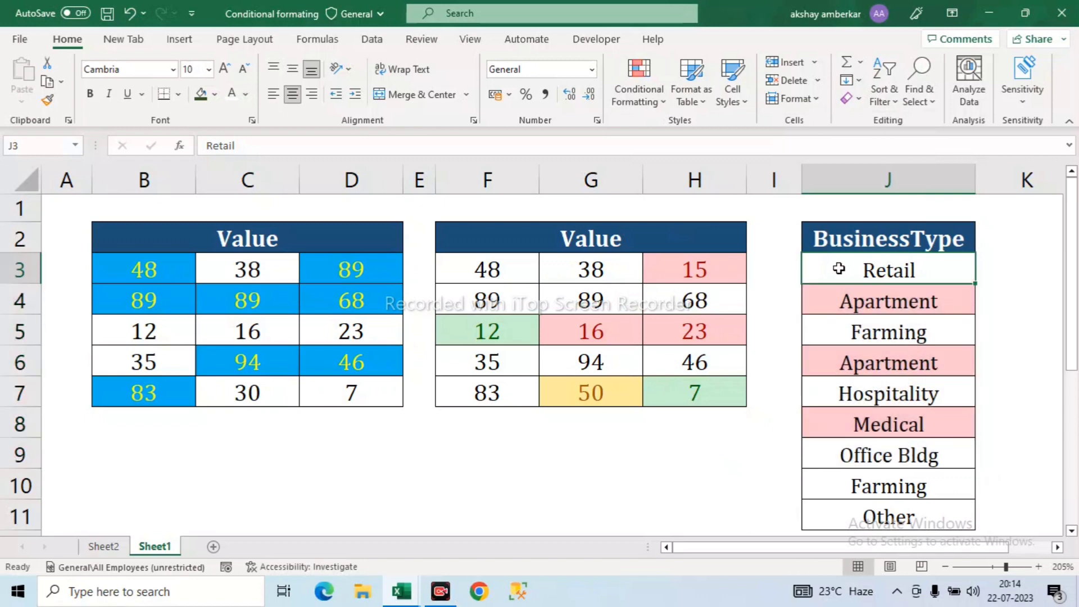
Clear the conditional formatting rules from the BusinessType cells J3:J11 only.
{"action": "left_click_drag", "start_coordinate": [839, 269], "coordinate": [875, 512]}
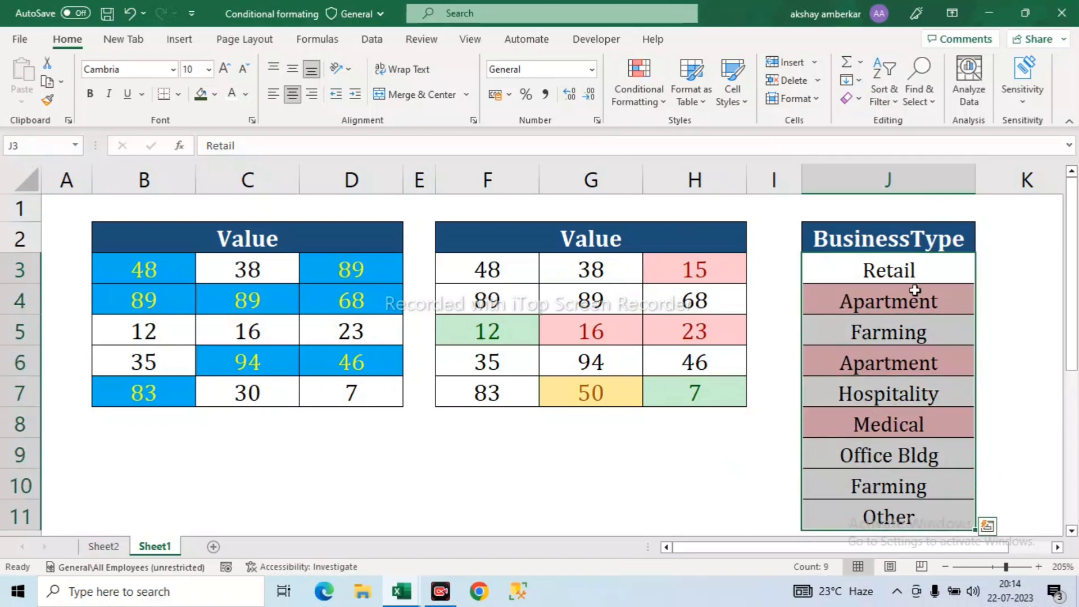
{"action": "left_click", "coordinate": [663, 106]}
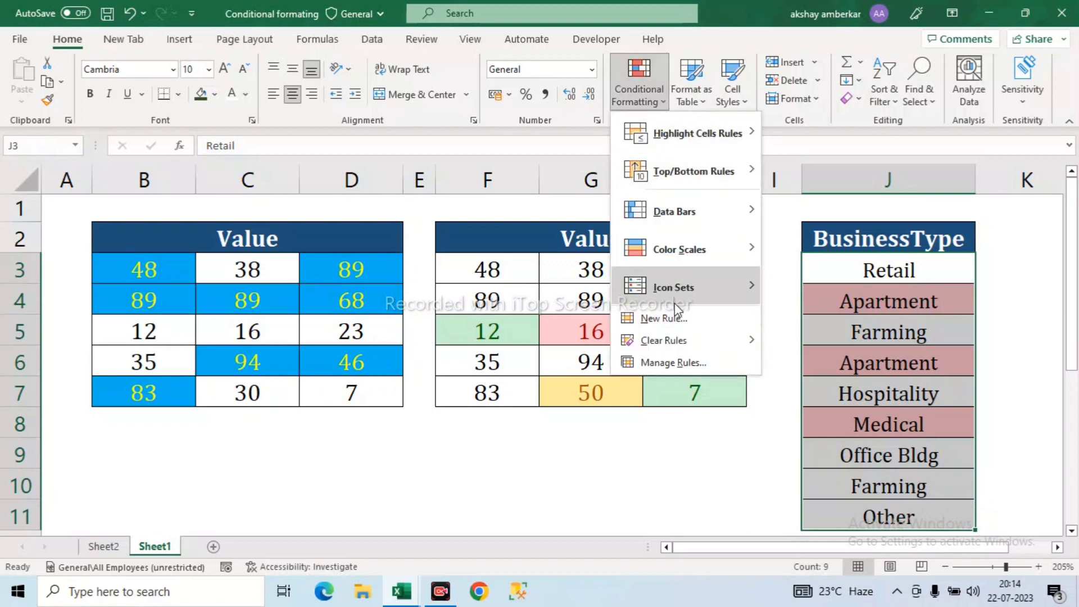
{"action": "mouse_move", "coordinate": [682, 345]}
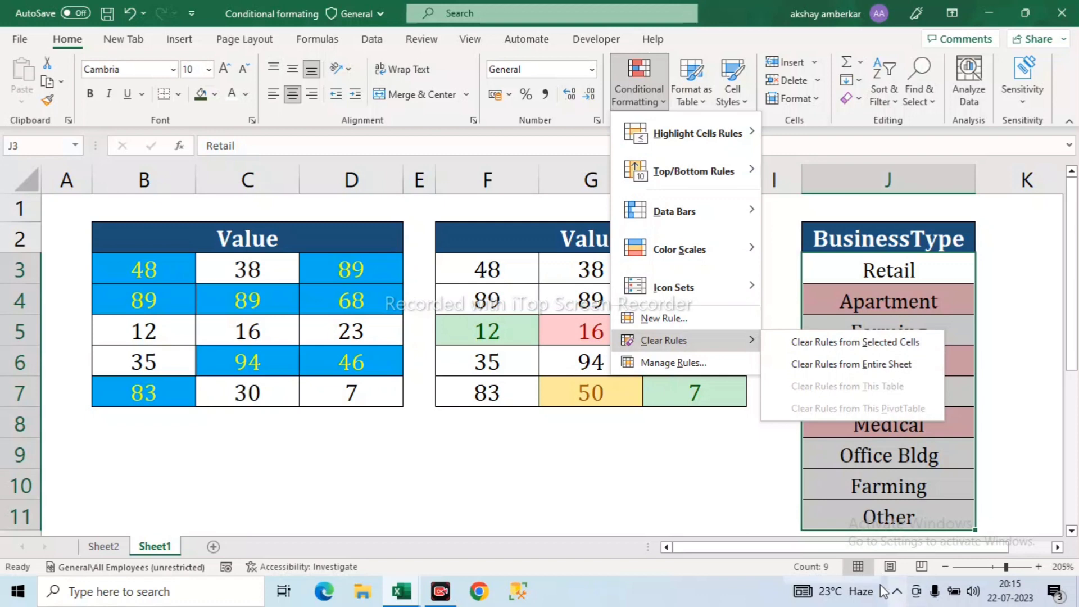
{"action": "left_click", "coordinate": [870, 565]}
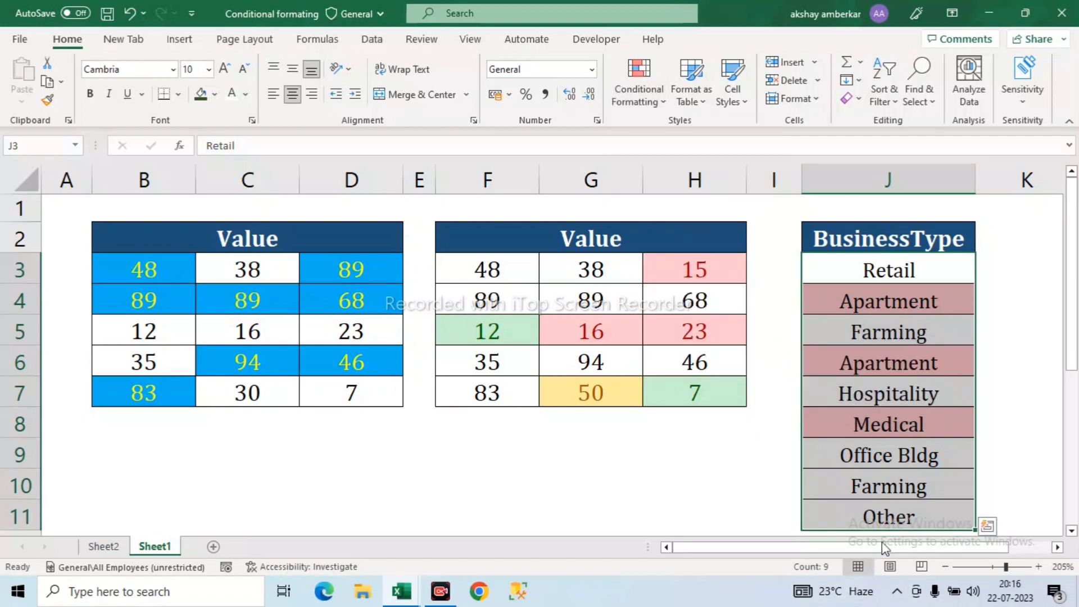
{"action": "left_click", "coordinate": [660, 98]}
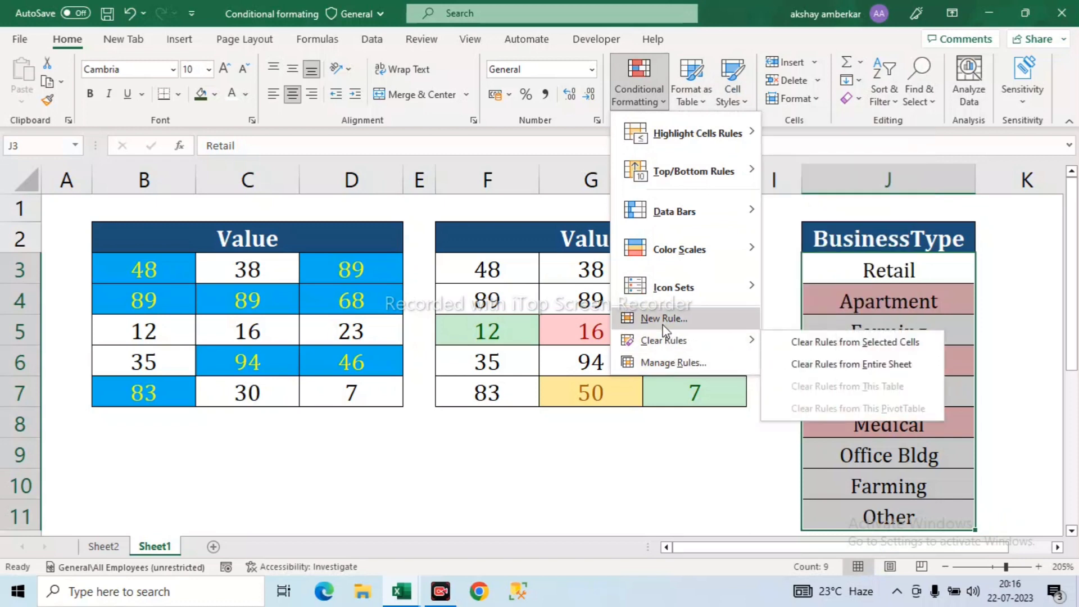
{"action": "left_click", "coordinate": [849, 344]}
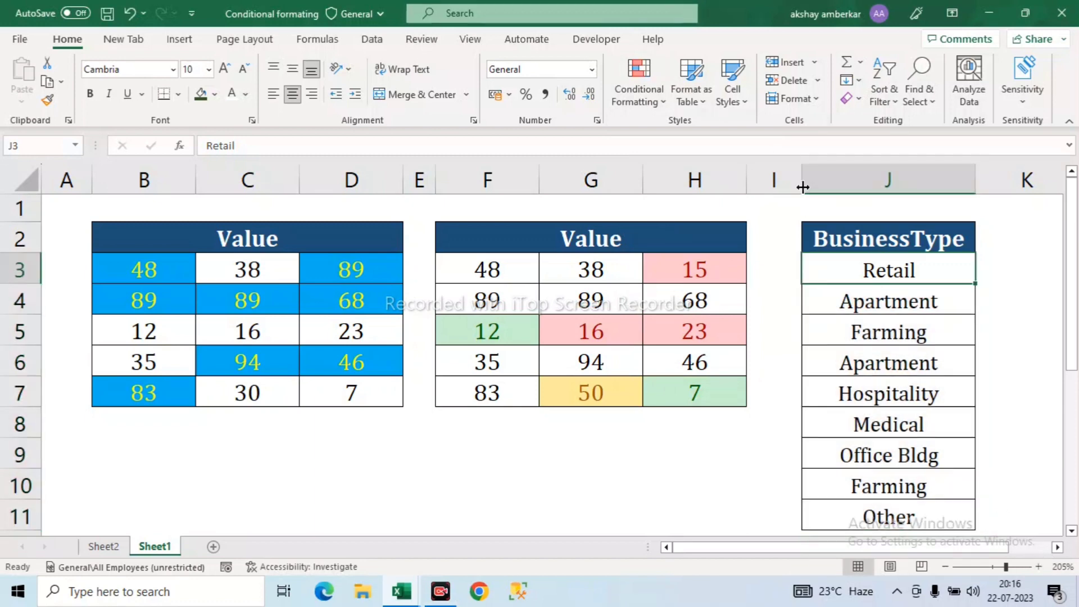
Highlight the duplicate values in the BusinessType cells J3:J11 using the Red Text format.
{"action": "left_click_drag", "start_coordinate": [891, 327], "coordinate": [874, 512]}
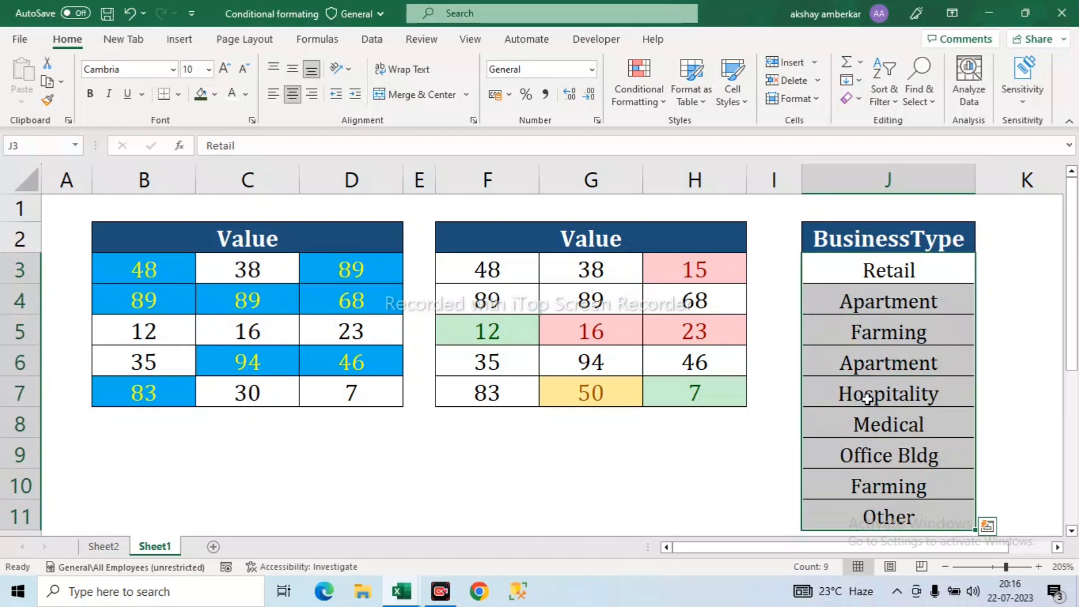
{"action": "left_click", "coordinate": [652, 100]}
{"action": "mouse_move", "coordinate": [704, 134]}
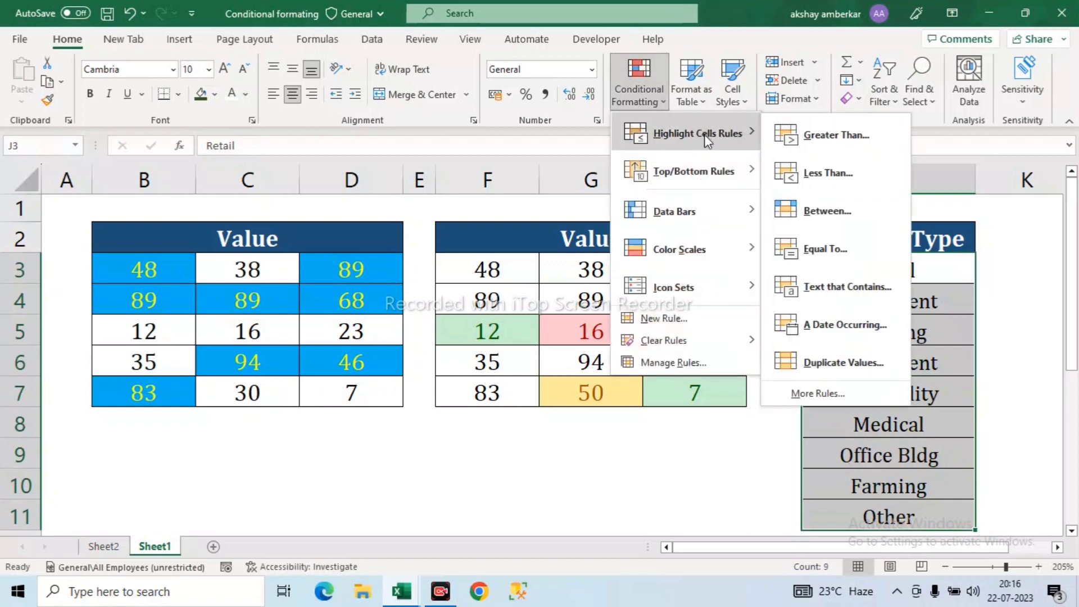
{"action": "left_click", "coordinate": [864, 362]}
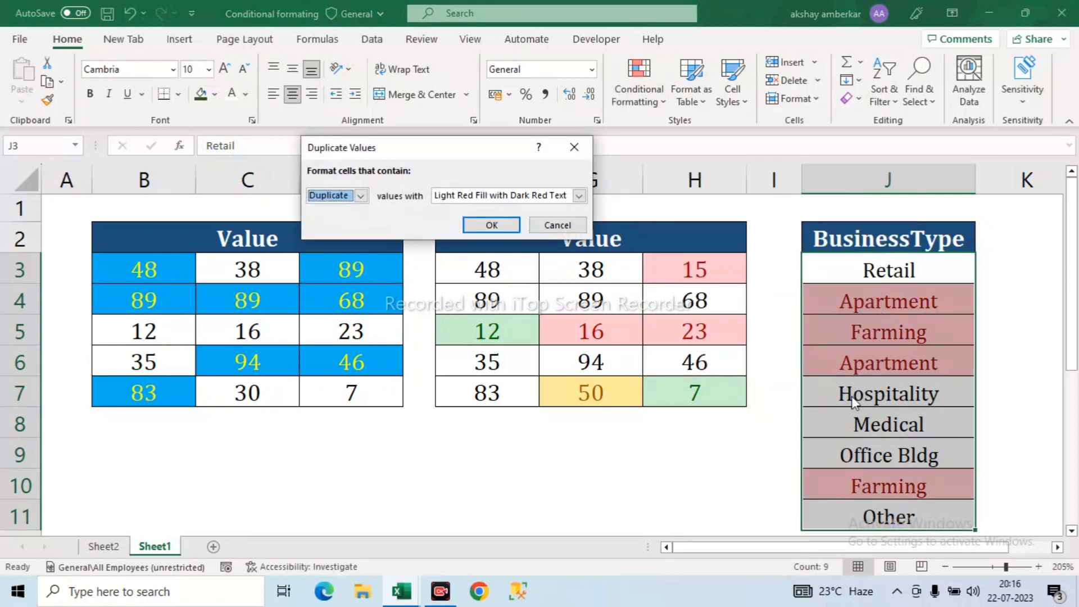
{"action": "left_click", "coordinate": [579, 196]}
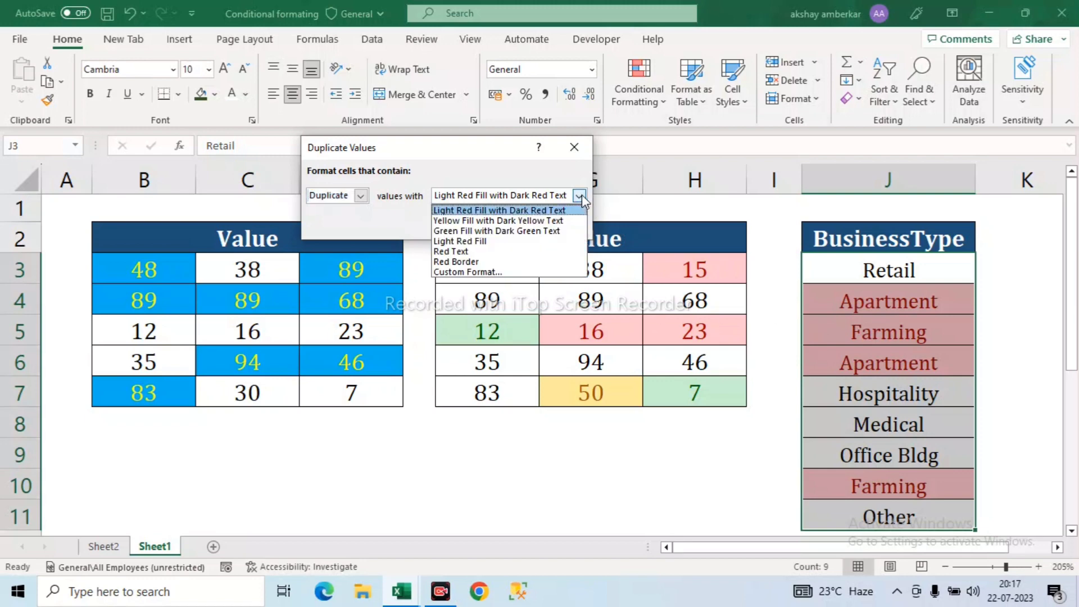
{"action": "left_click", "coordinate": [450, 251]}
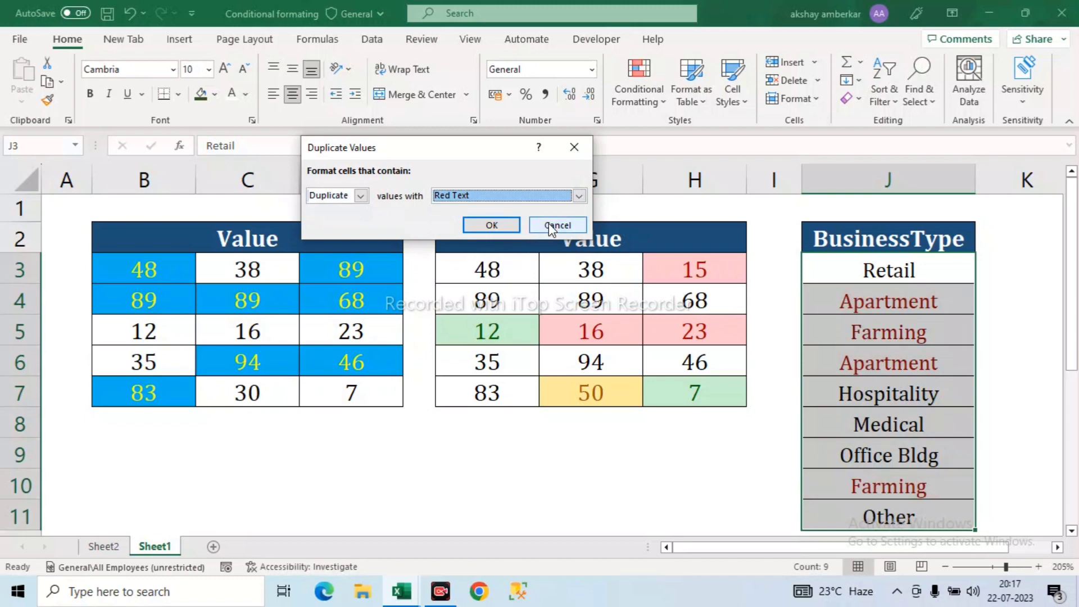
{"action": "left_click", "coordinate": [492, 225]}
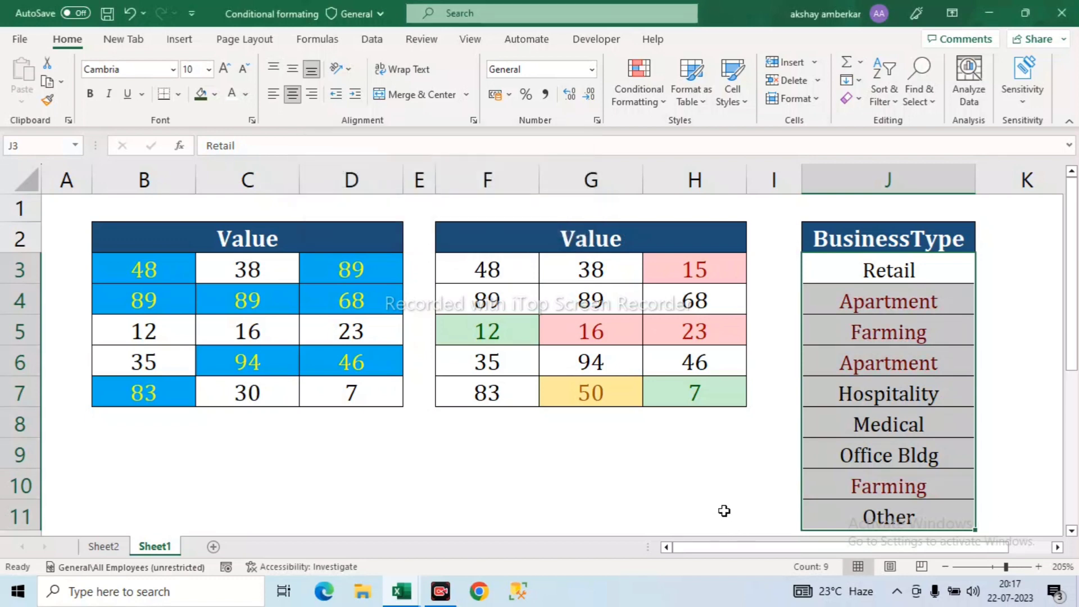
{"action": "left_click", "coordinate": [724, 511]}
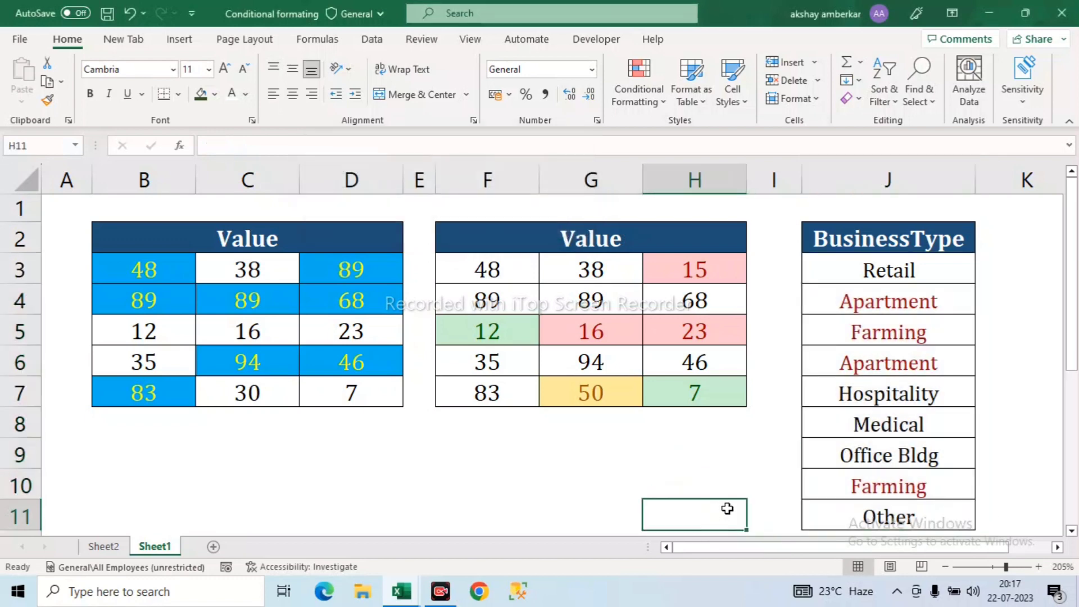
{"action": "left_click", "coordinate": [889, 304]}
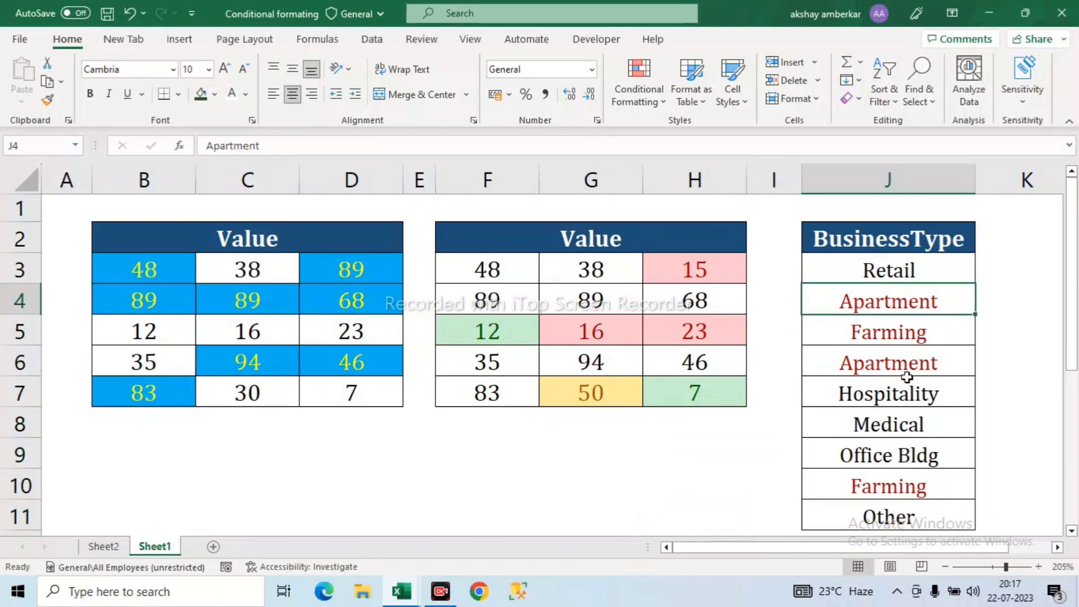
Examine the highlighted duplicates in J3:J11 and the Top/Bottom Rules and Data Bars options available for those cells, without applying any.
{"action": "left_click", "coordinate": [906, 372]}
{"action": "left_click", "coordinate": [893, 331]}
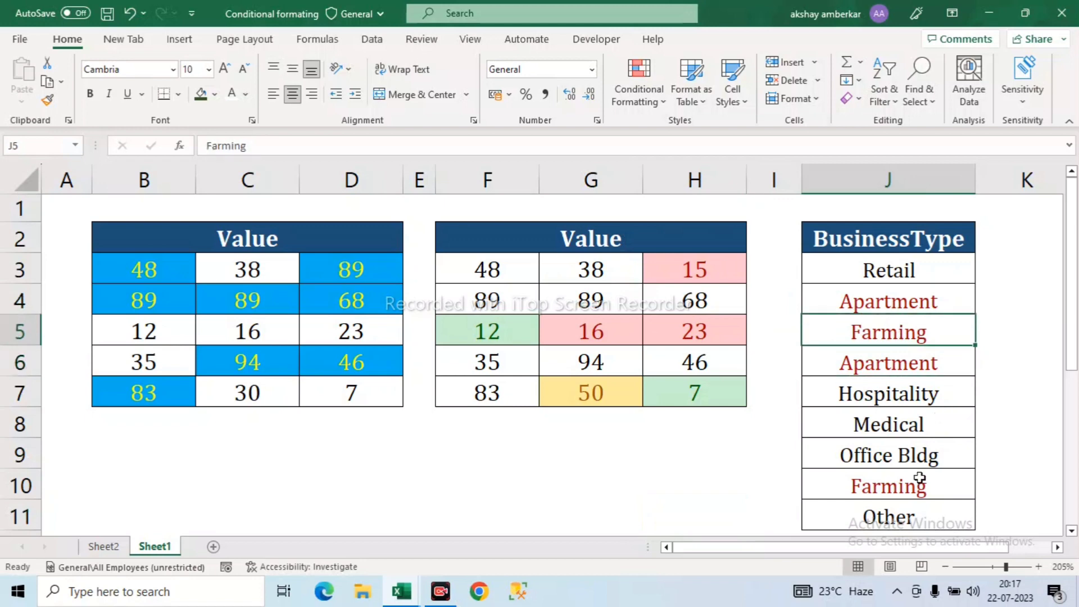
{"action": "left_click", "coordinate": [908, 497]}
{"action": "mouse_move", "coordinate": [885, 265]}
{"action": "left_mouse_down"}
{"action": "mouse_move", "coordinate": [880, 394]}
{"action": "mouse_move", "coordinate": [894, 499]}
{"action": "left_mouse_up"}
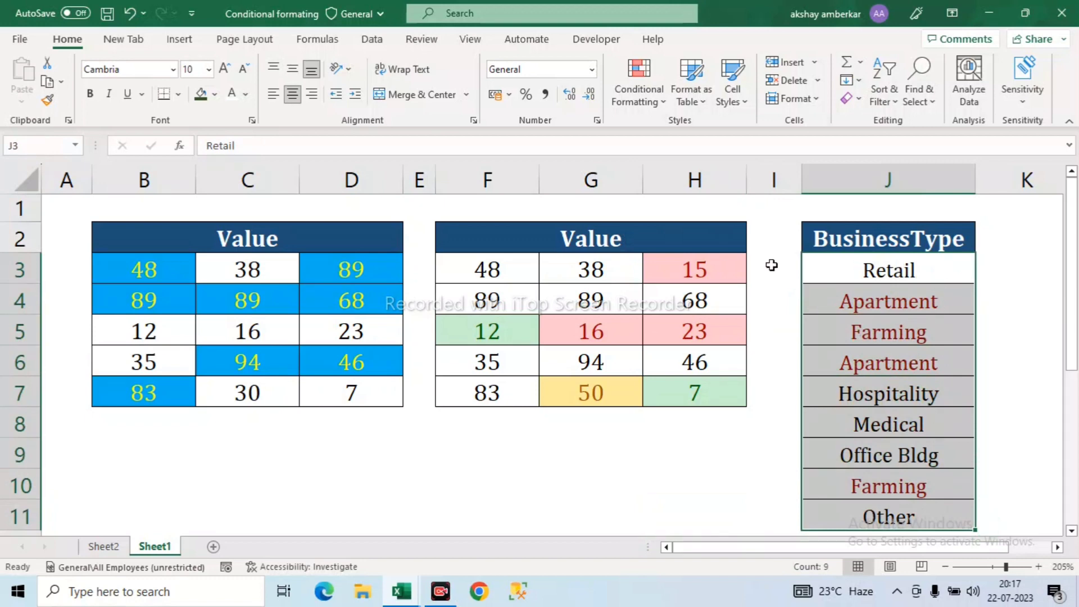
{"action": "left_click", "coordinate": [654, 109]}
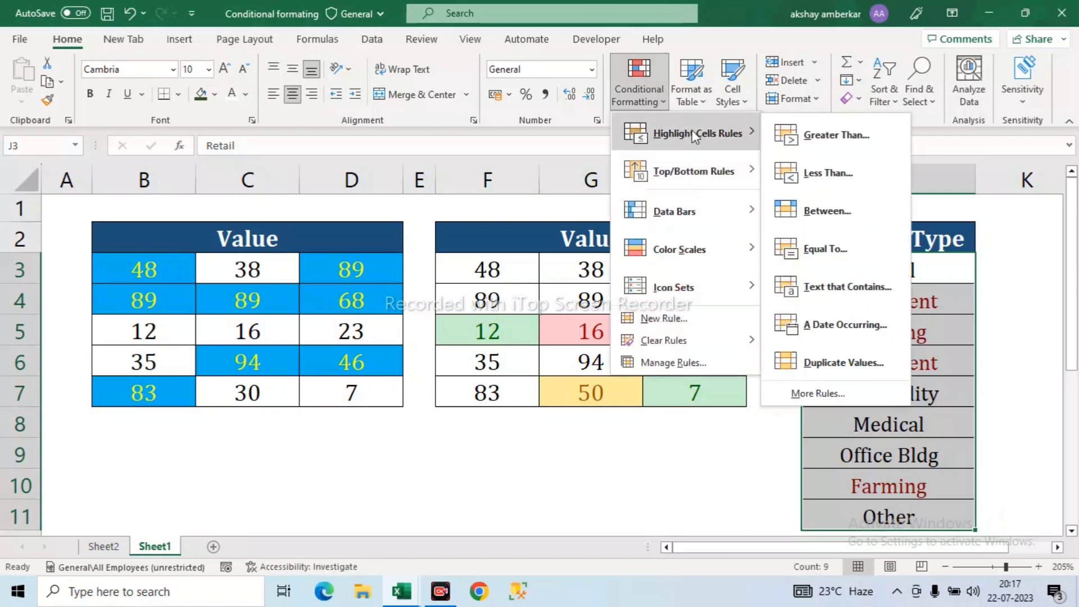
{"action": "mouse_move", "coordinate": [700, 176]}
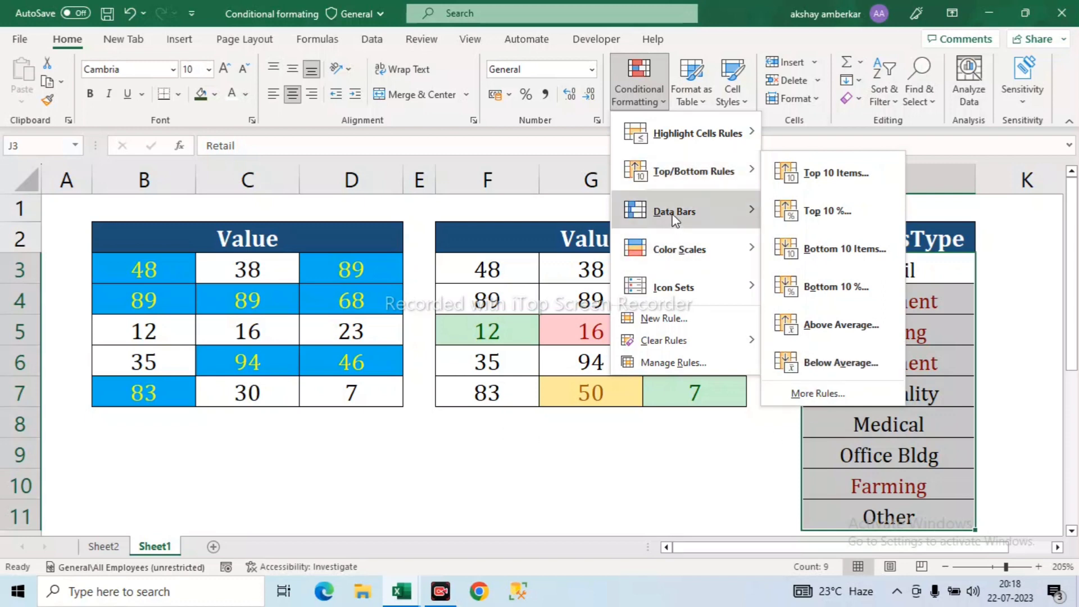
{"action": "mouse_move", "coordinate": [675, 216]}
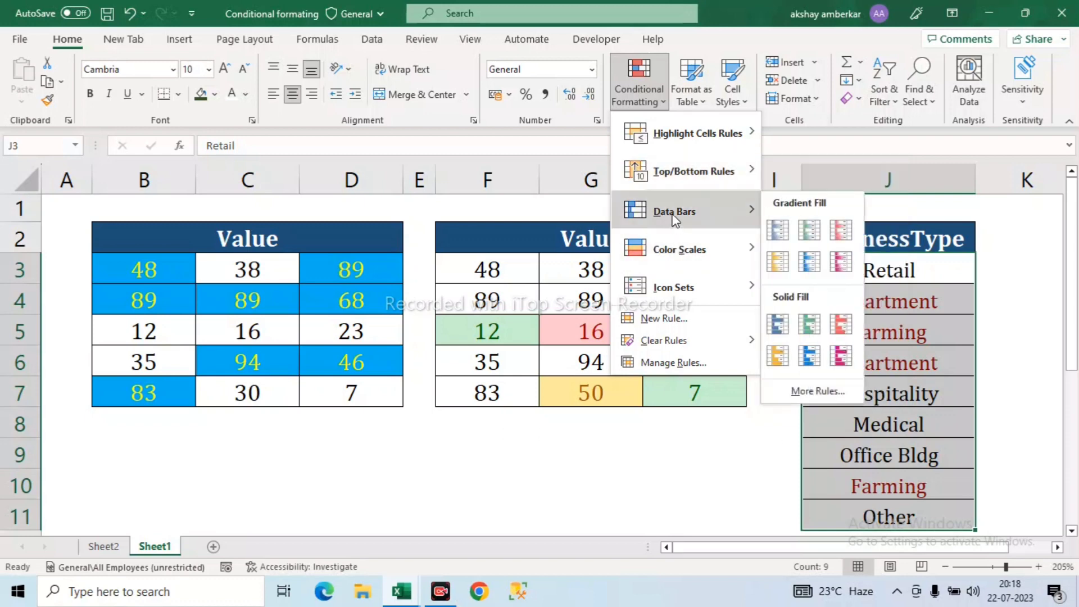
{"action": "left_click", "coordinate": [601, 468]}
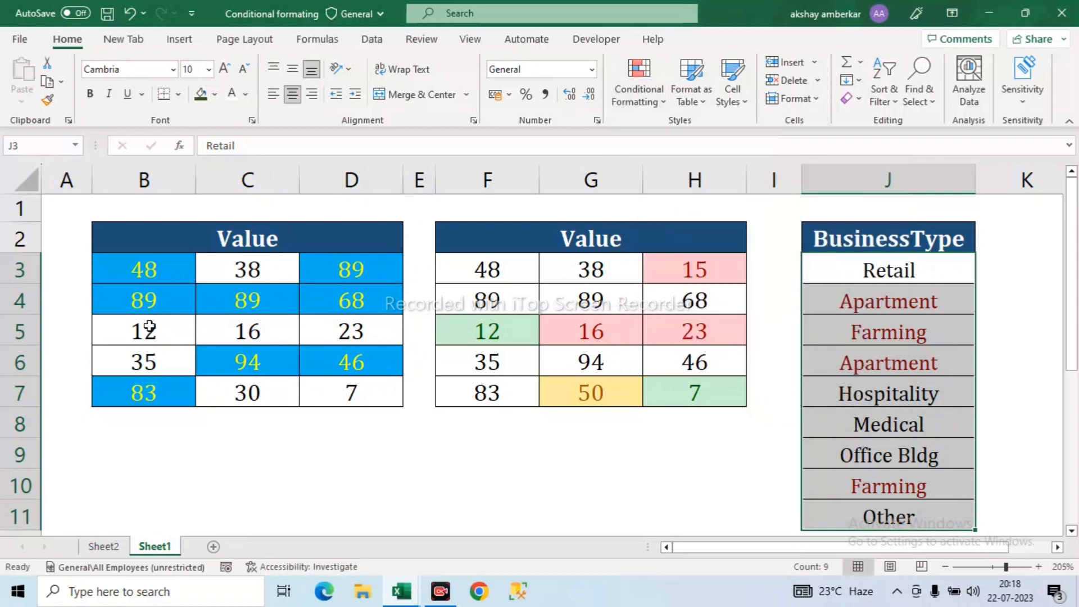
Clear all conditional formatting rules from the entire sheet.
{"action": "left_click", "coordinate": [144, 269]}
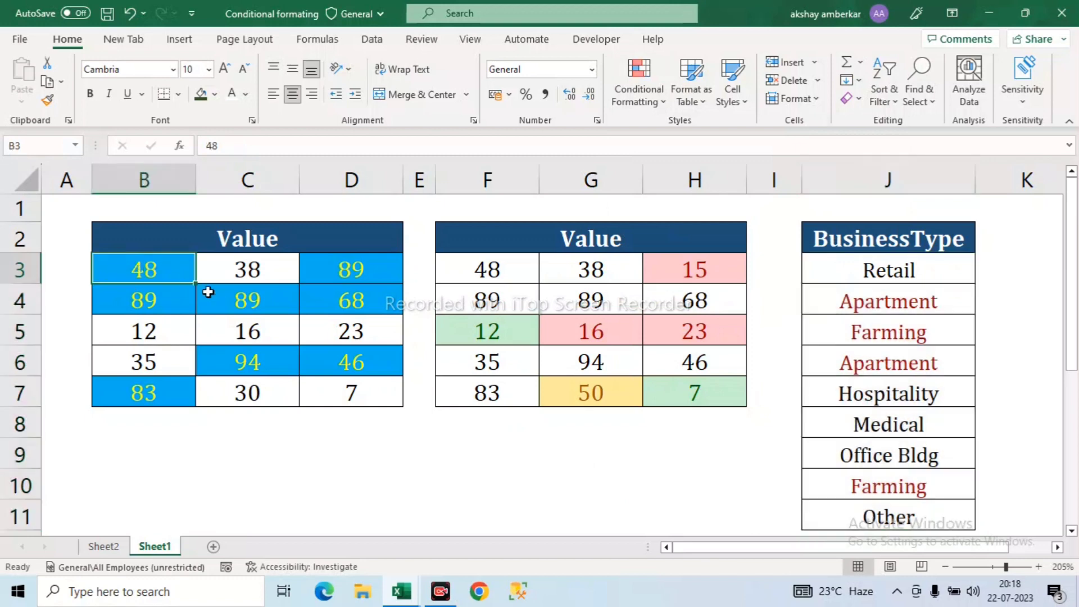
{"action": "left_click_drag", "start_coordinate": [208, 292], "coordinate": [349, 394]}
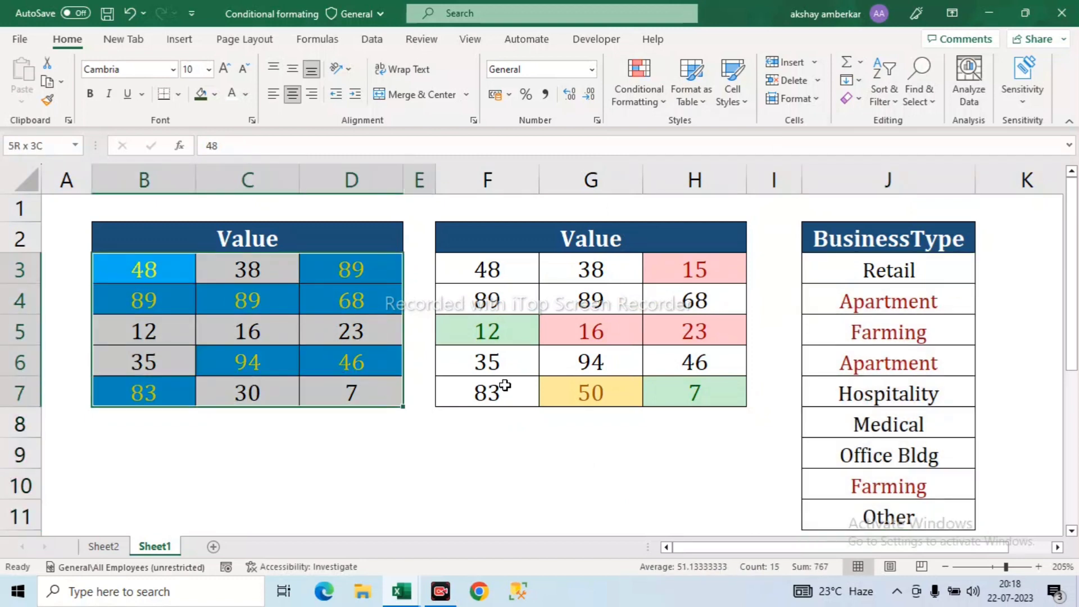
{"action": "left_click_drag", "start_coordinate": [506, 385], "coordinate": [666, 388]}
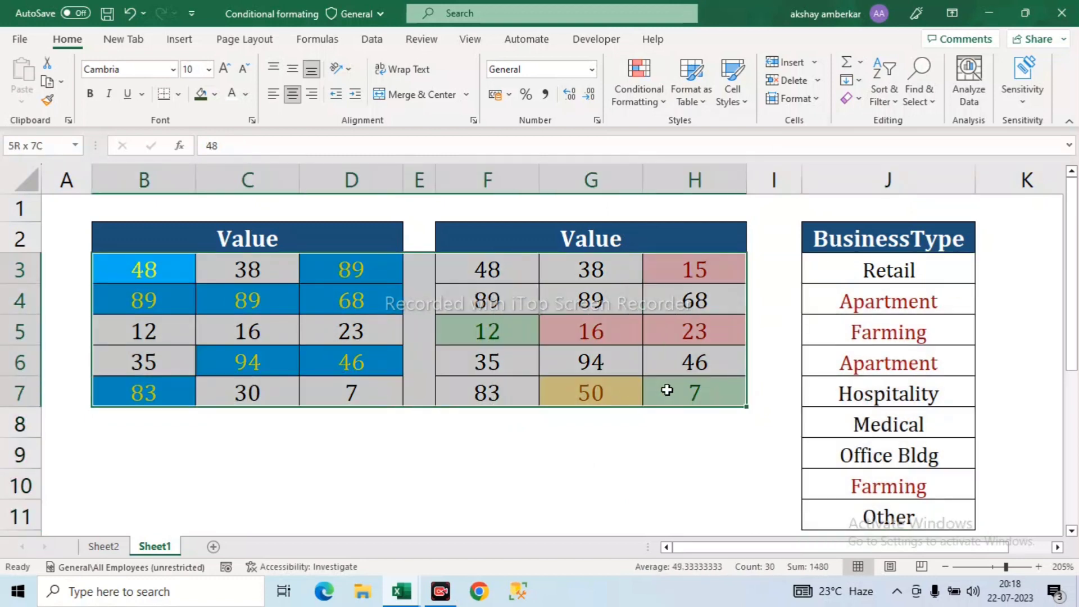
{"action": "left_click", "coordinate": [652, 101]}
{"action": "mouse_move", "coordinate": [688, 343]}
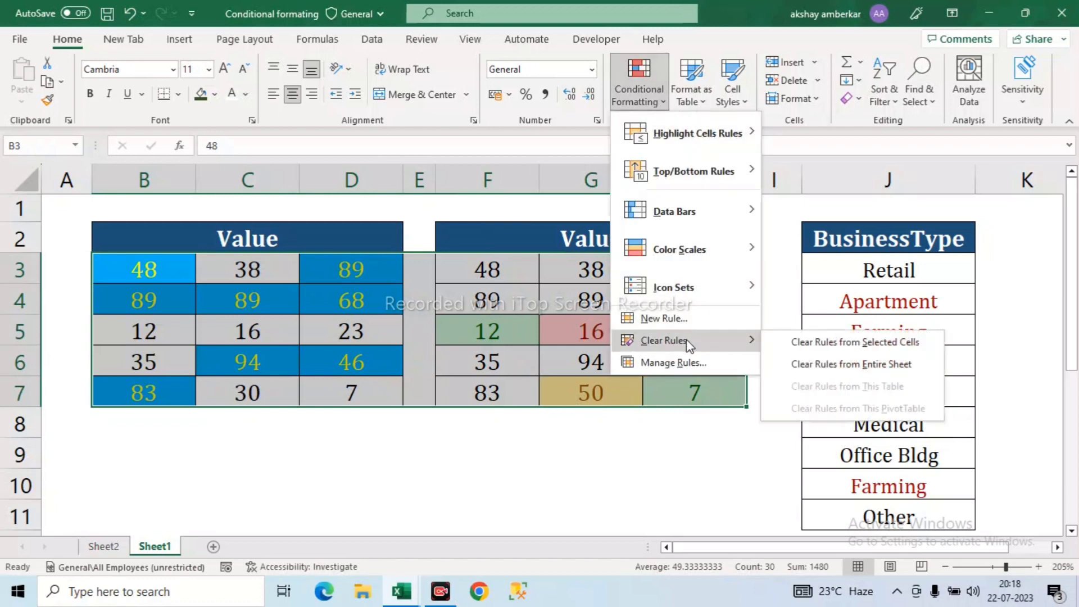
{"action": "left_click", "coordinate": [842, 365]}
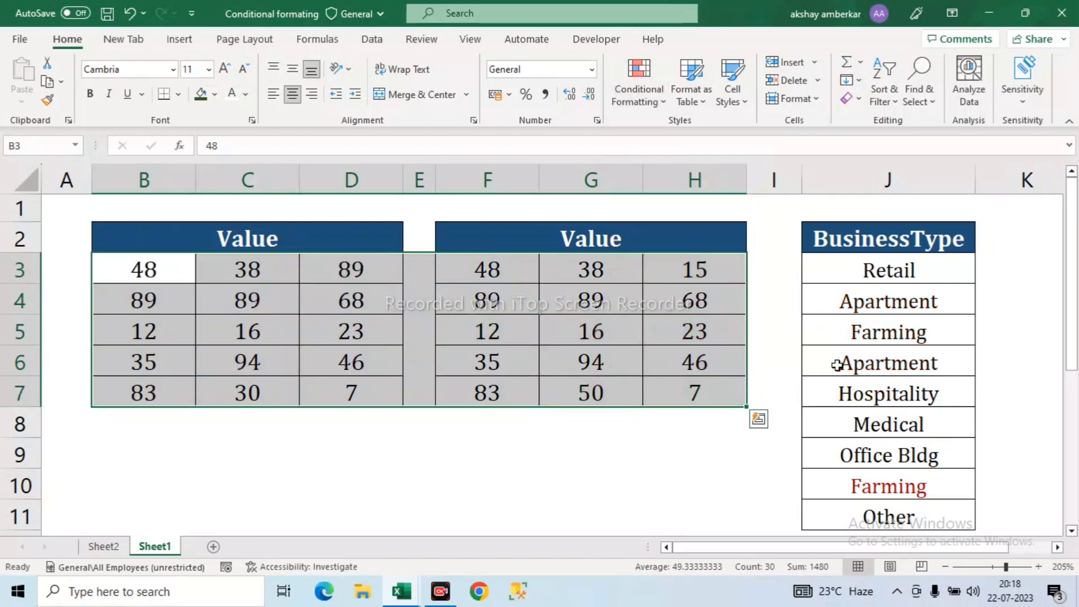
{"action": "left_click", "coordinate": [379, 461]}
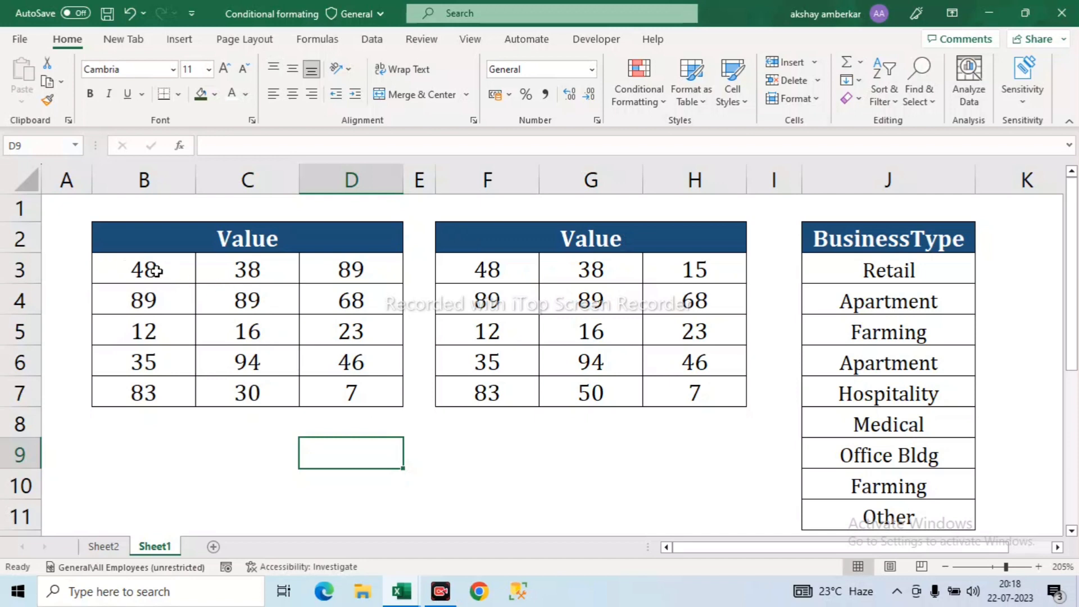
Preview data bars and color scales on the value cells B3:D7, and apply the colored three-arrow icon set to them.
{"action": "left_click_drag", "start_coordinate": [156, 270], "coordinate": [325, 380]}
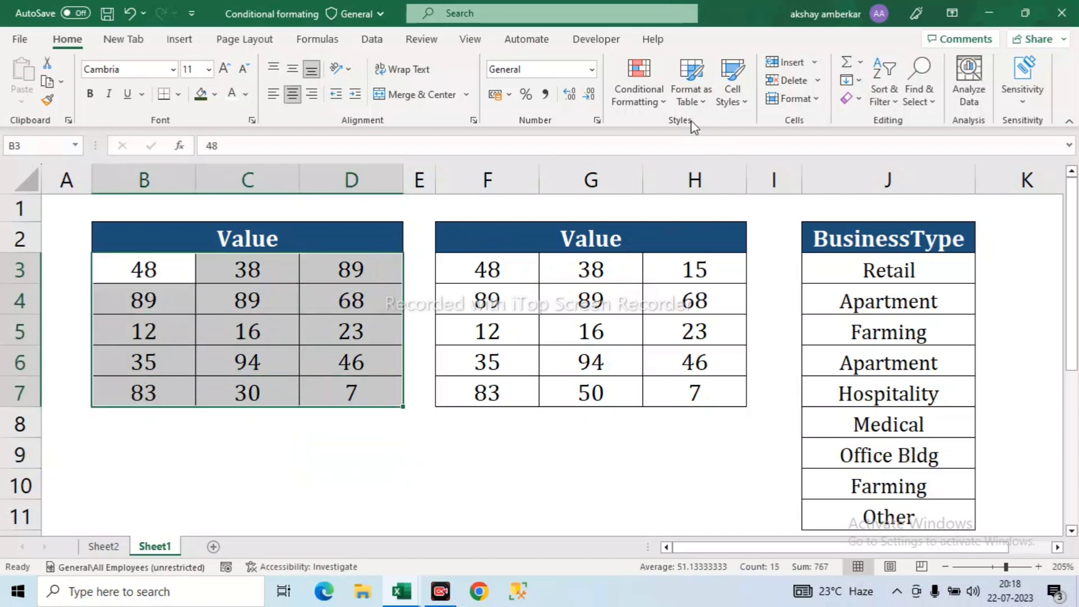
{"action": "left_click", "coordinate": [641, 95]}
{"action": "mouse_move", "coordinate": [699, 224]}
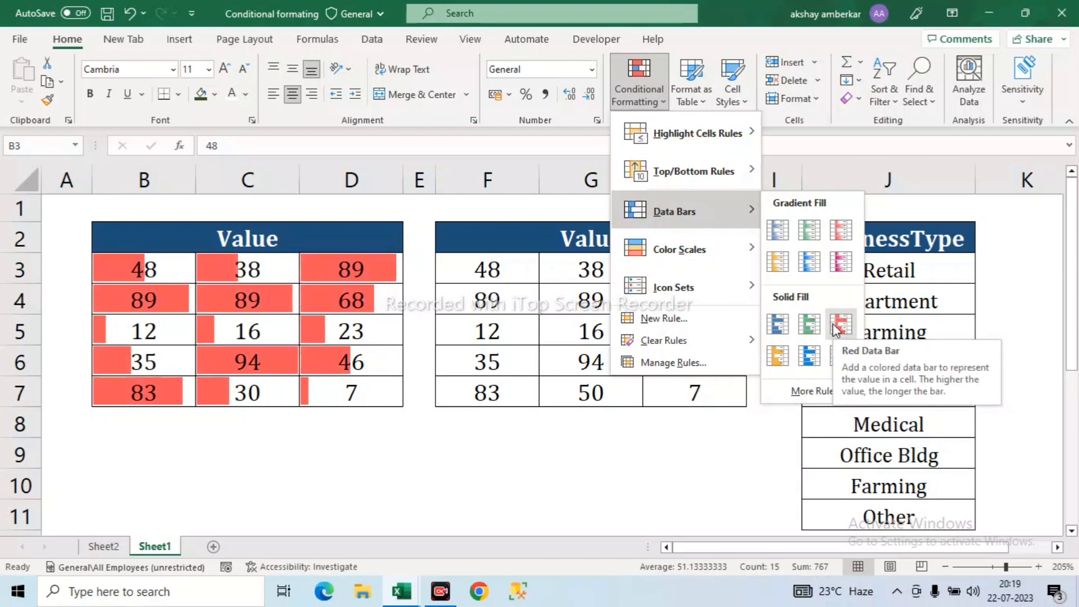
{"action": "mouse_move", "coordinate": [686, 253]}
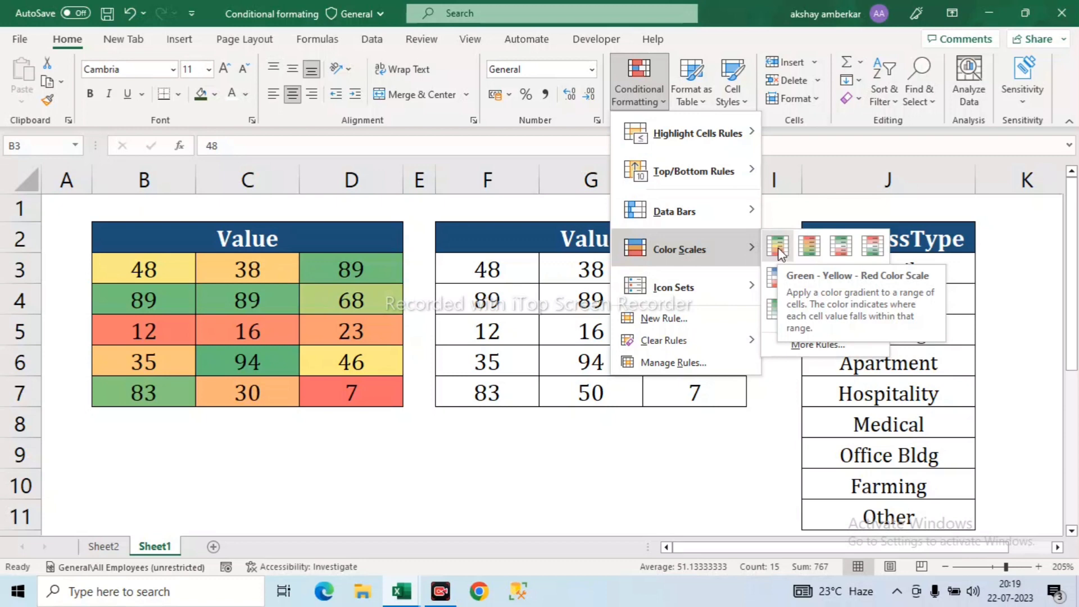
{"action": "mouse_move", "coordinate": [696, 286]}
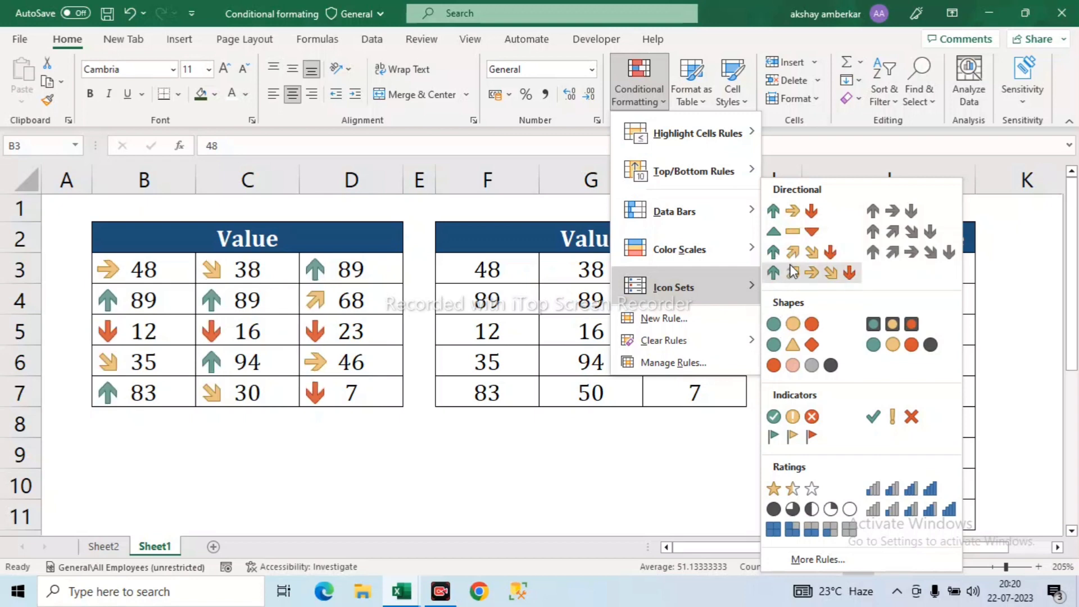
{"action": "left_click", "coordinate": [795, 218]}
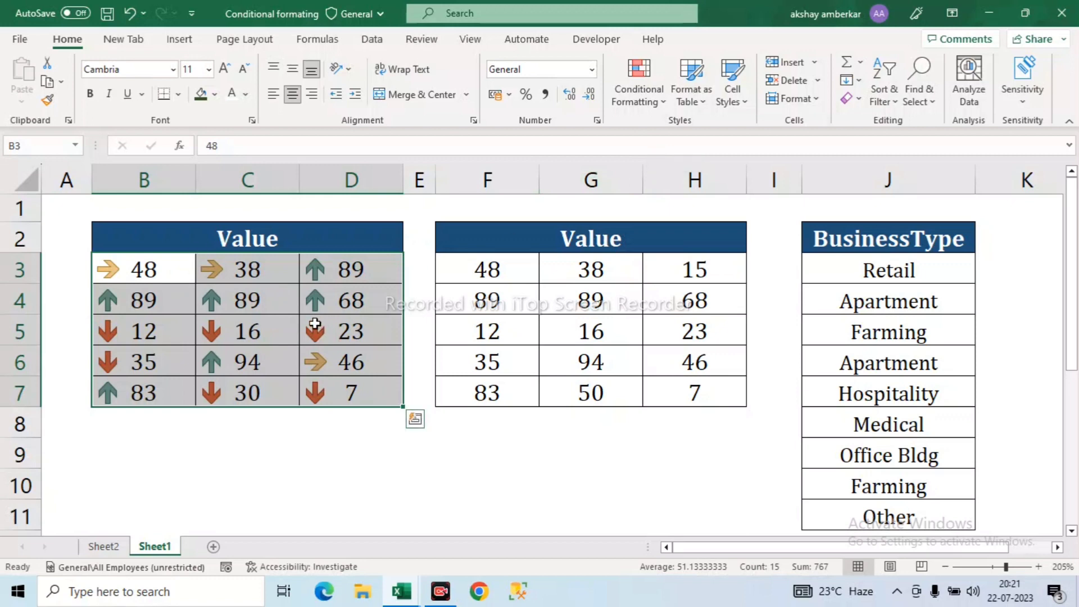
Edit the icon set rule for B3:D7 so that both icon thresholds use the Number type.
{"action": "left_click", "coordinate": [639, 81]}
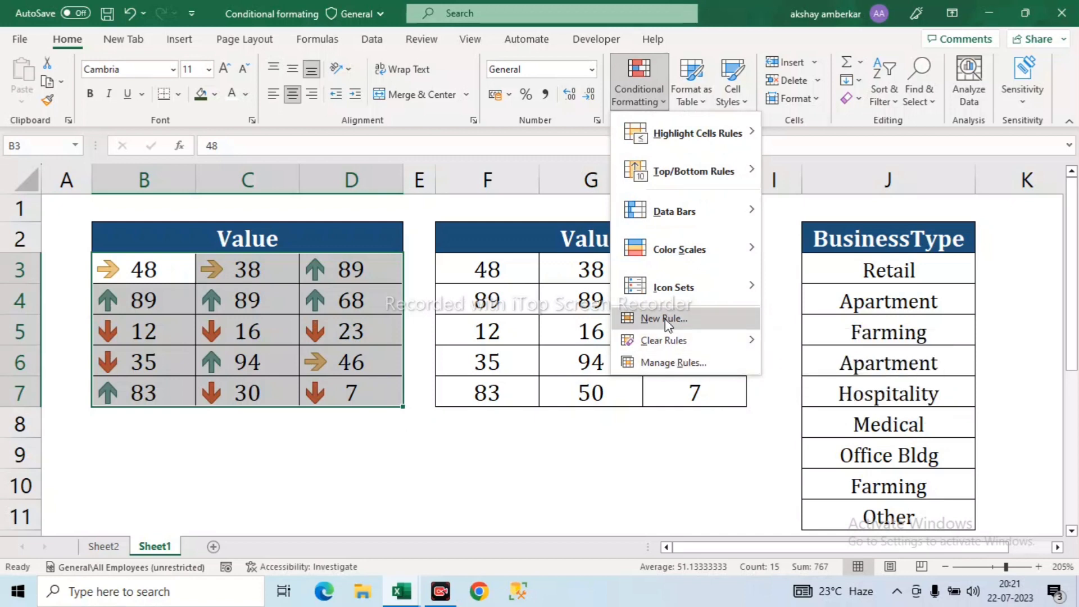
{"action": "left_click", "coordinate": [674, 364]}
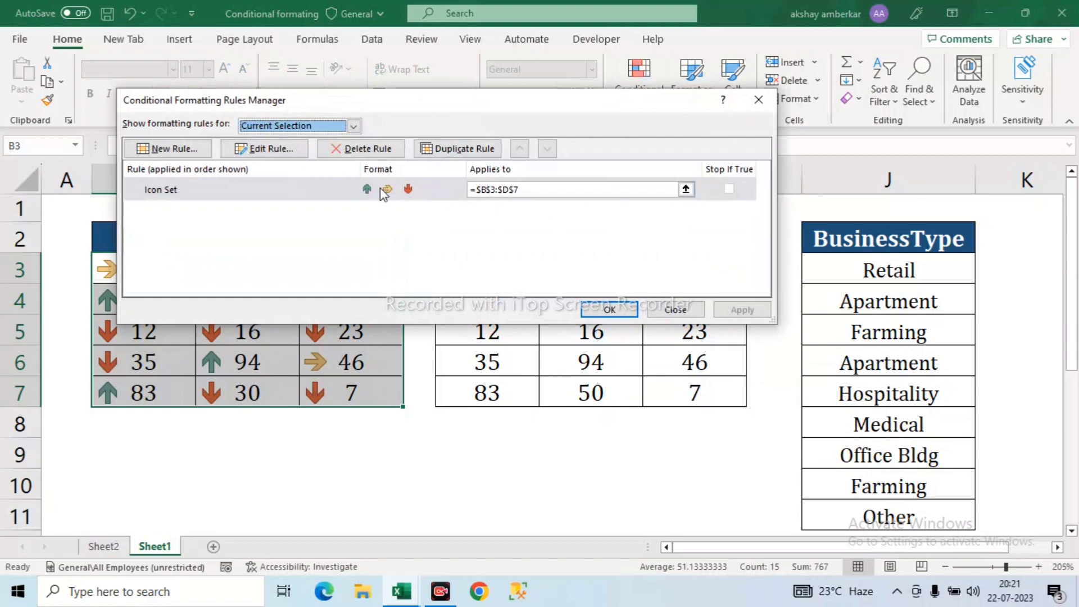
{"action": "left_click", "coordinate": [292, 191]}
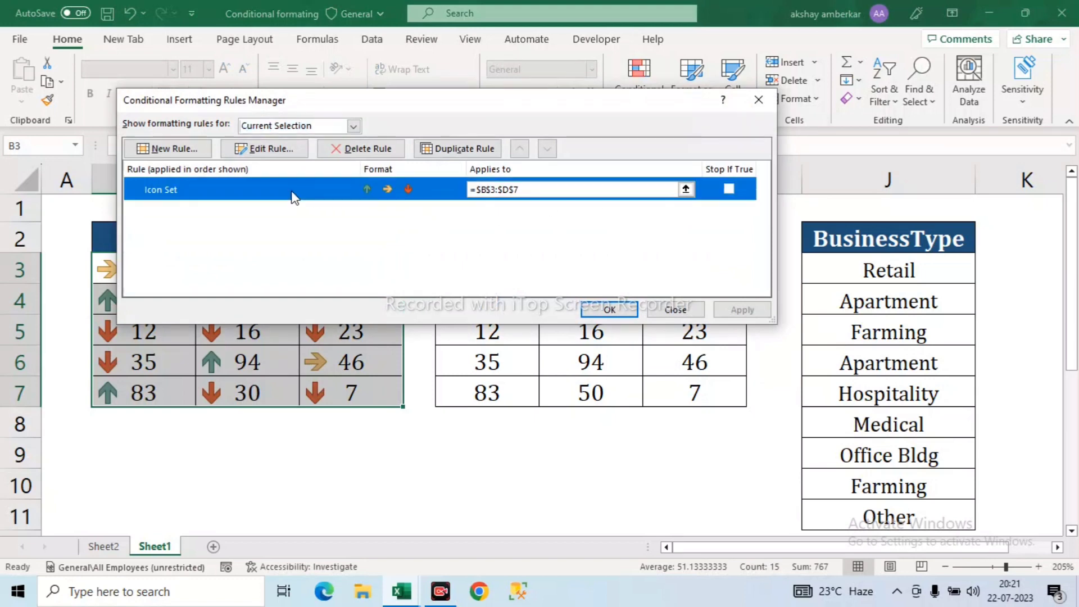
{"action": "left_click", "coordinate": [261, 155]}
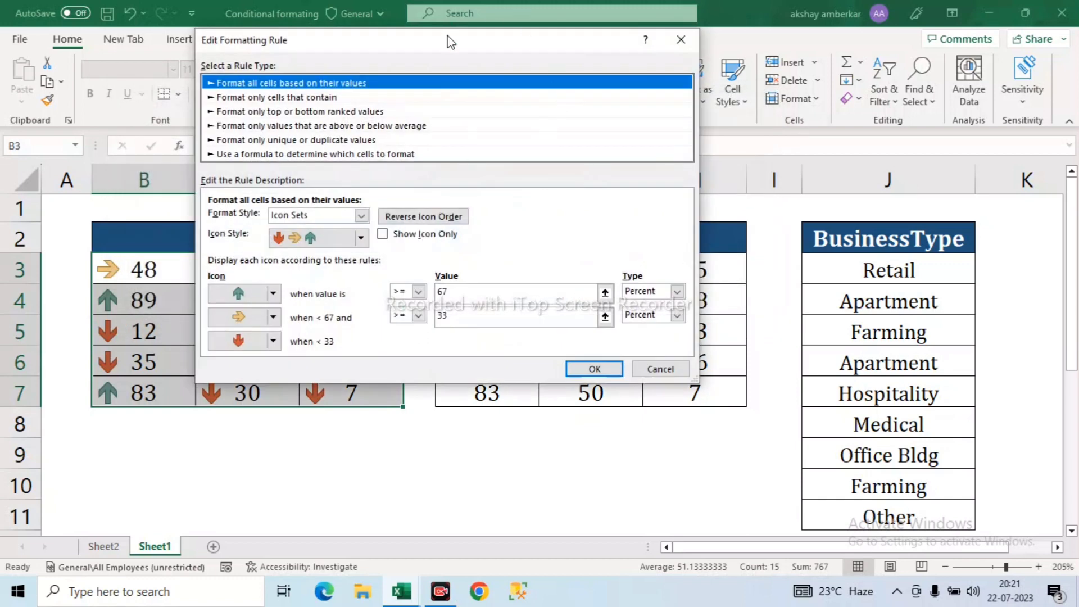
{"action": "left_click_drag", "start_coordinate": [449, 43], "coordinate": [673, 46]}
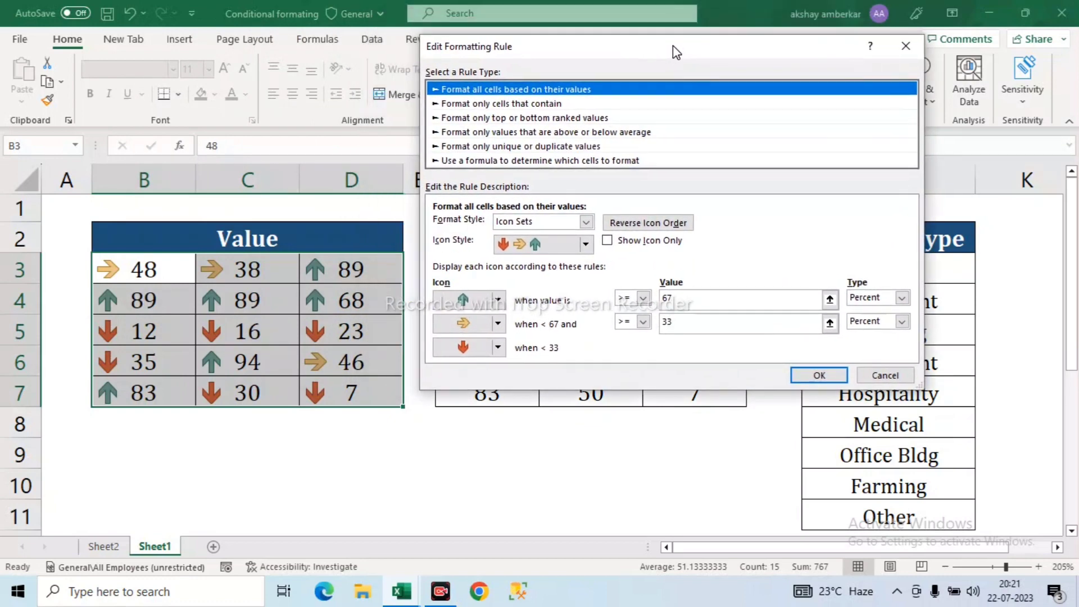
{"action": "left_click", "coordinate": [901, 298]}
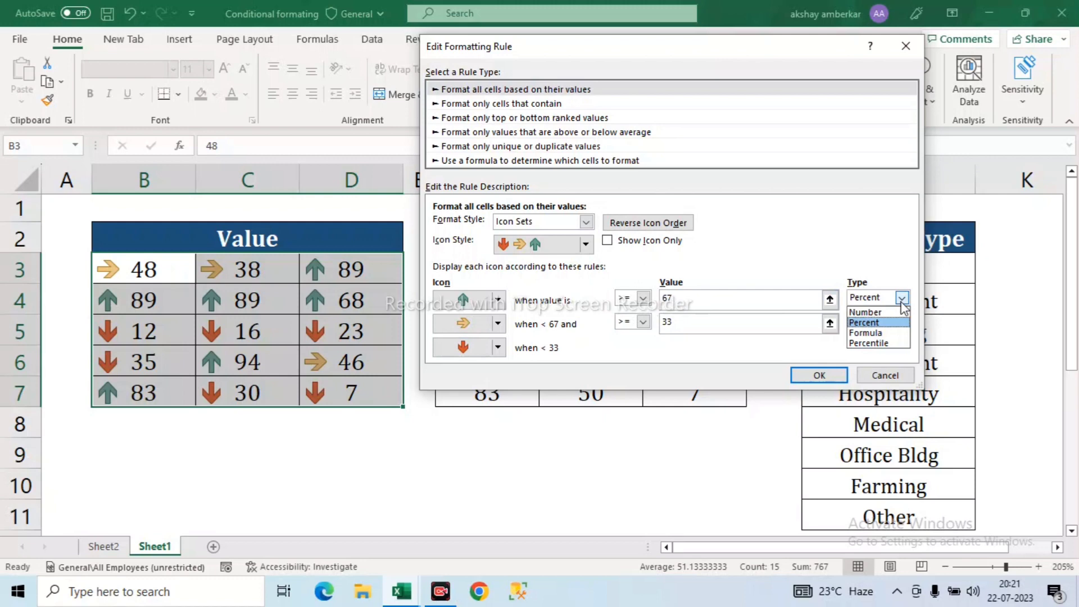
{"action": "left_click", "coordinate": [866, 312]}
{"action": "left_click", "coordinate": [902, 322]}
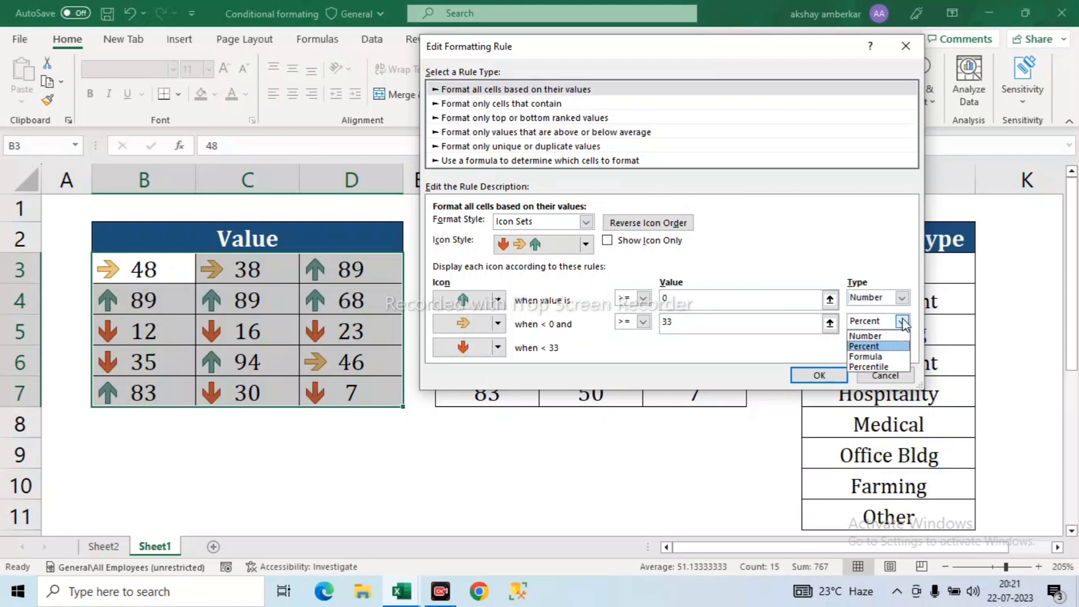
{"action": "left_click", "coordinate": [866, 335]}
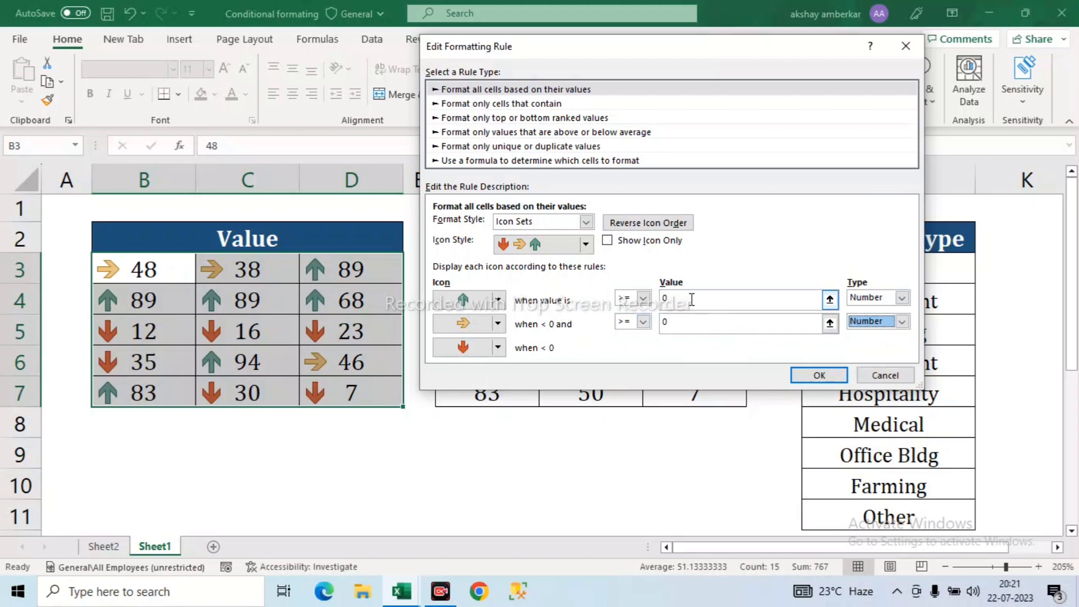
Make the green up arrow of the icon set rule show for values greater than 90.
{"action": "left_click", "coordinate": [647, 303]}
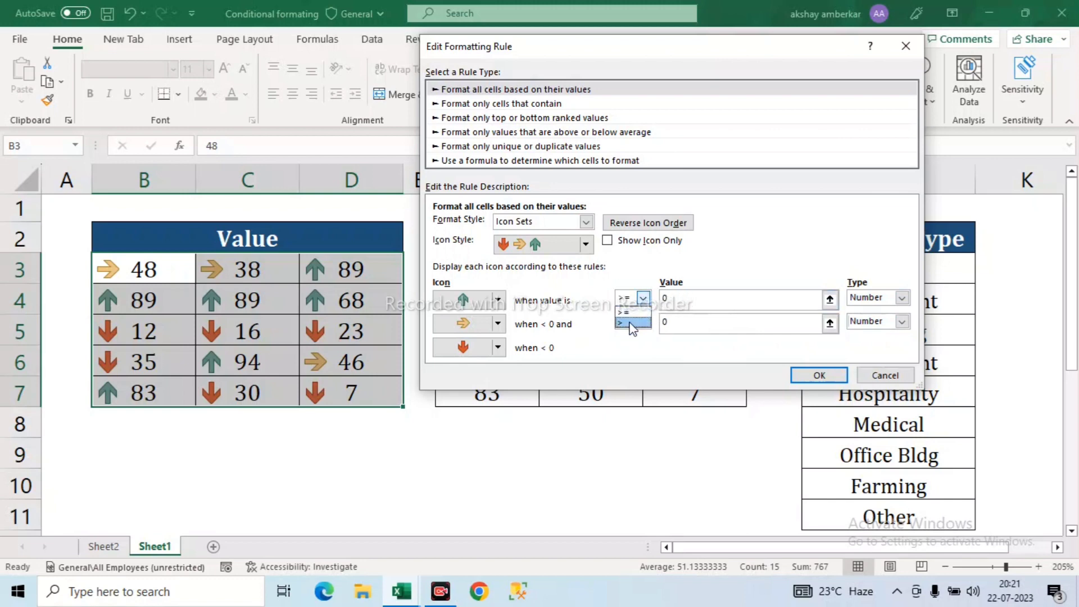
{"action": "left_click", "coordinate": [627, 320]}
{"action": "left_click", "coordinate": [672, 299]}
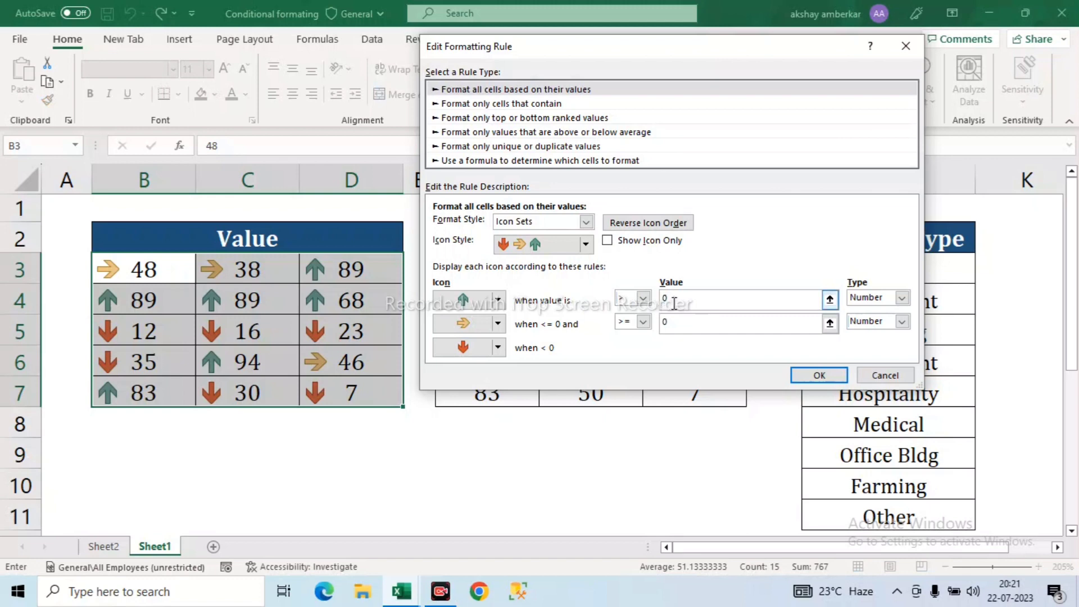
{"action": "left_click", "coordinate": [643, 298]}
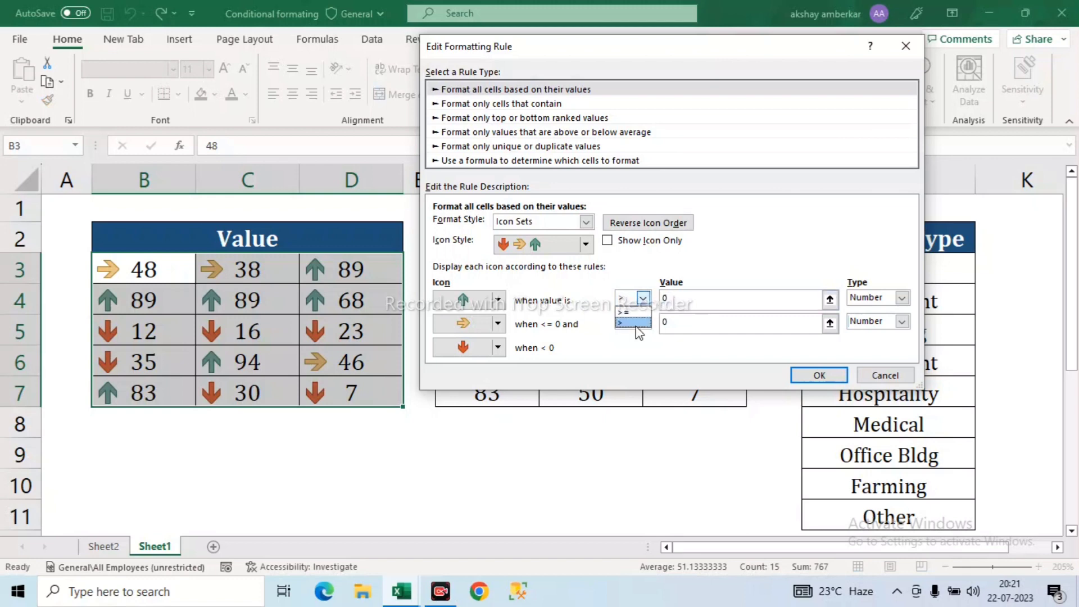
{"action": "left_click", "coordinate": [636, 326]}
{"action": "left_click", "coordinate": [682, 299]}
{"action": "key", "text": "BackSpace"}
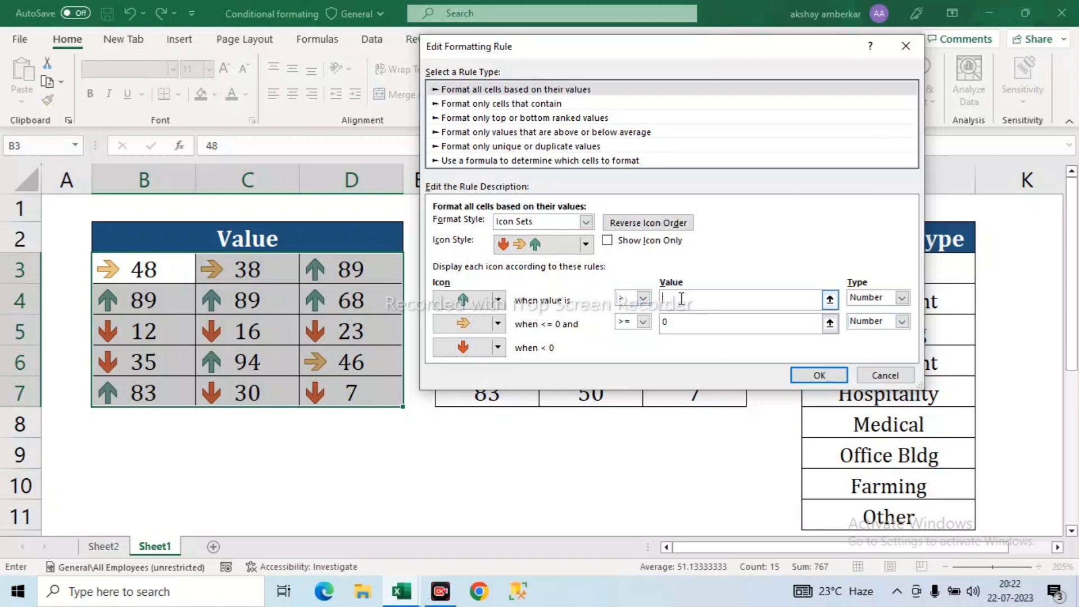
{"action": "type", "text": "90"}
Set the yellow arrow's lower threshold to 70 and apply the edited icon set rule to B3:D7.
{"action": "left_click", "coordinate": [672, 323]}
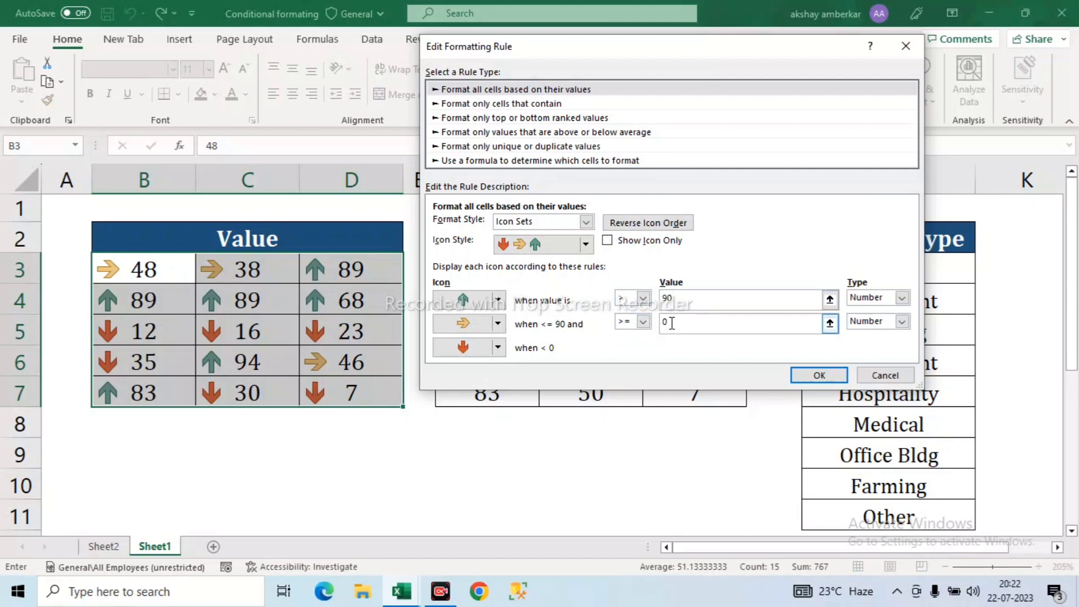
{"action": "key", "text": "BackSpace"}
{"action": "type", "text": "8"}
{"action": "key", "text": "BackSpace"}
{"action": "type", "text": "70"}
{"action": "left_click", "coordinate": [835, 374]}
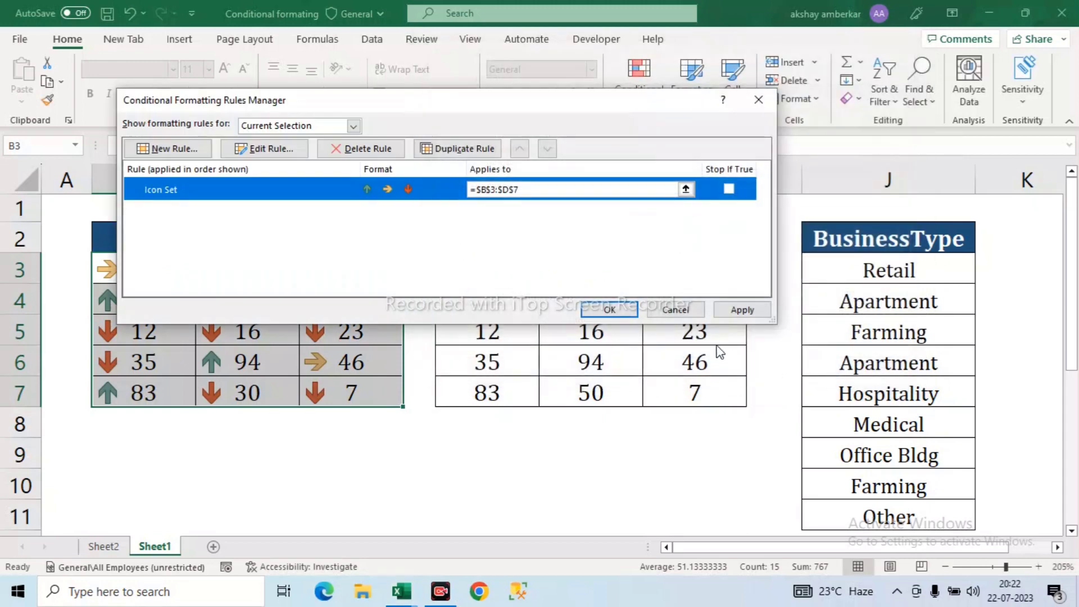
{"action": "left_click", "coordinate": [742, 309]}
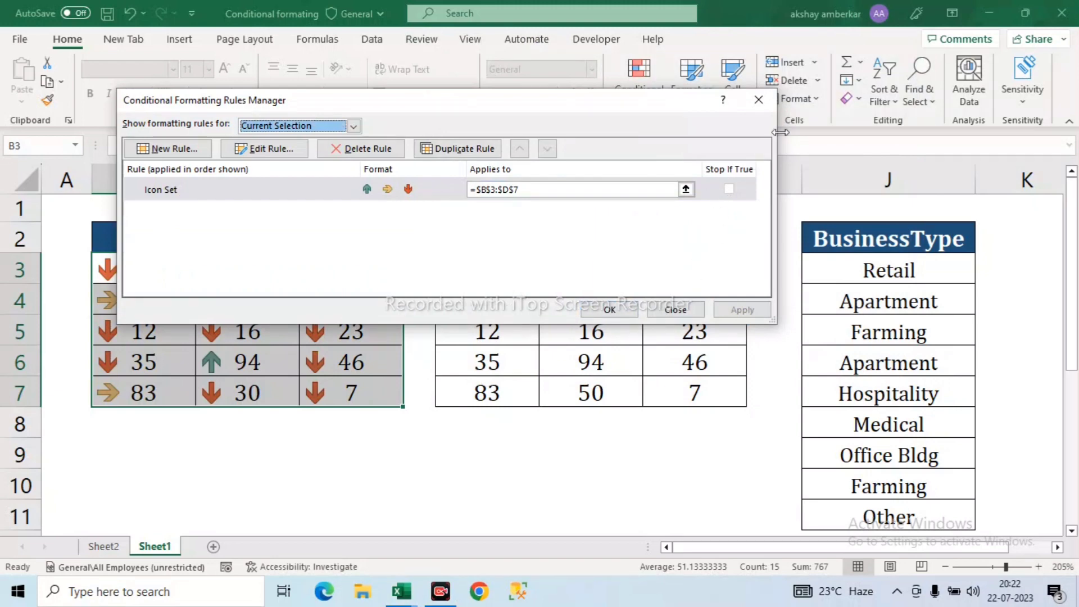
{"action": "left_click", "coordinate": [618, 309]}
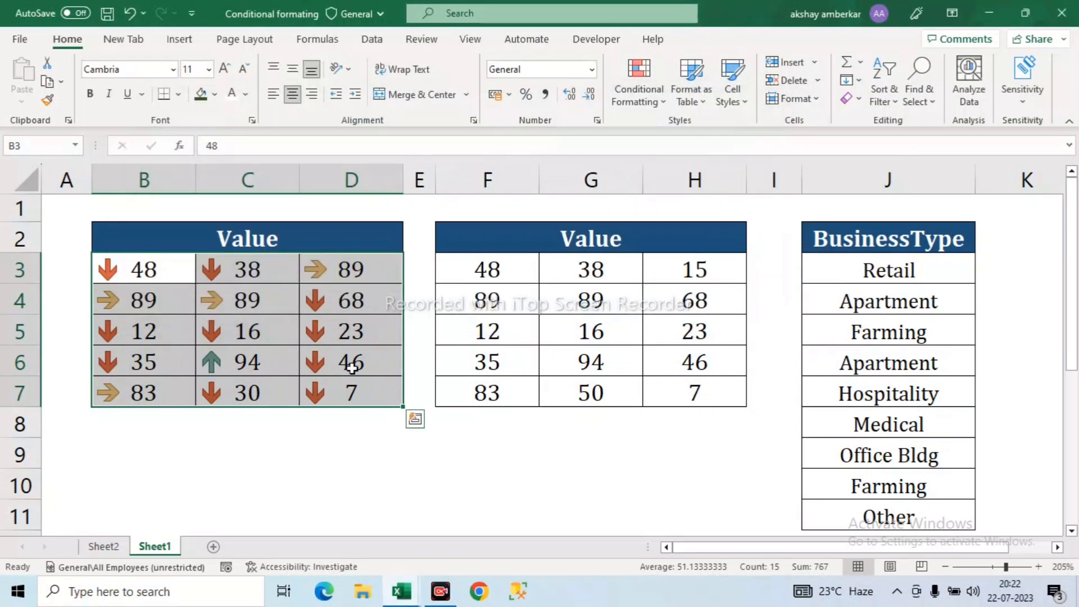
Review the arrow icons in B3:D7 and look through the Highlight Cells Rules, Top/Bottom Rules and Color Scales options.
{"action": "left_click", "coordinate": [249, 365]}
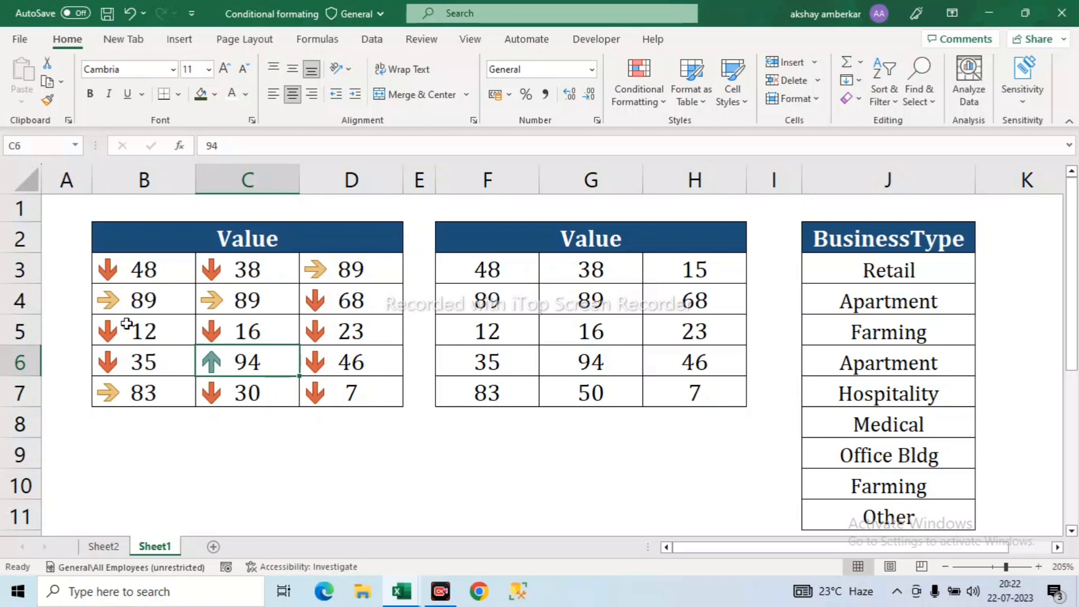
{"action": "left_click_drag", "start_coordinate": [143, 273], "coordinate": [322, 382]}
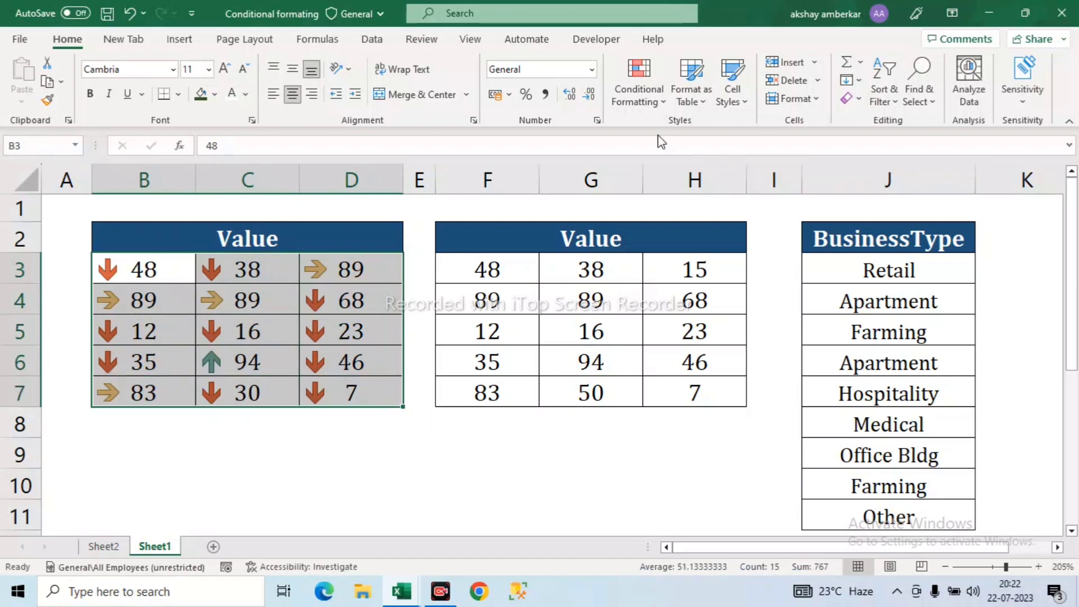
{"action": "left_click", "coordinate": [639, 85]}
{"action": "mouse_move", "coordinate": [685, 302]}
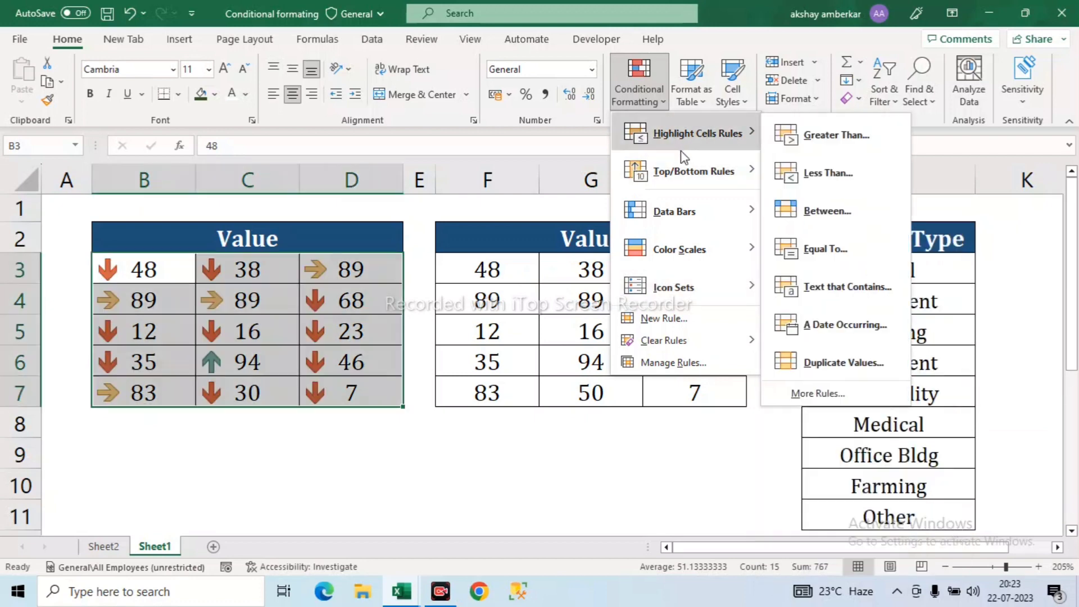
{"action": "mouse_move", "coordinate": [682, 167]}
{"action": "mouse_move", "coordinate": [670, 133]}
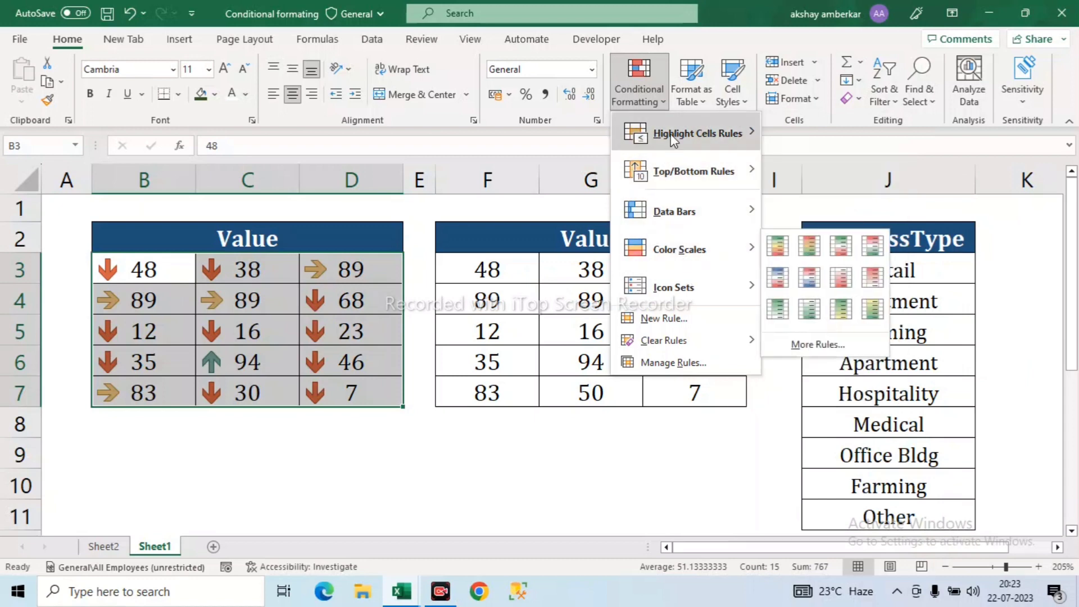
{"action": "mouse_move", "coordinate": [674, 187]}
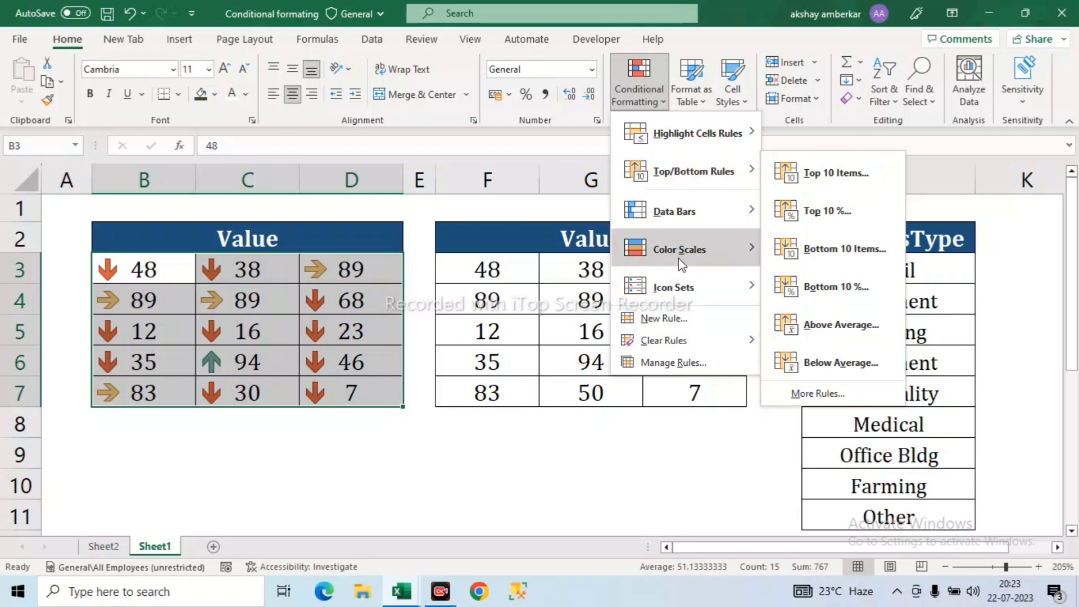
{"action": "mouse_move", "coordinate": [680, 258]}
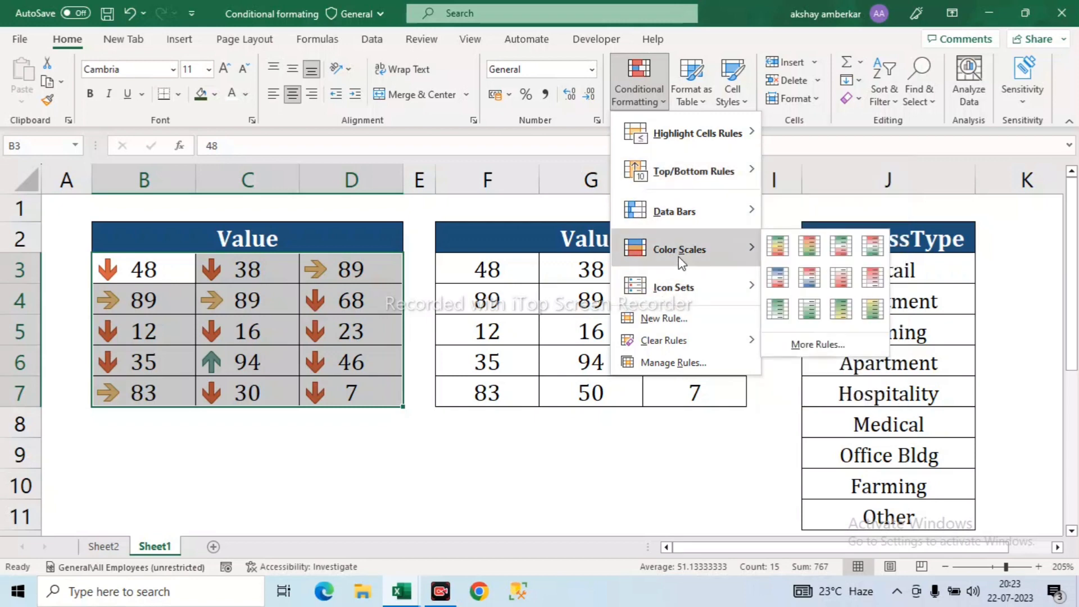